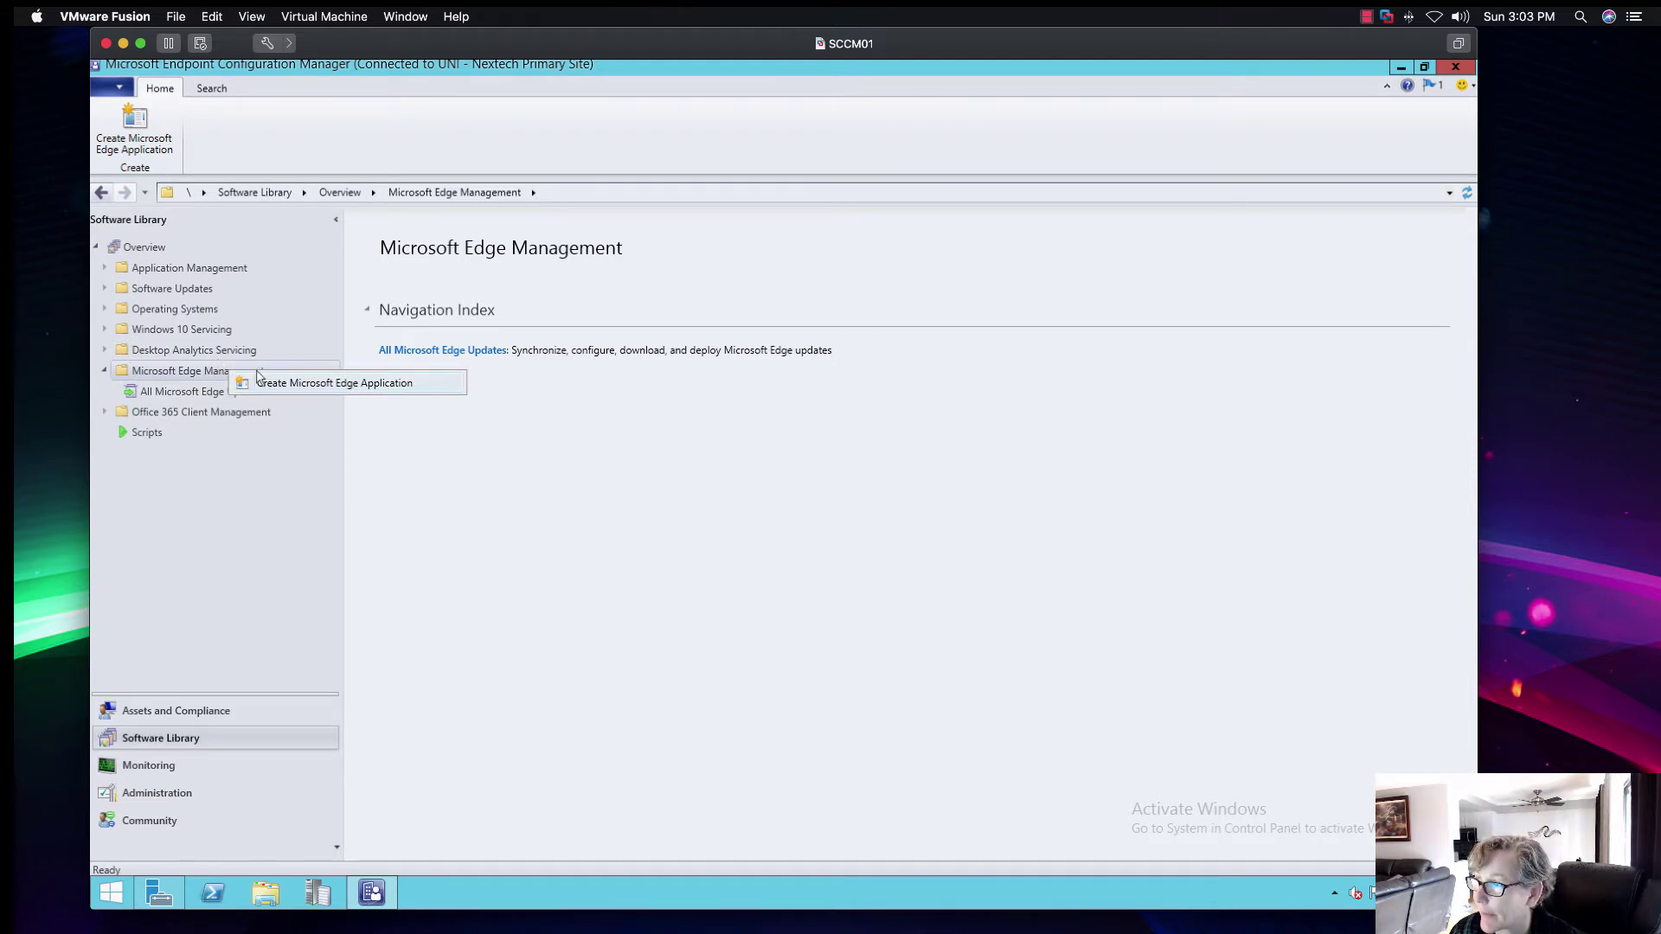
Start creating a Microsoft Edge application and name it Microsoft Edge 77.
left_click(259, 381)
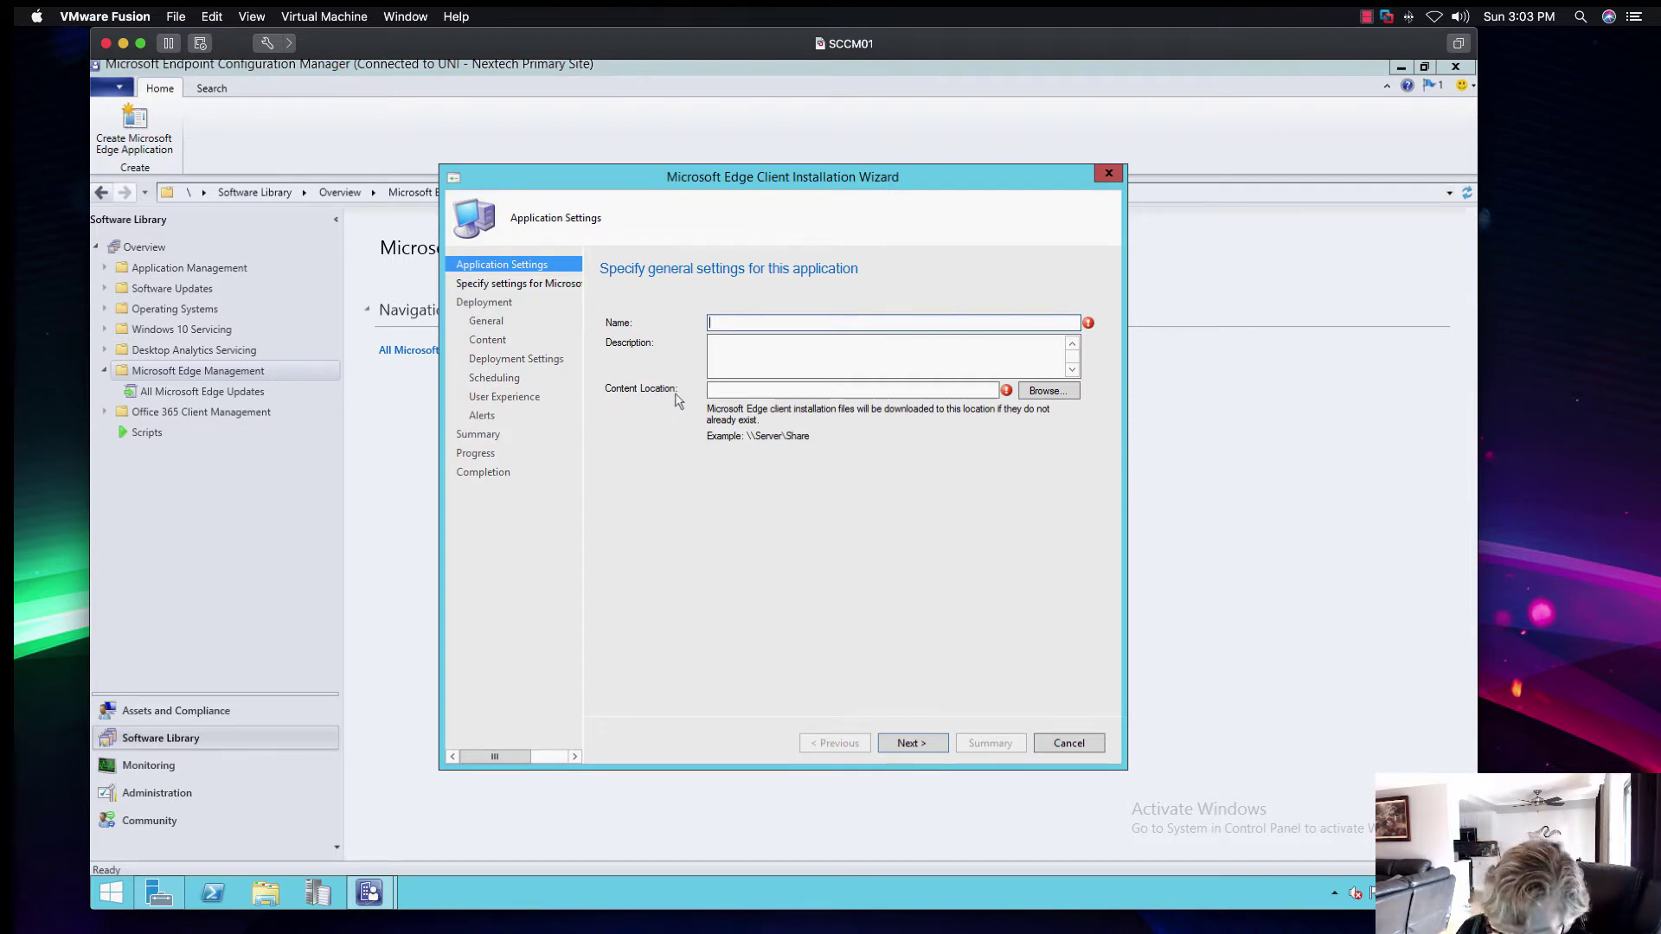
type("icrosoft Edge 77")
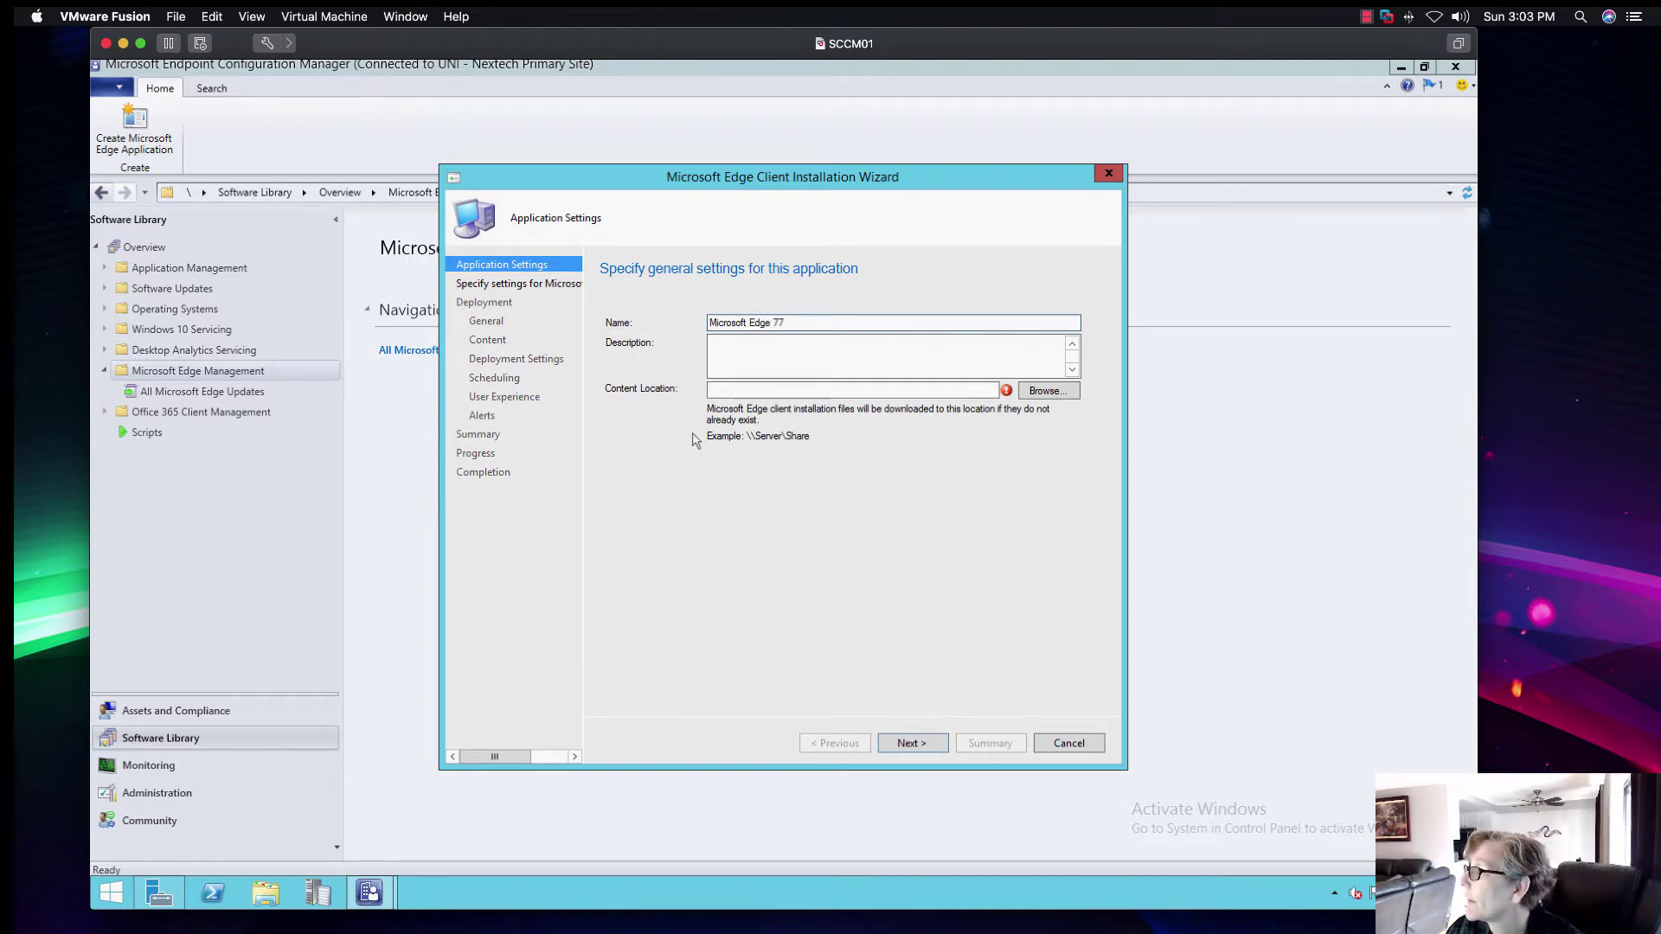
left_click(724, 391)
Create a folder named Edge 77 inside the packages folder on the SCCM (E:) drive.
left_click(265, 892)
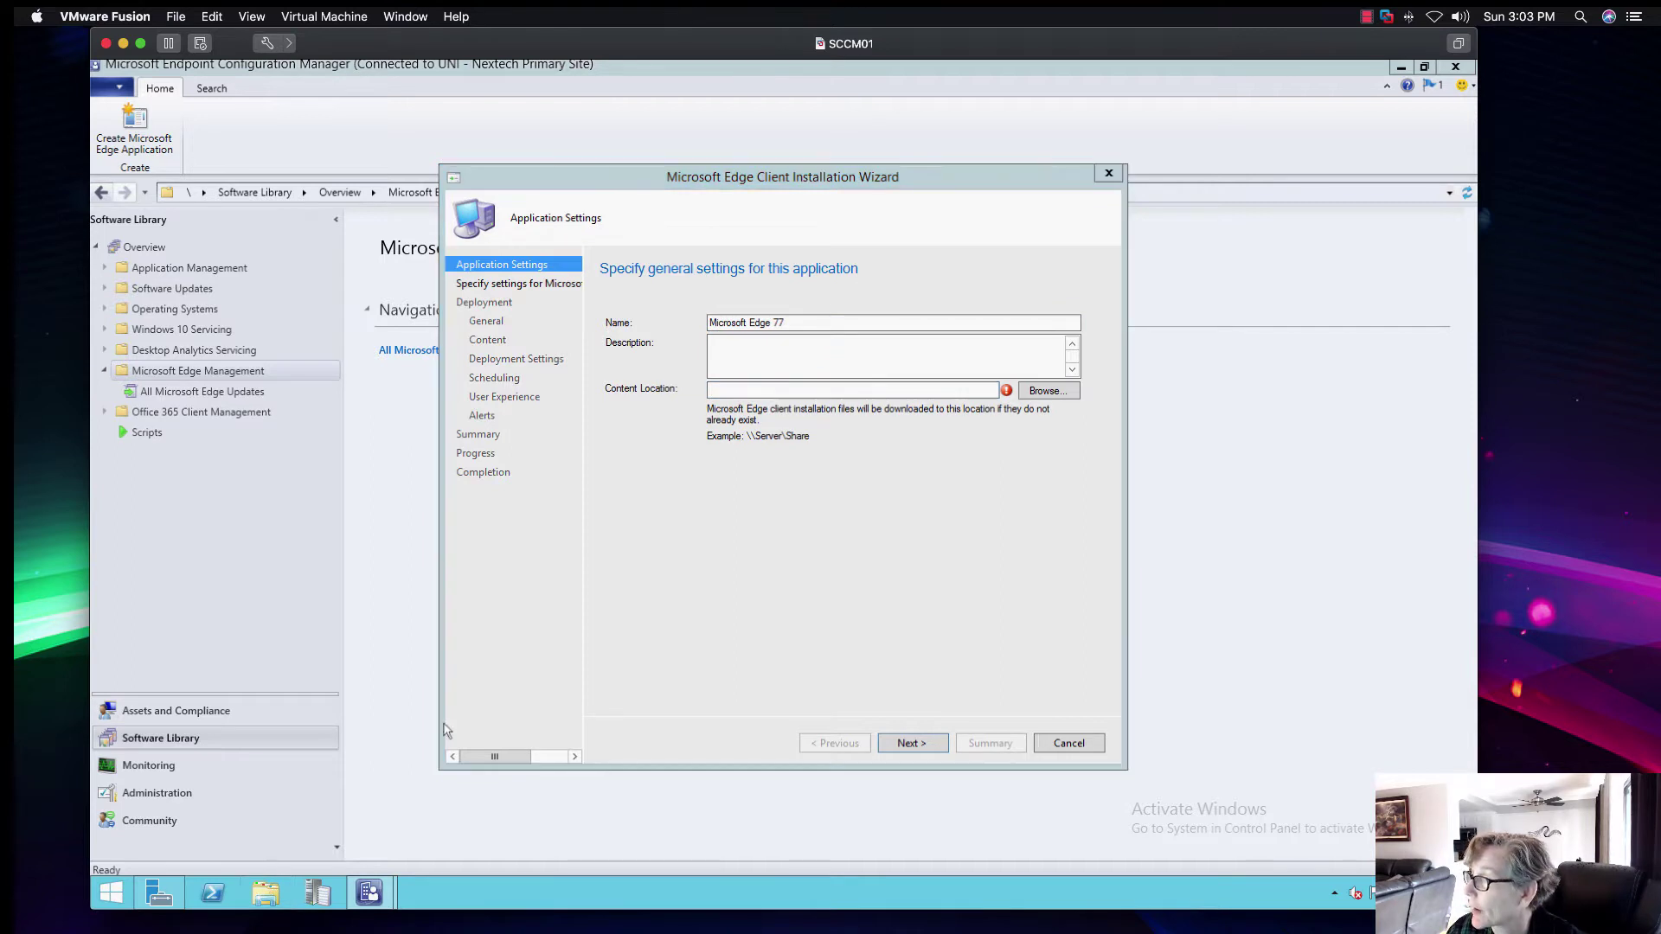
left_click(679, 520)
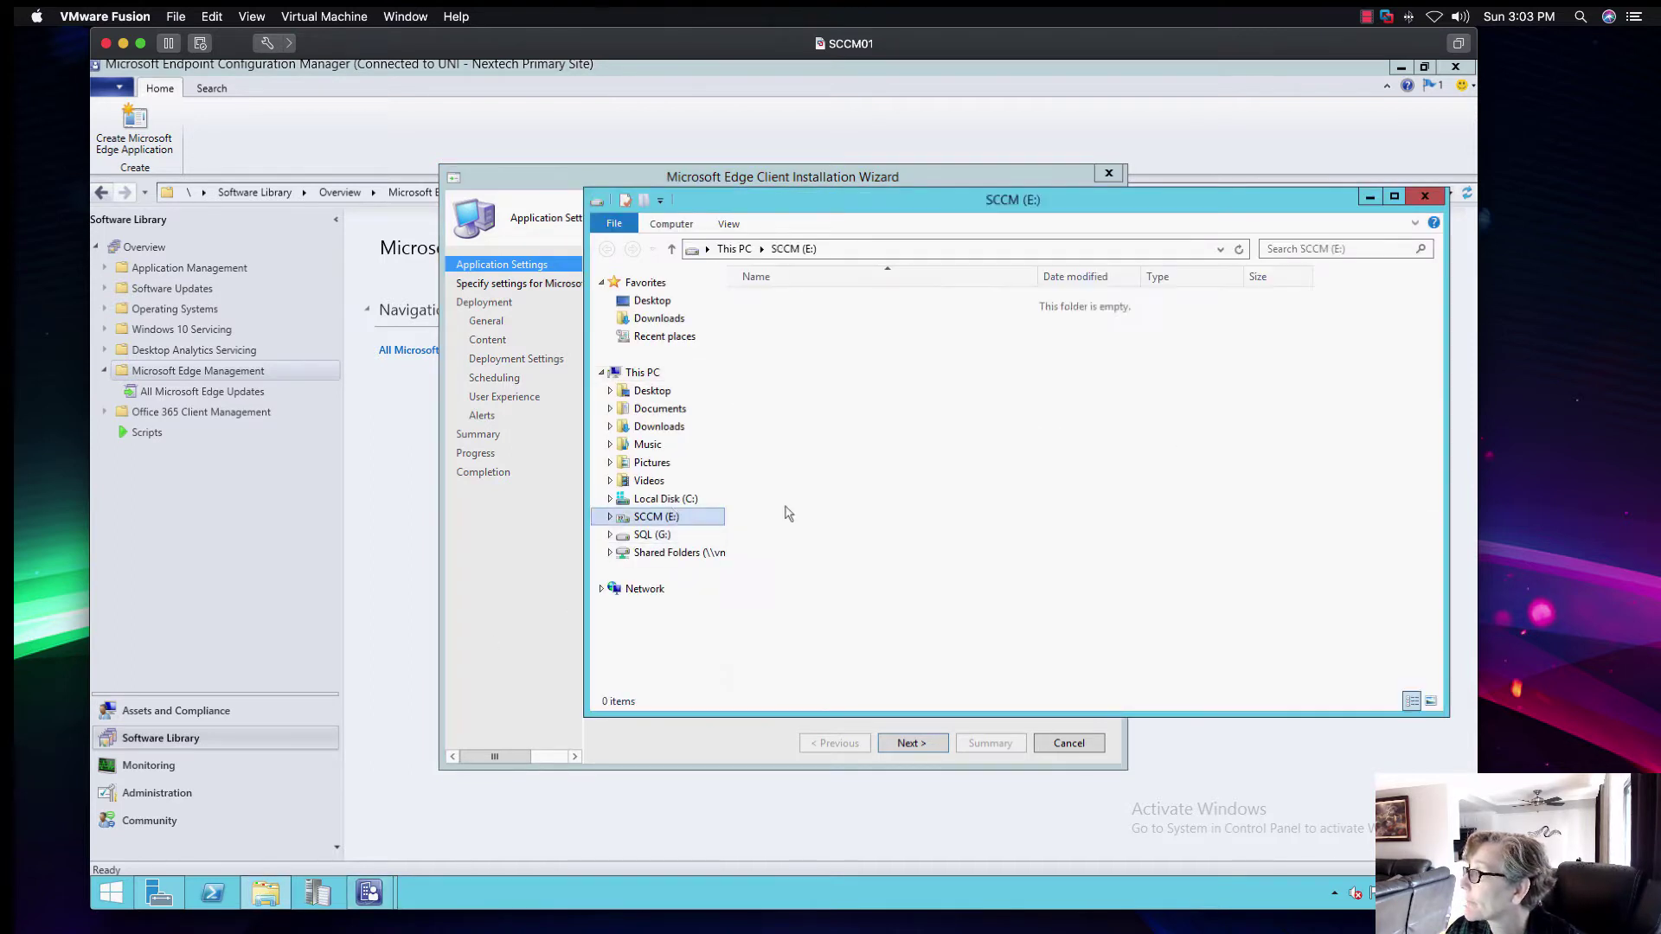
double_click(786, 512)
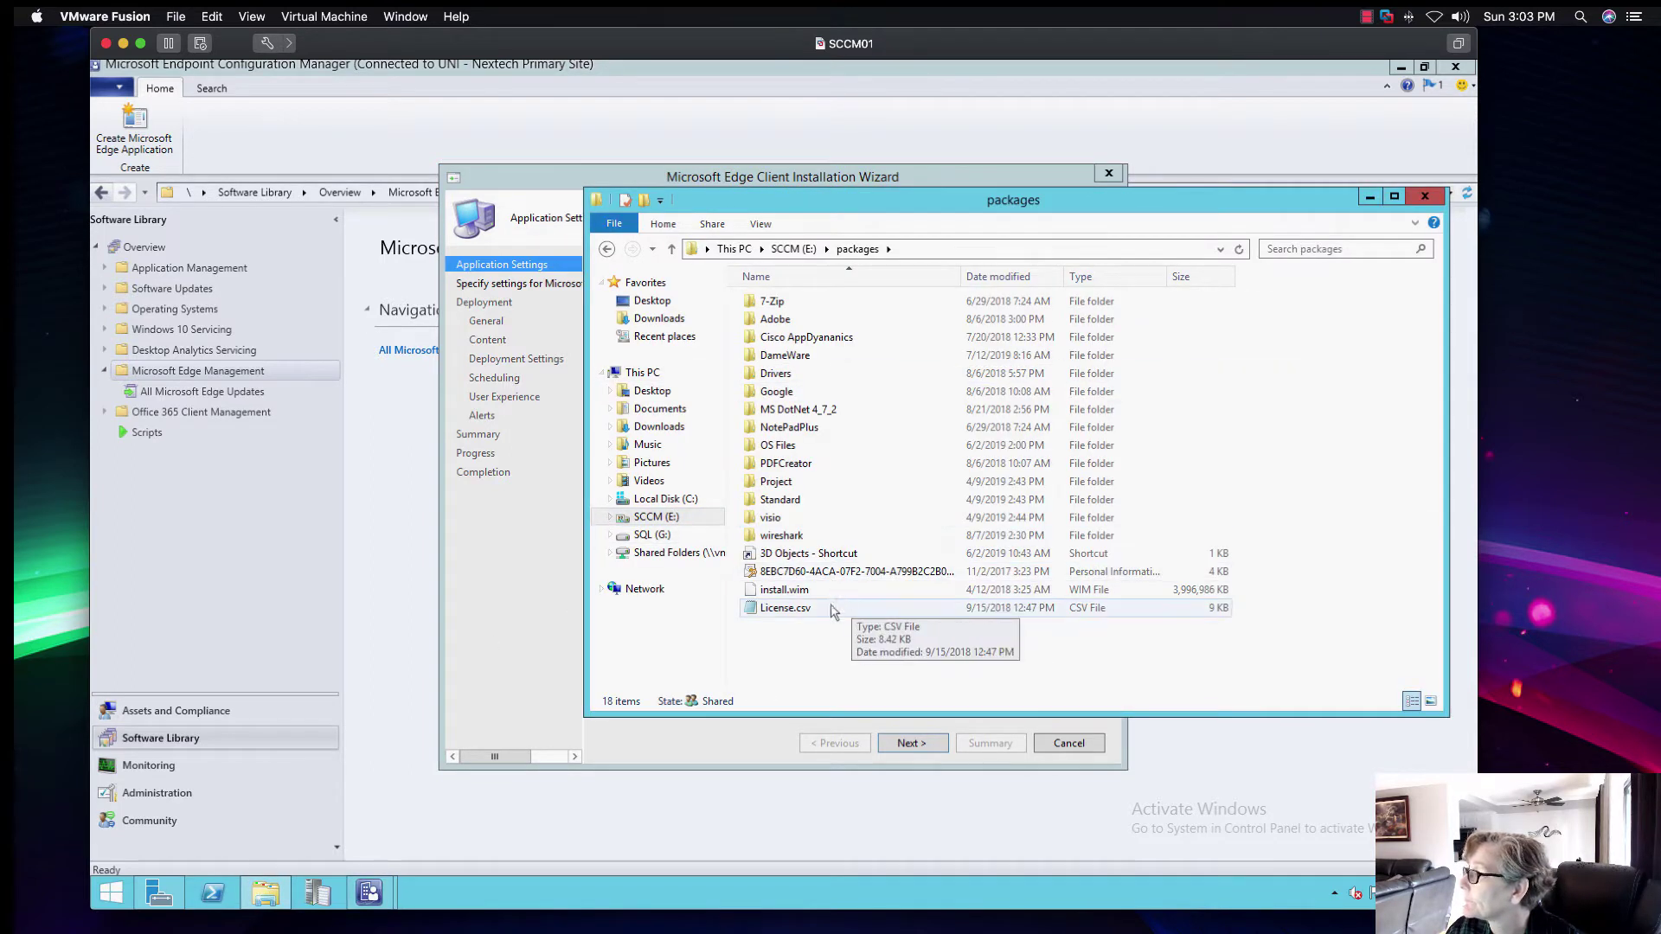
right_click(805, 647)
mouse_move(863, 619)
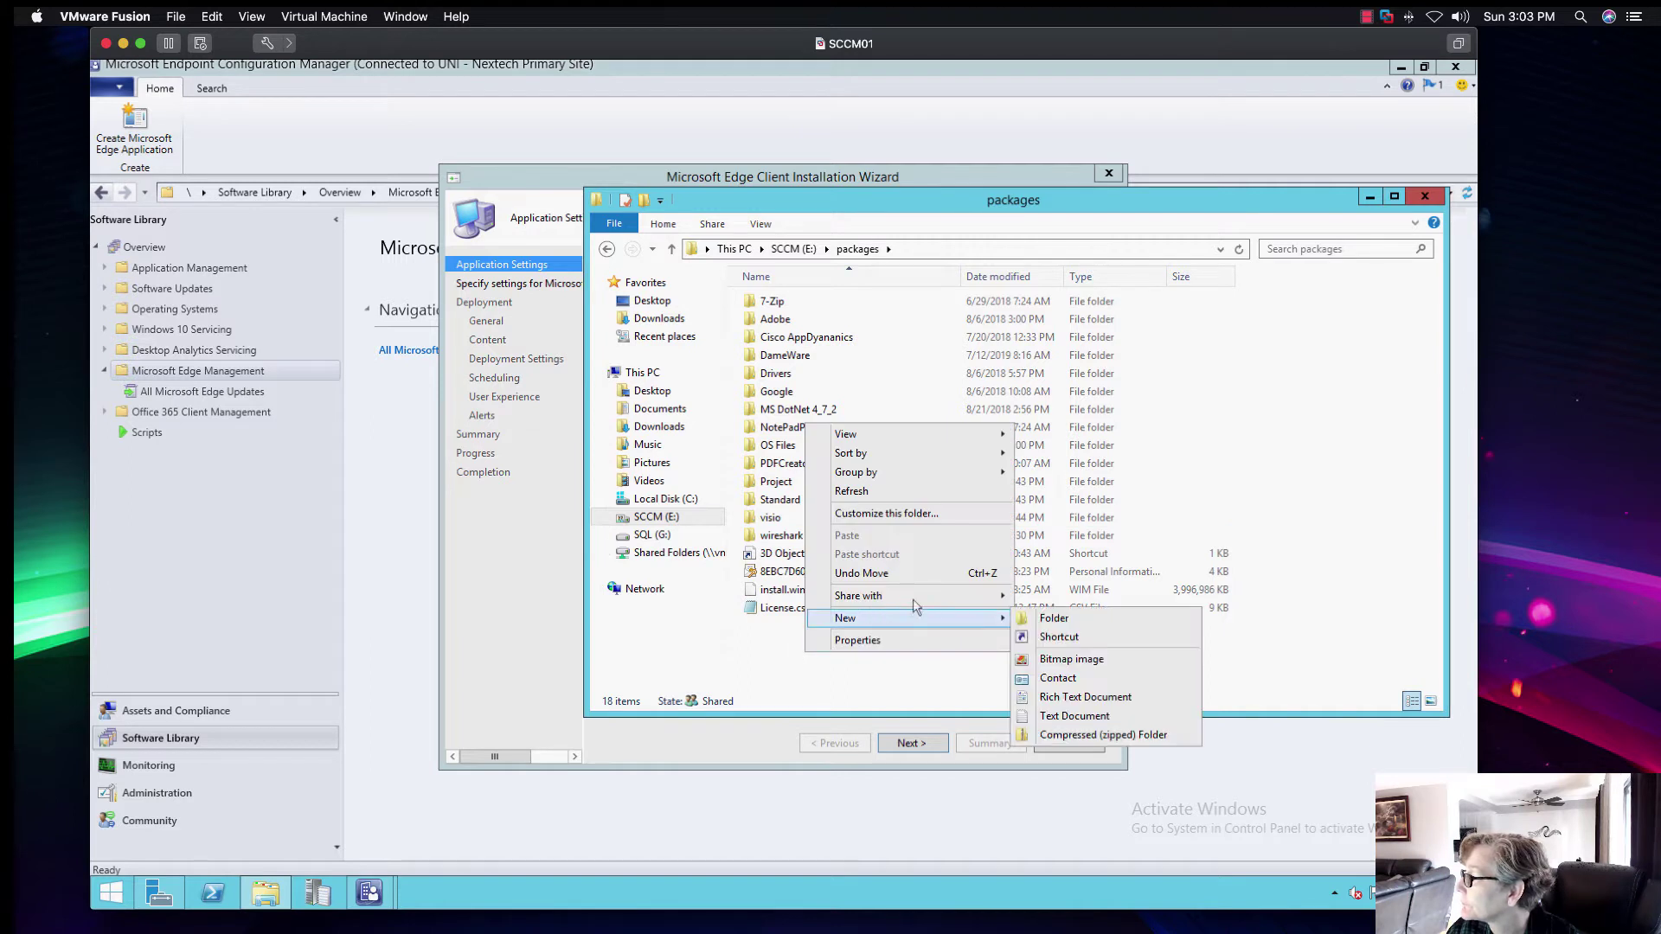
left_click(1025, 616)
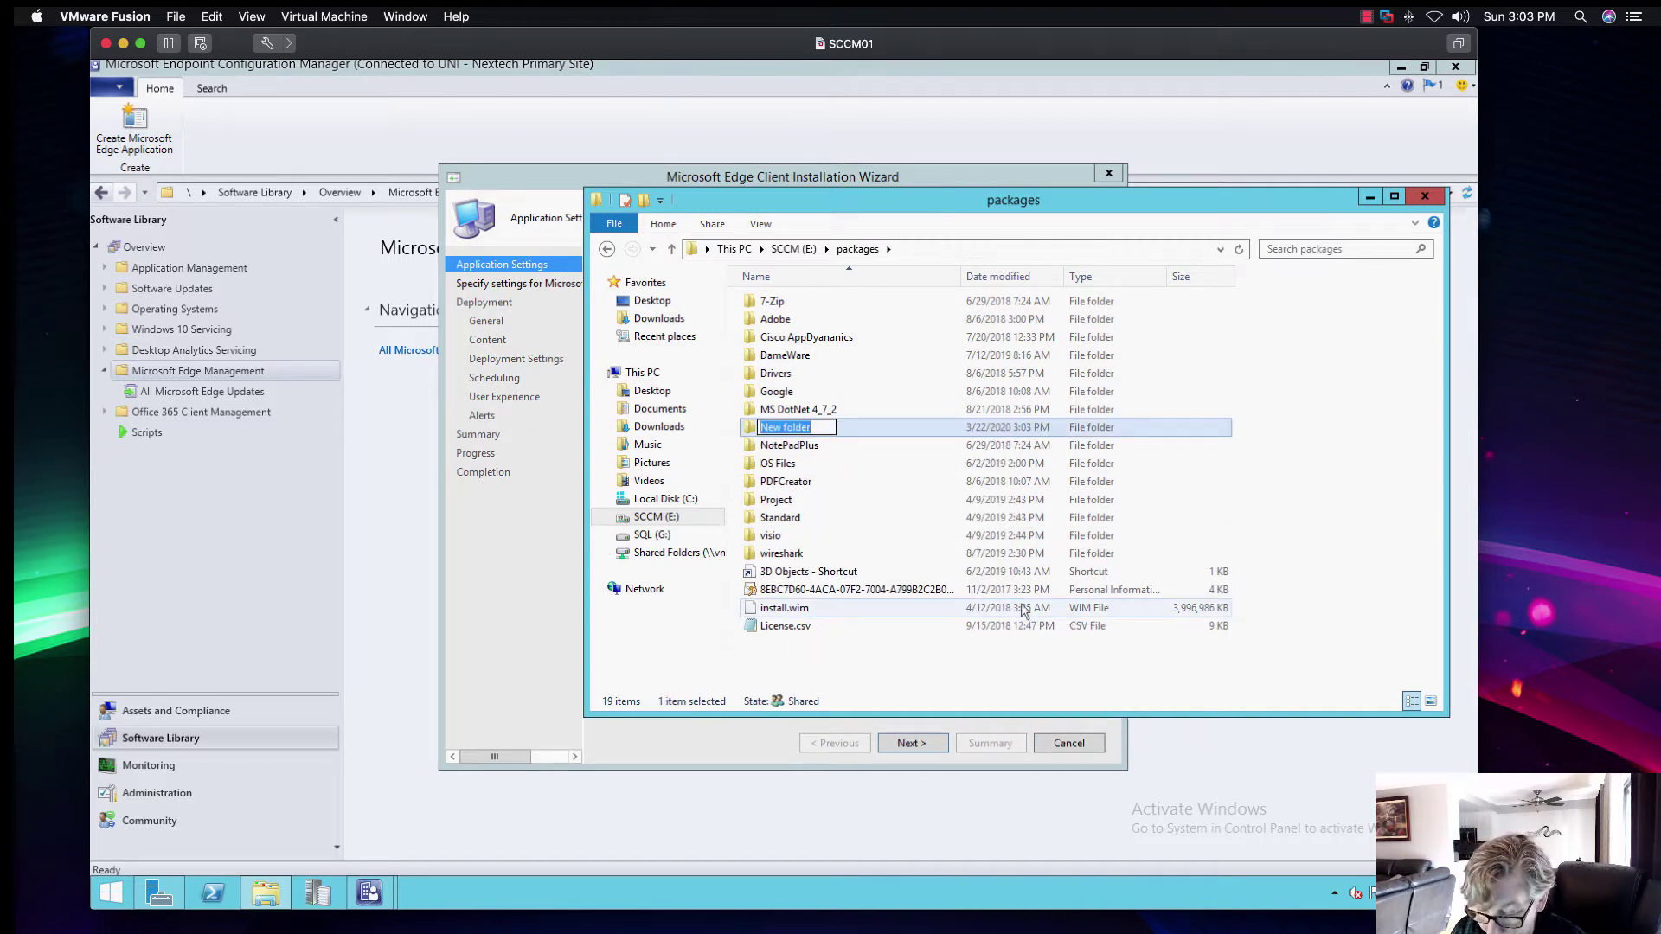
type("Edge")
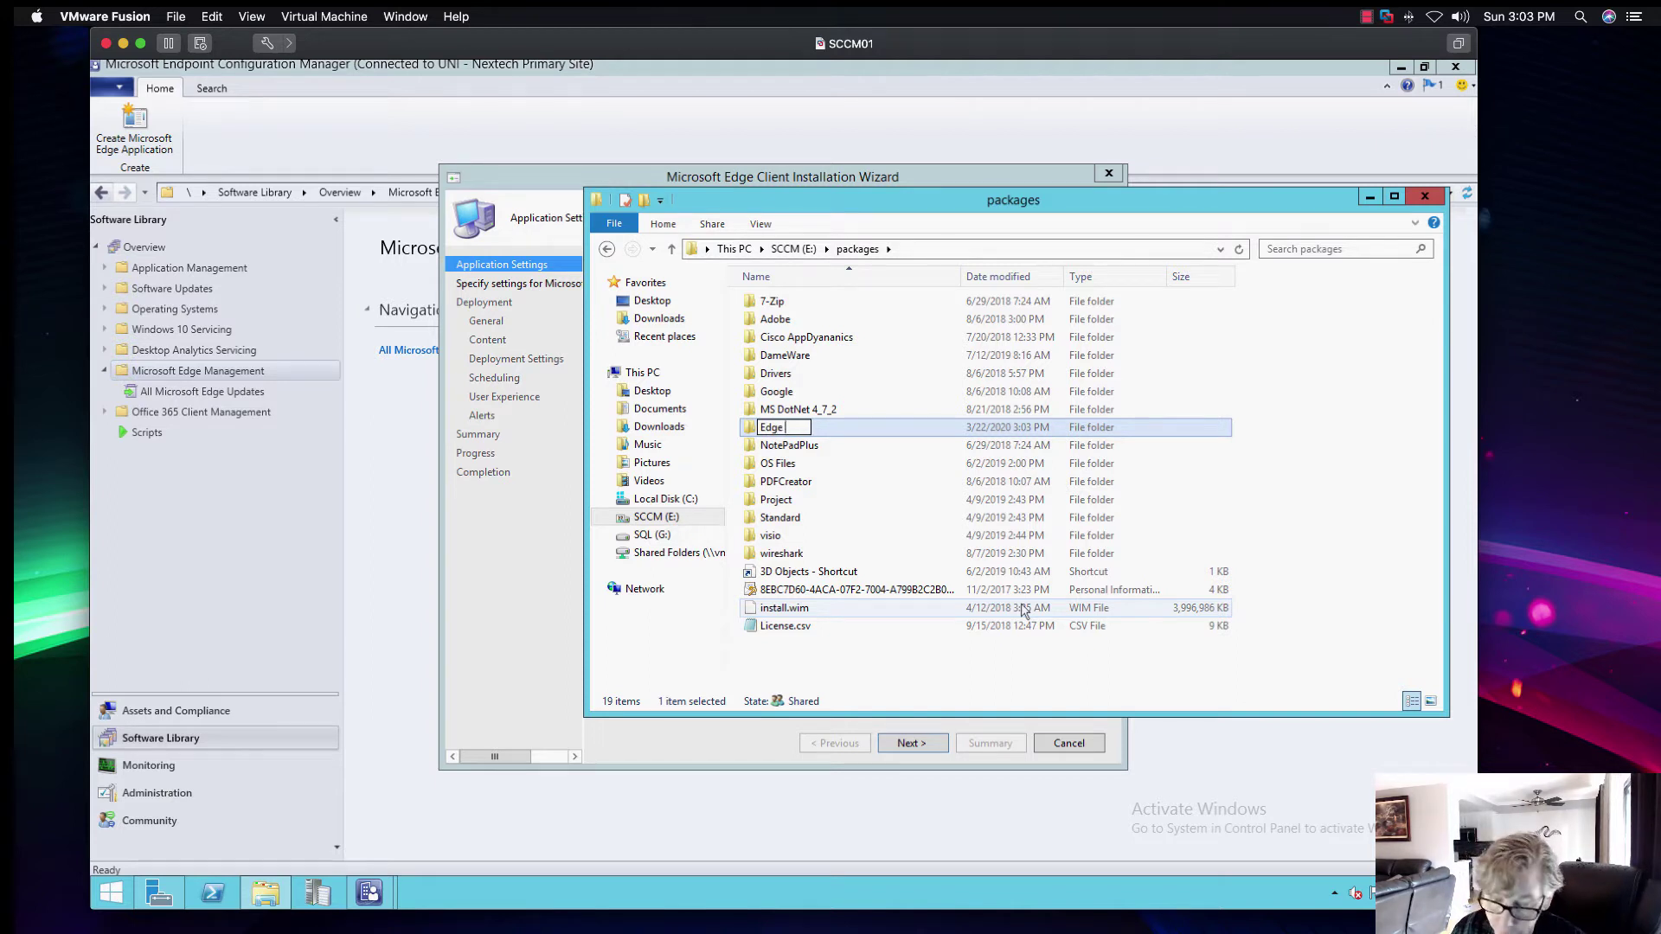
type("r77")
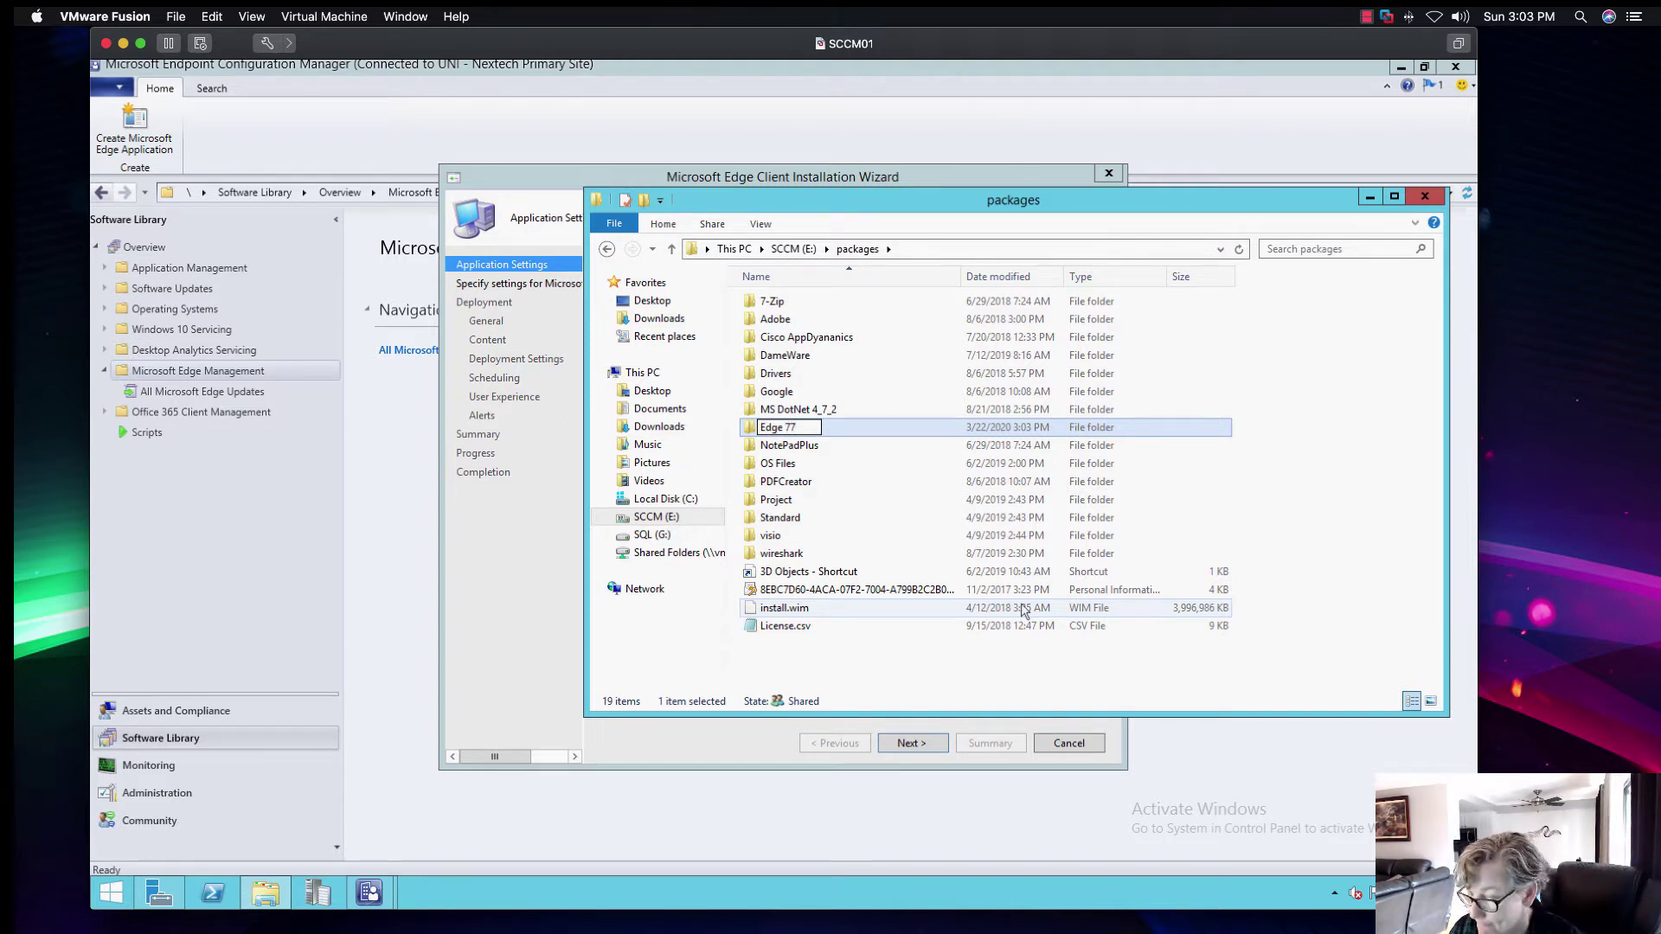
key("Return")
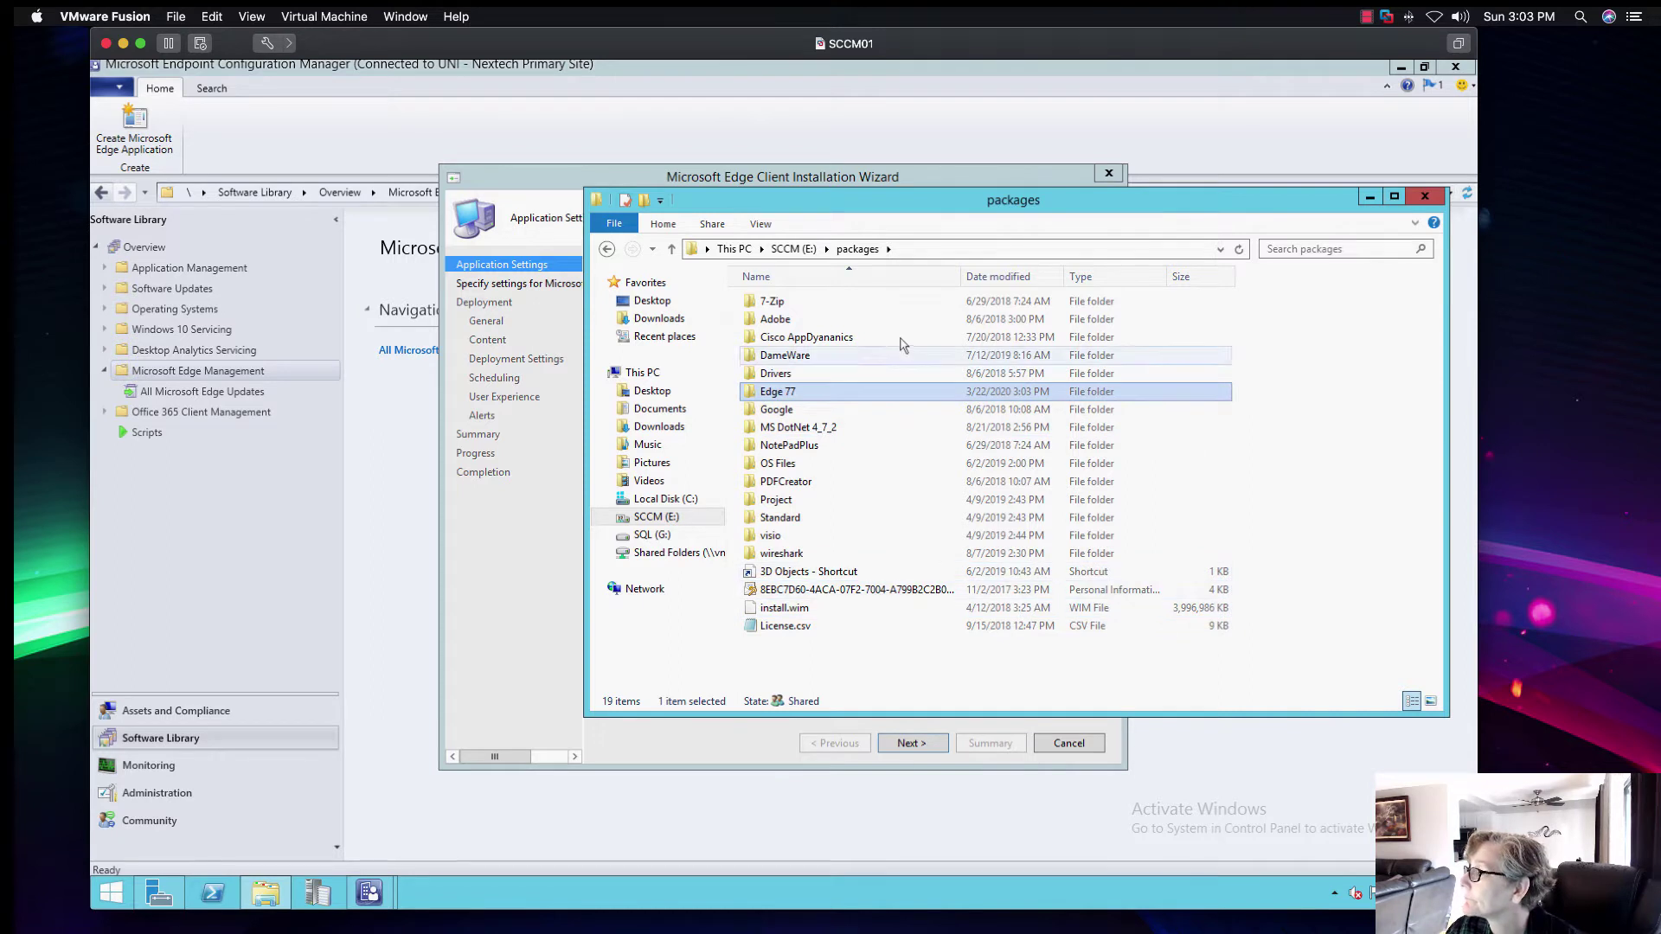
Enter \\sccm01\packages\edge77 as the application's content location in the installation wizard.
left_click(550, 518)
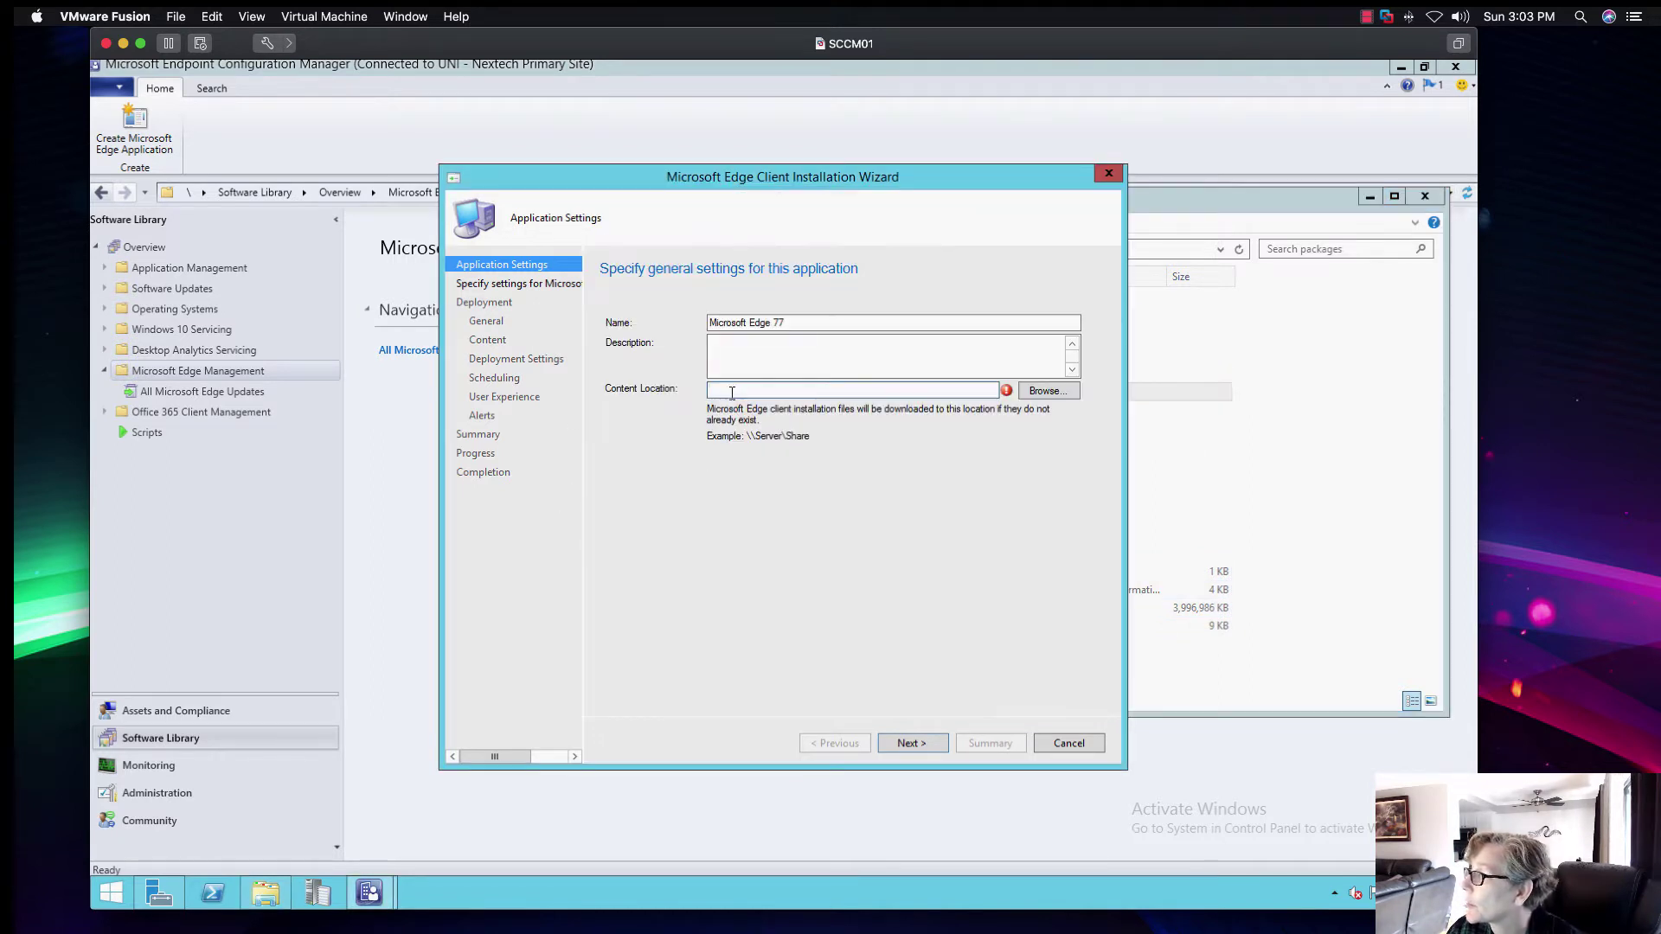
type("\\\\")
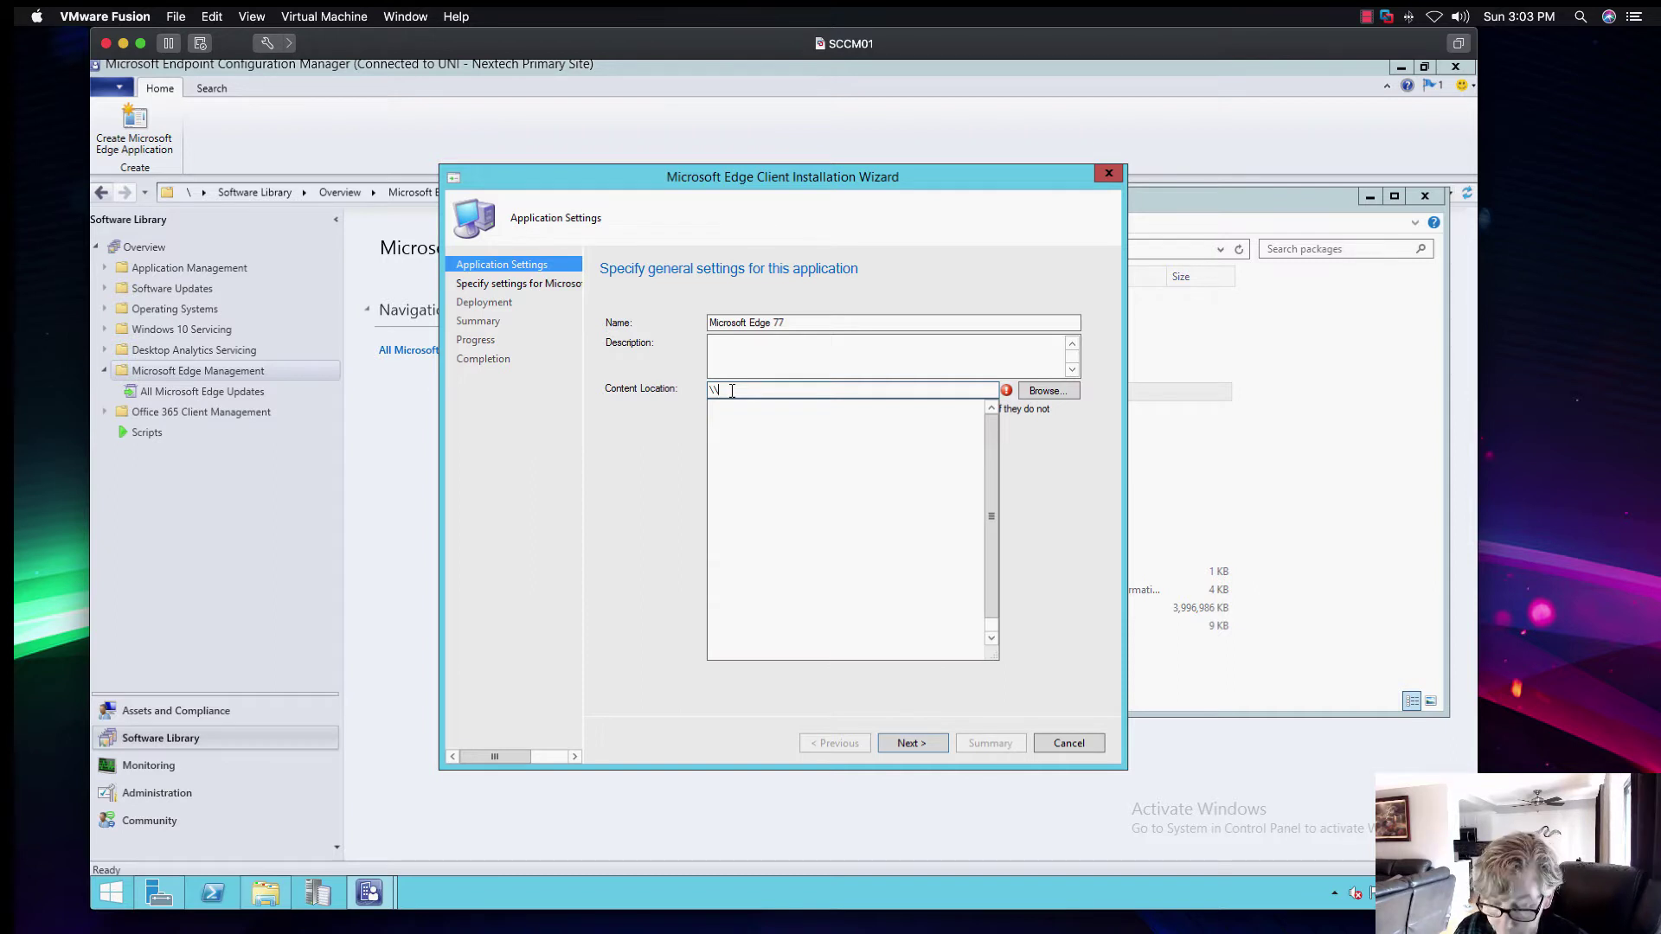
type("sccm01\\packages\\edge77")
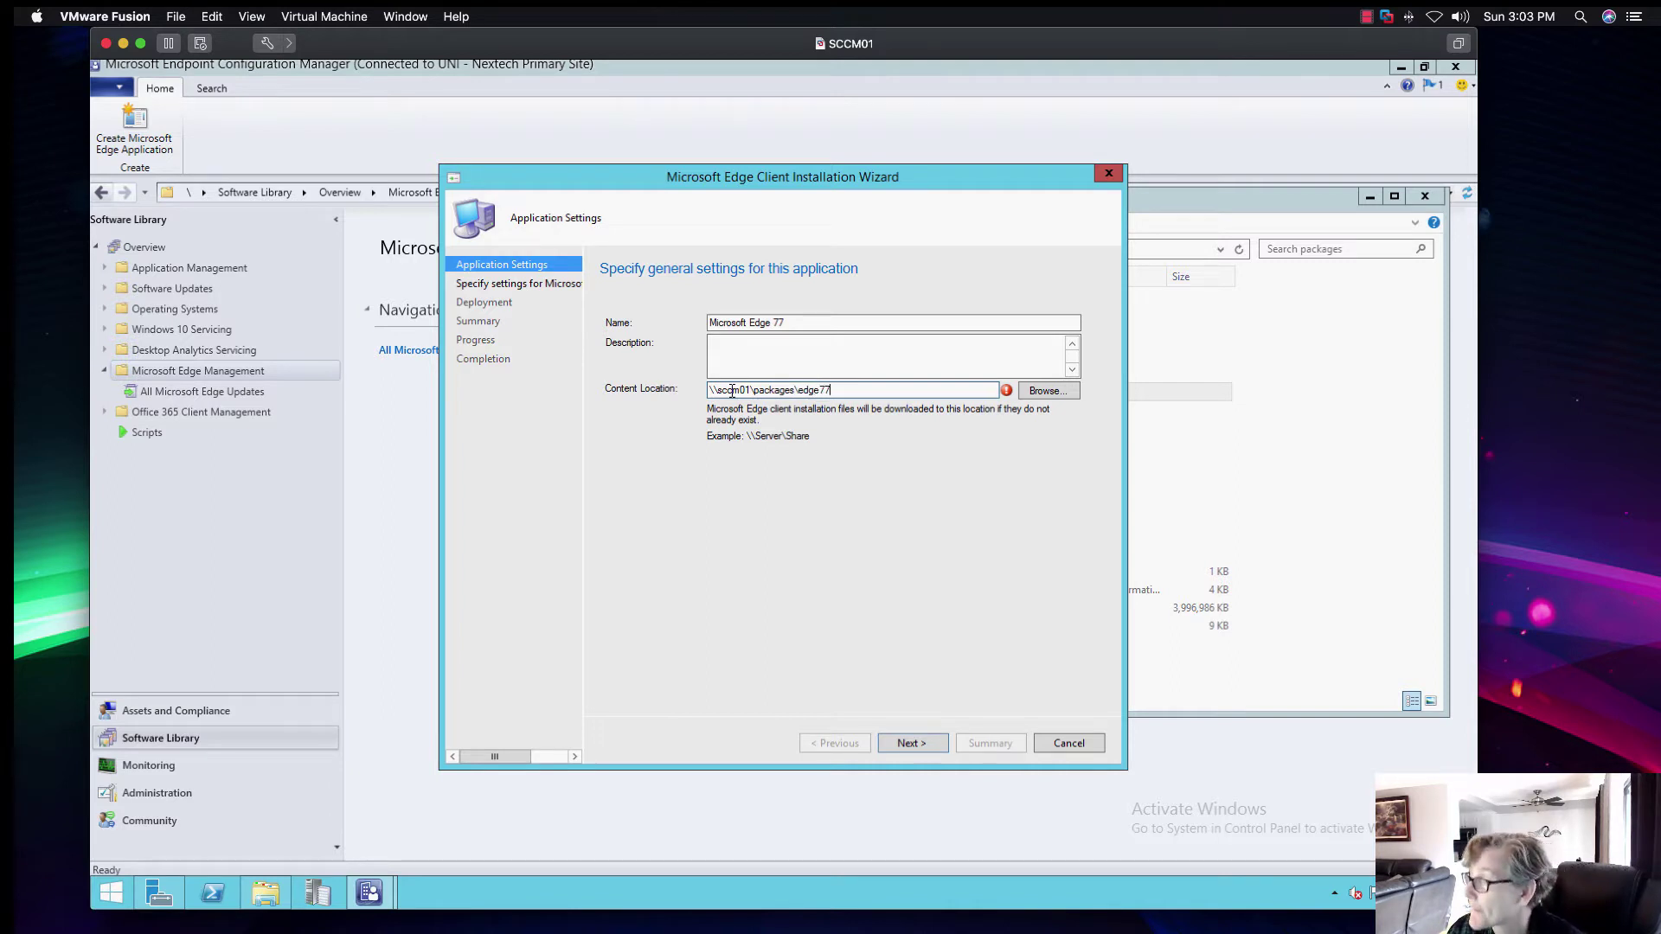
Correct the content location to \\sccm01\packages\Edge 77 using the folder path copied from File Explorer, and continue to the client settings.
left_click(264, 892)
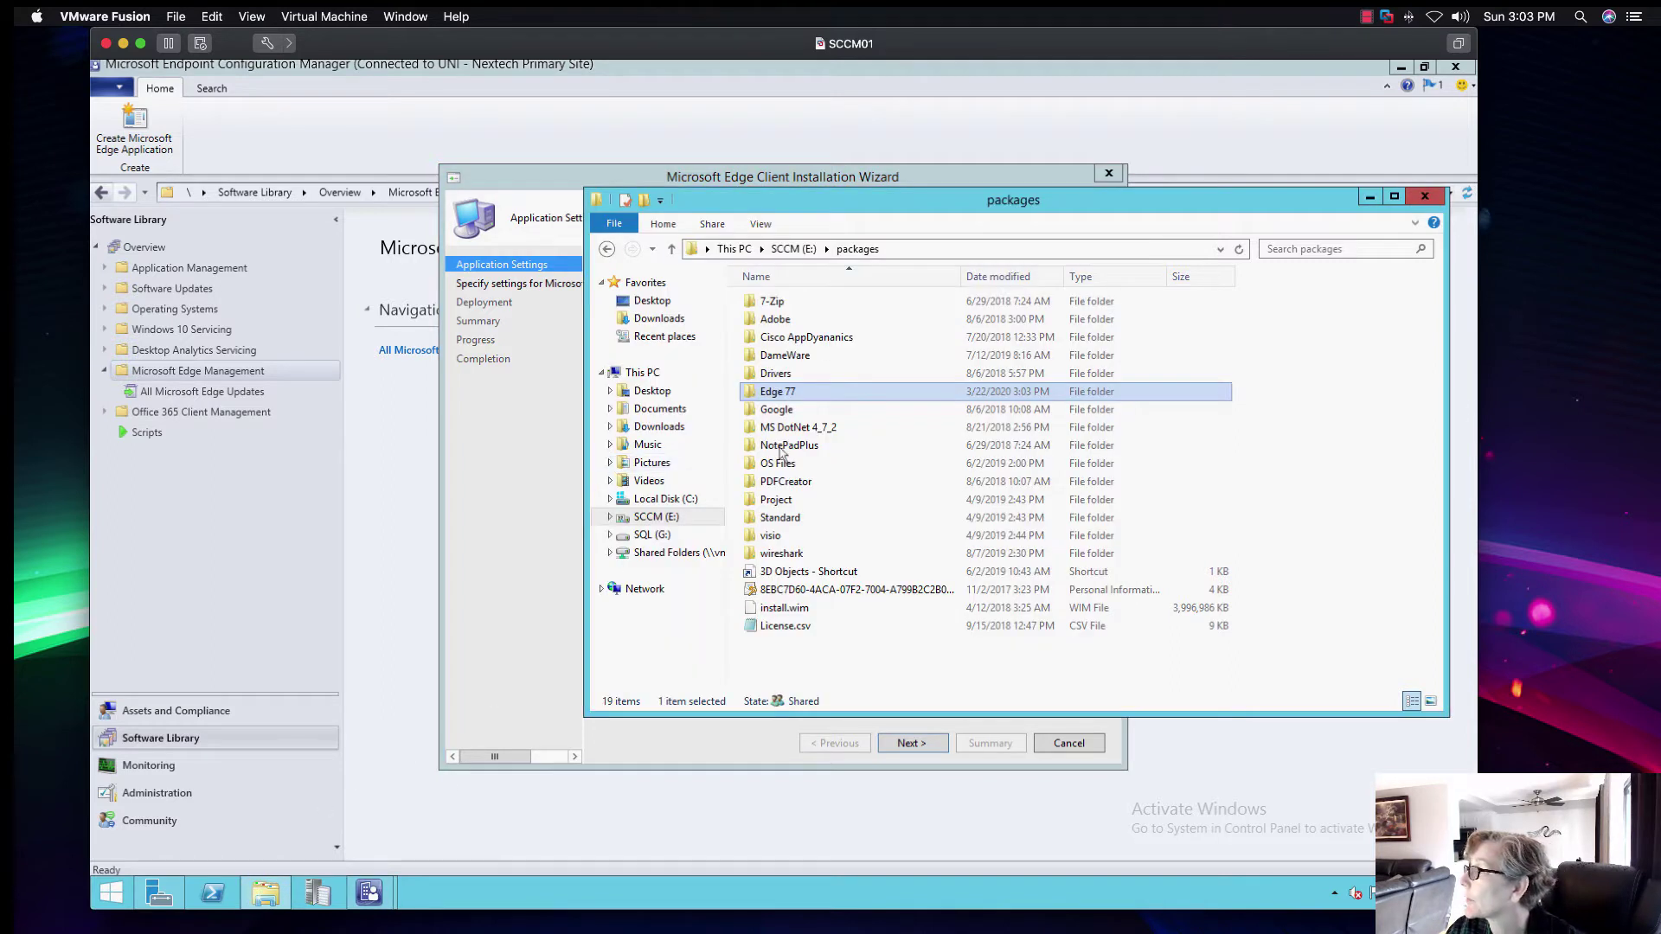
double_click(805, 392)
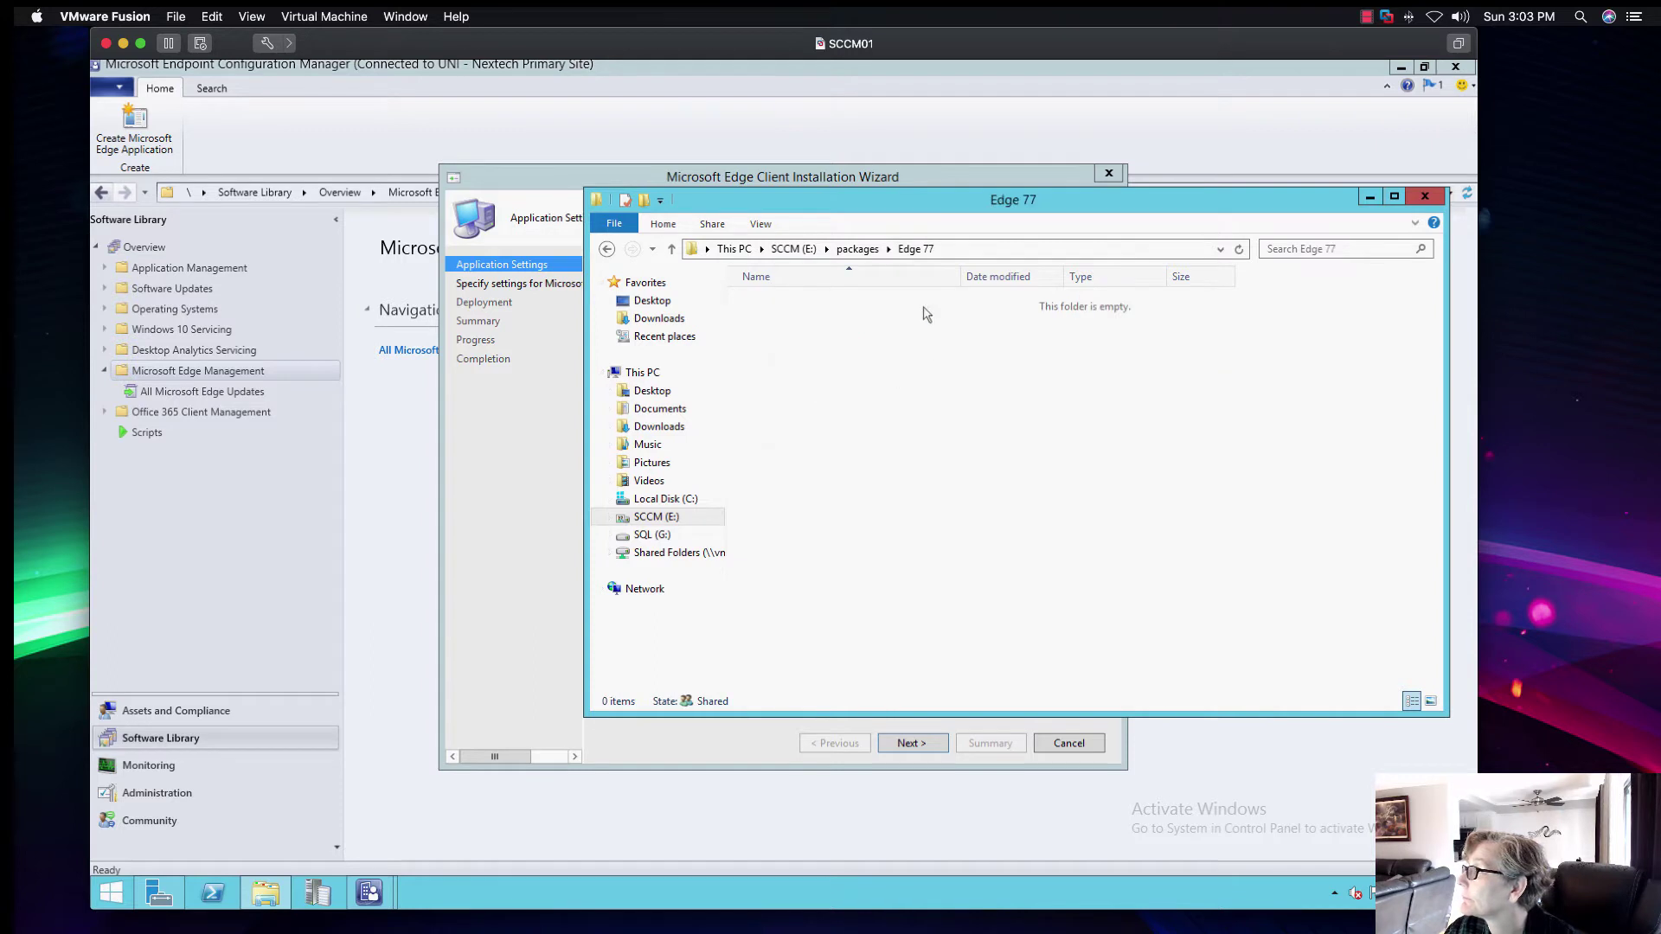
left_click(957, 247)
key("ctrl+c")
left_click_drag(814, 245, 728, 250)
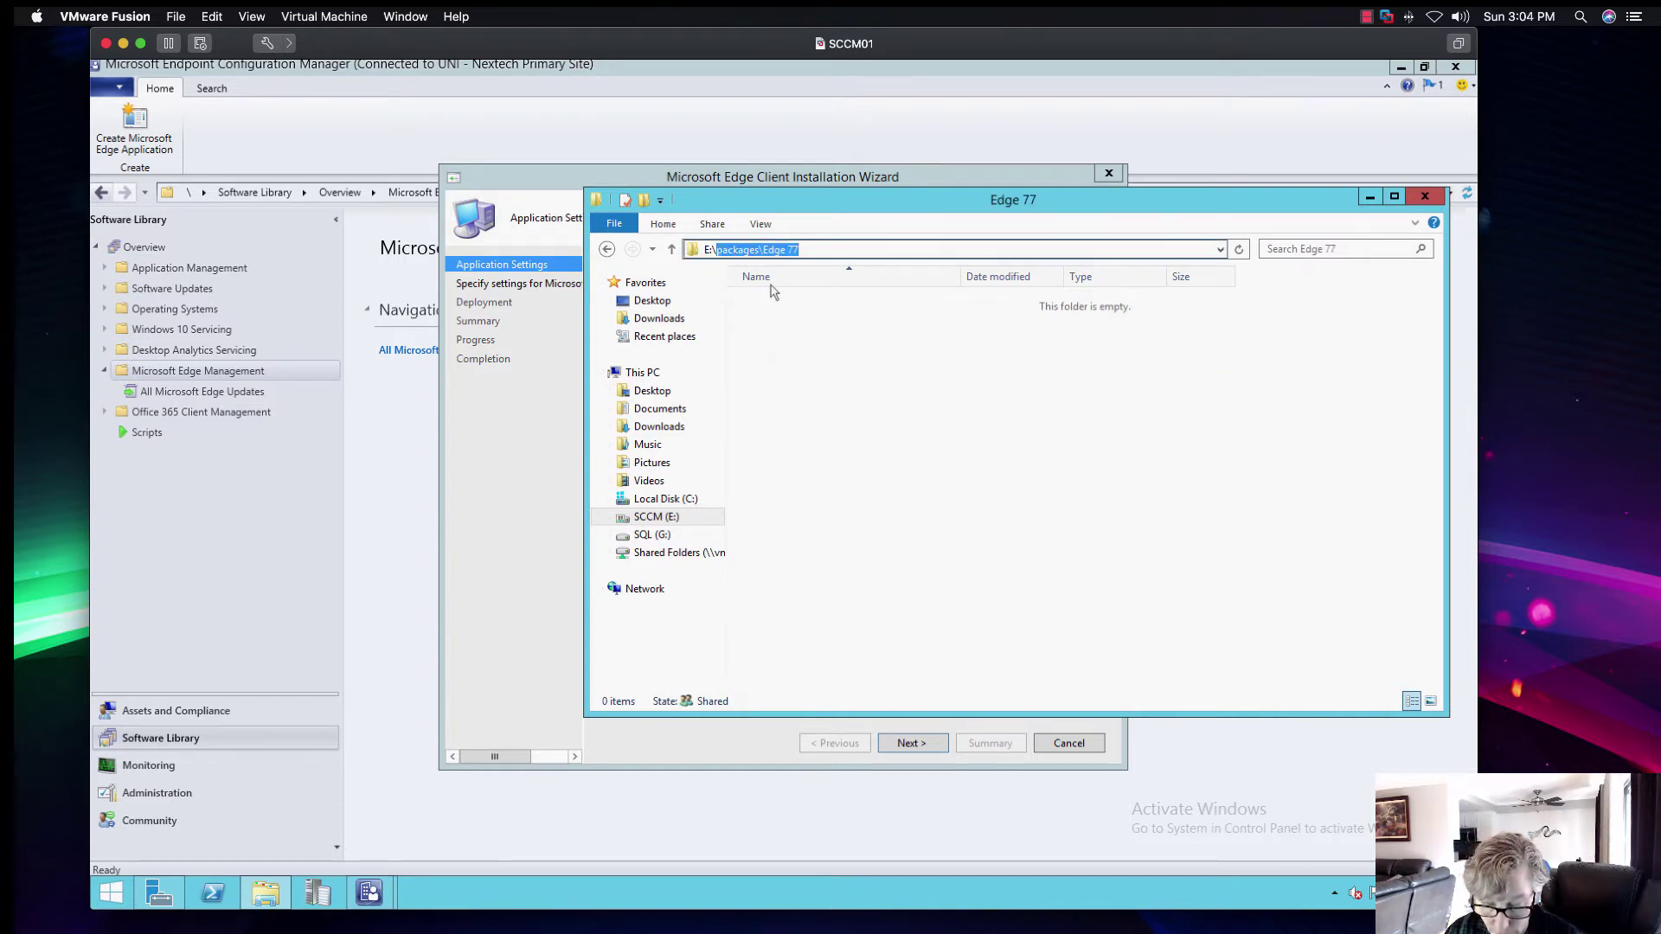
left_click(562, 361)
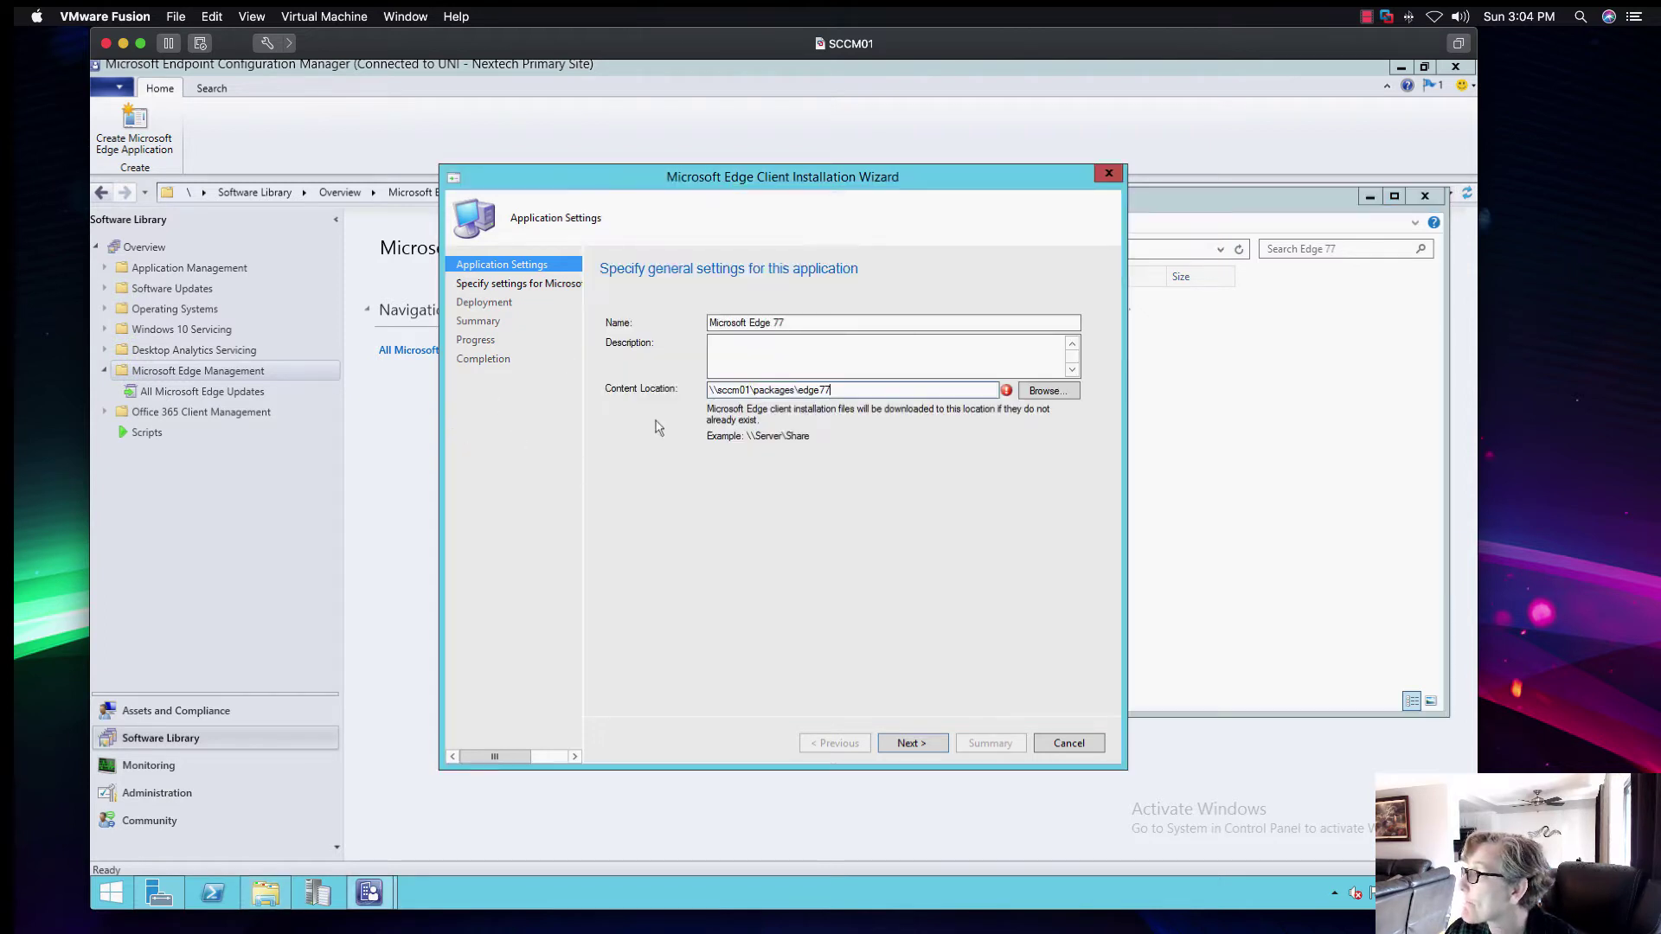
left_click_drag(857, 389, 762, 395)
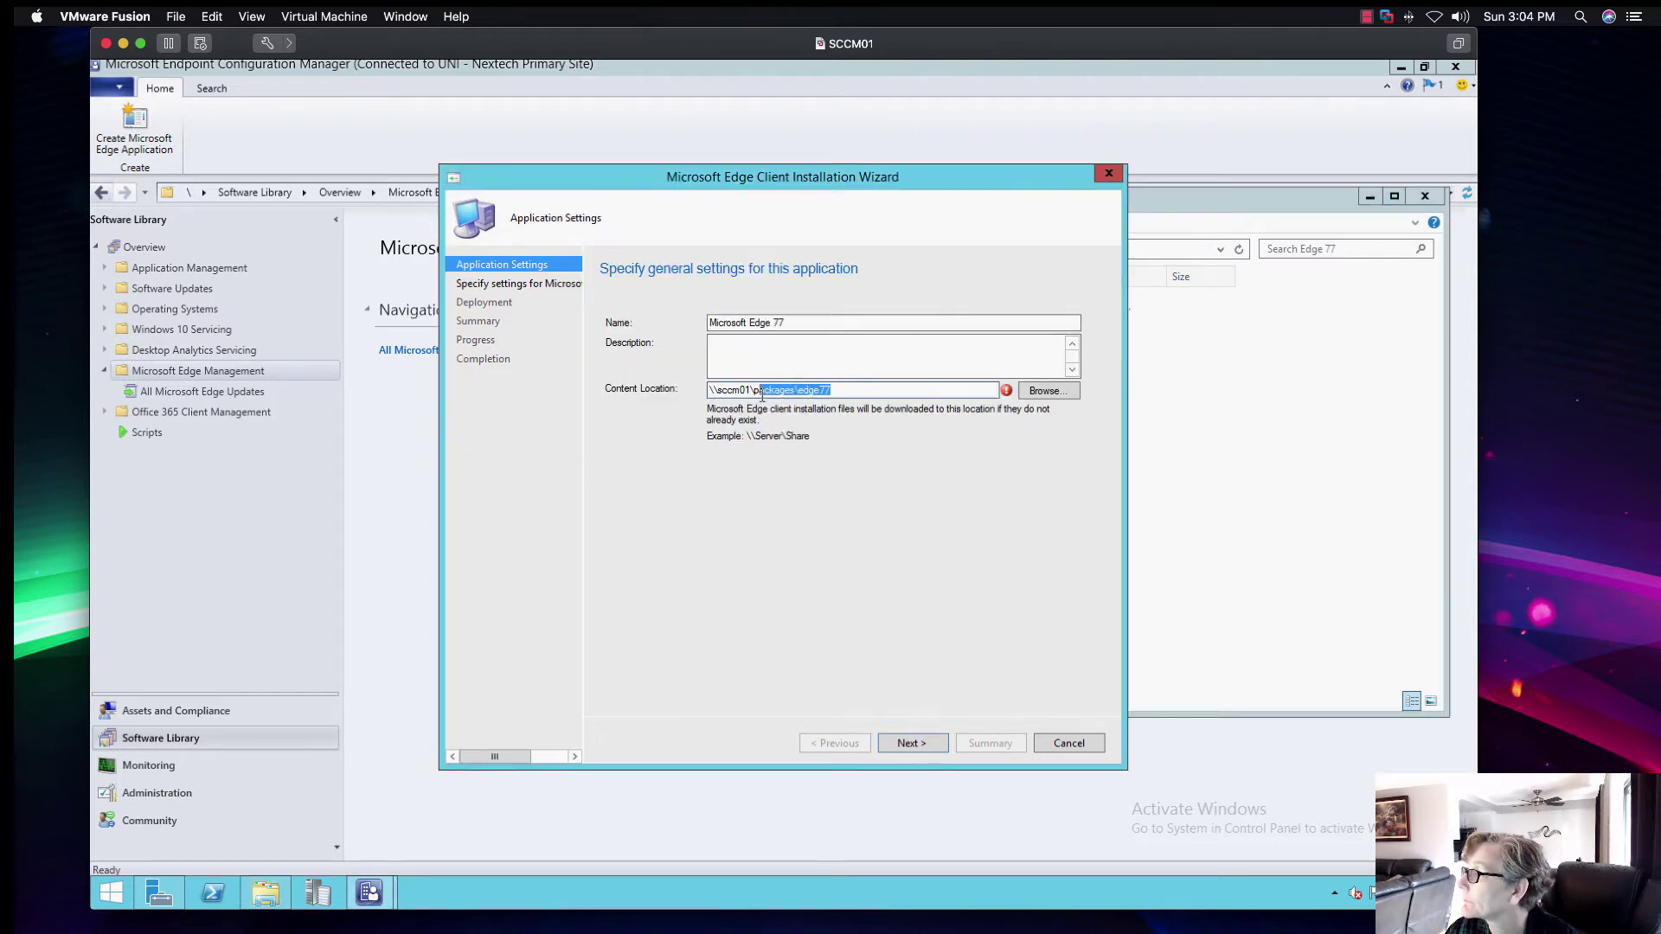
key("ctrl+v")
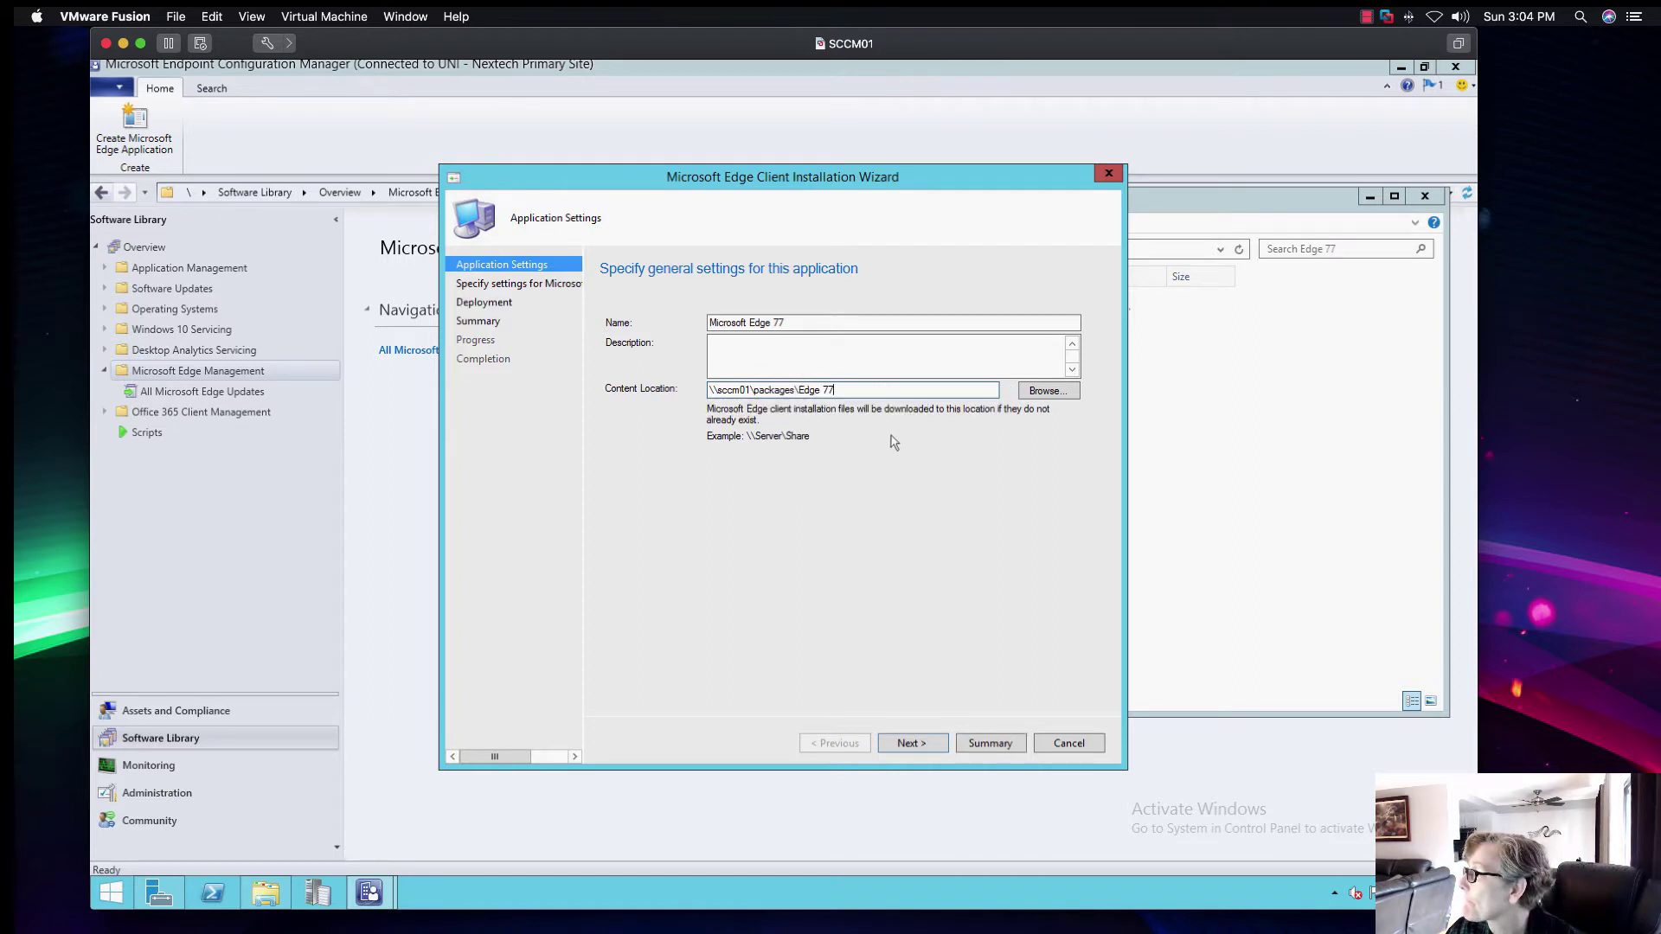
left_click(912, 741)
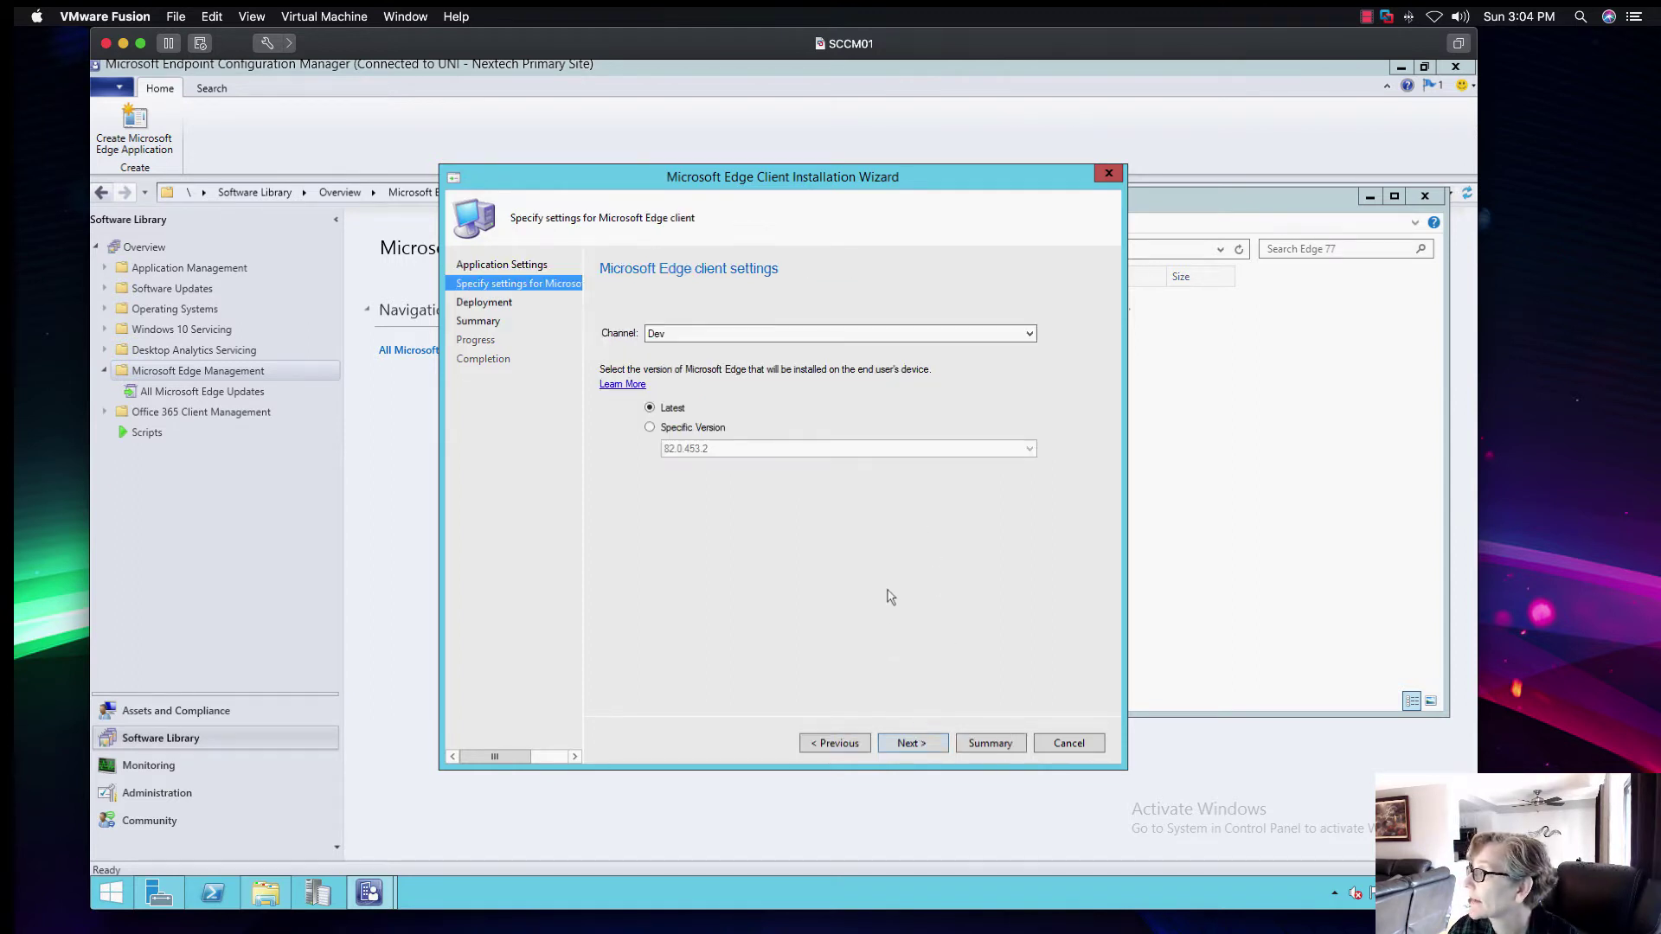
Select the Beta channel for the Edge client and choose Yes for deploying the application now.
left_click(1023, 331)
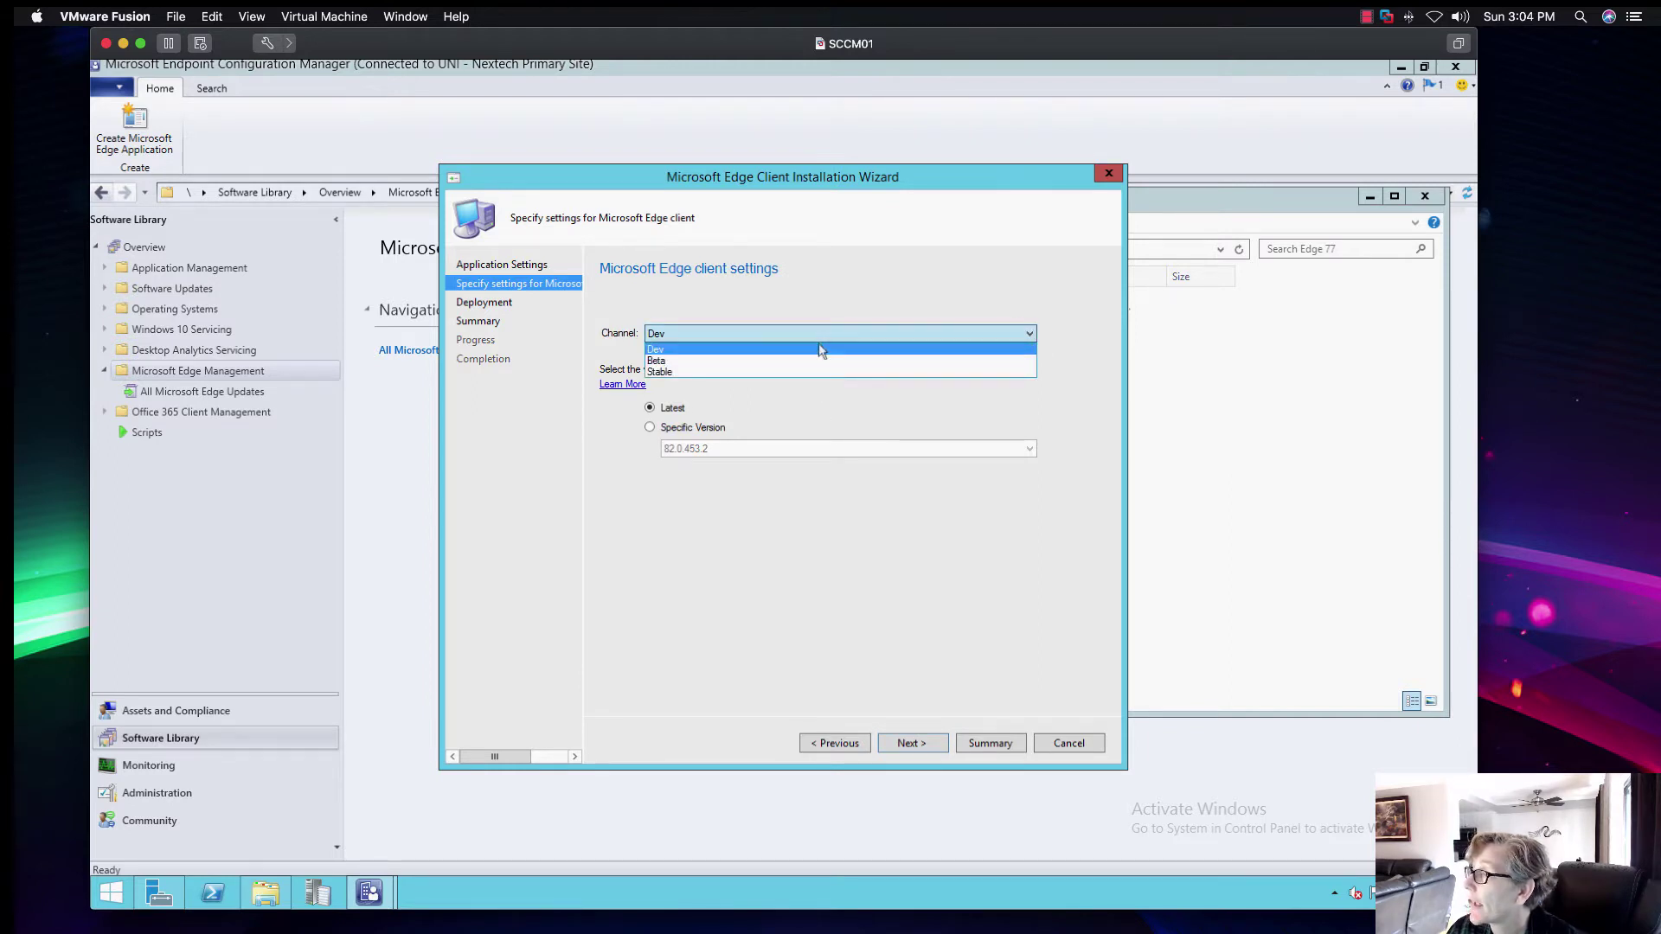
left_click(747, 358)
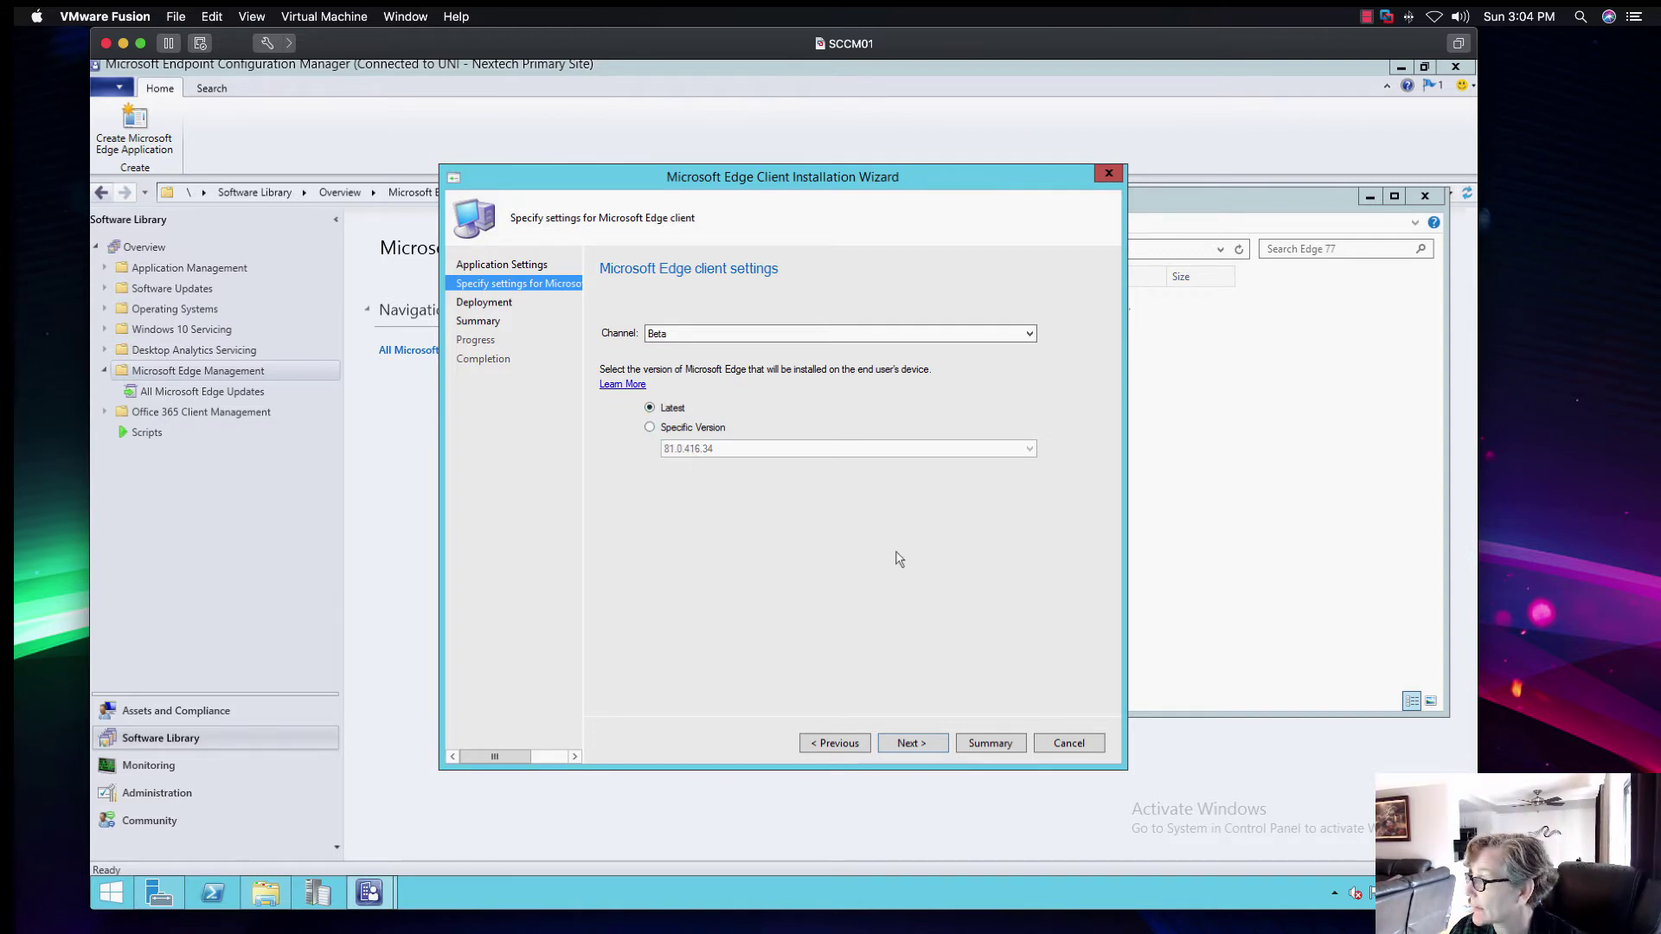
left_click(908, 741)
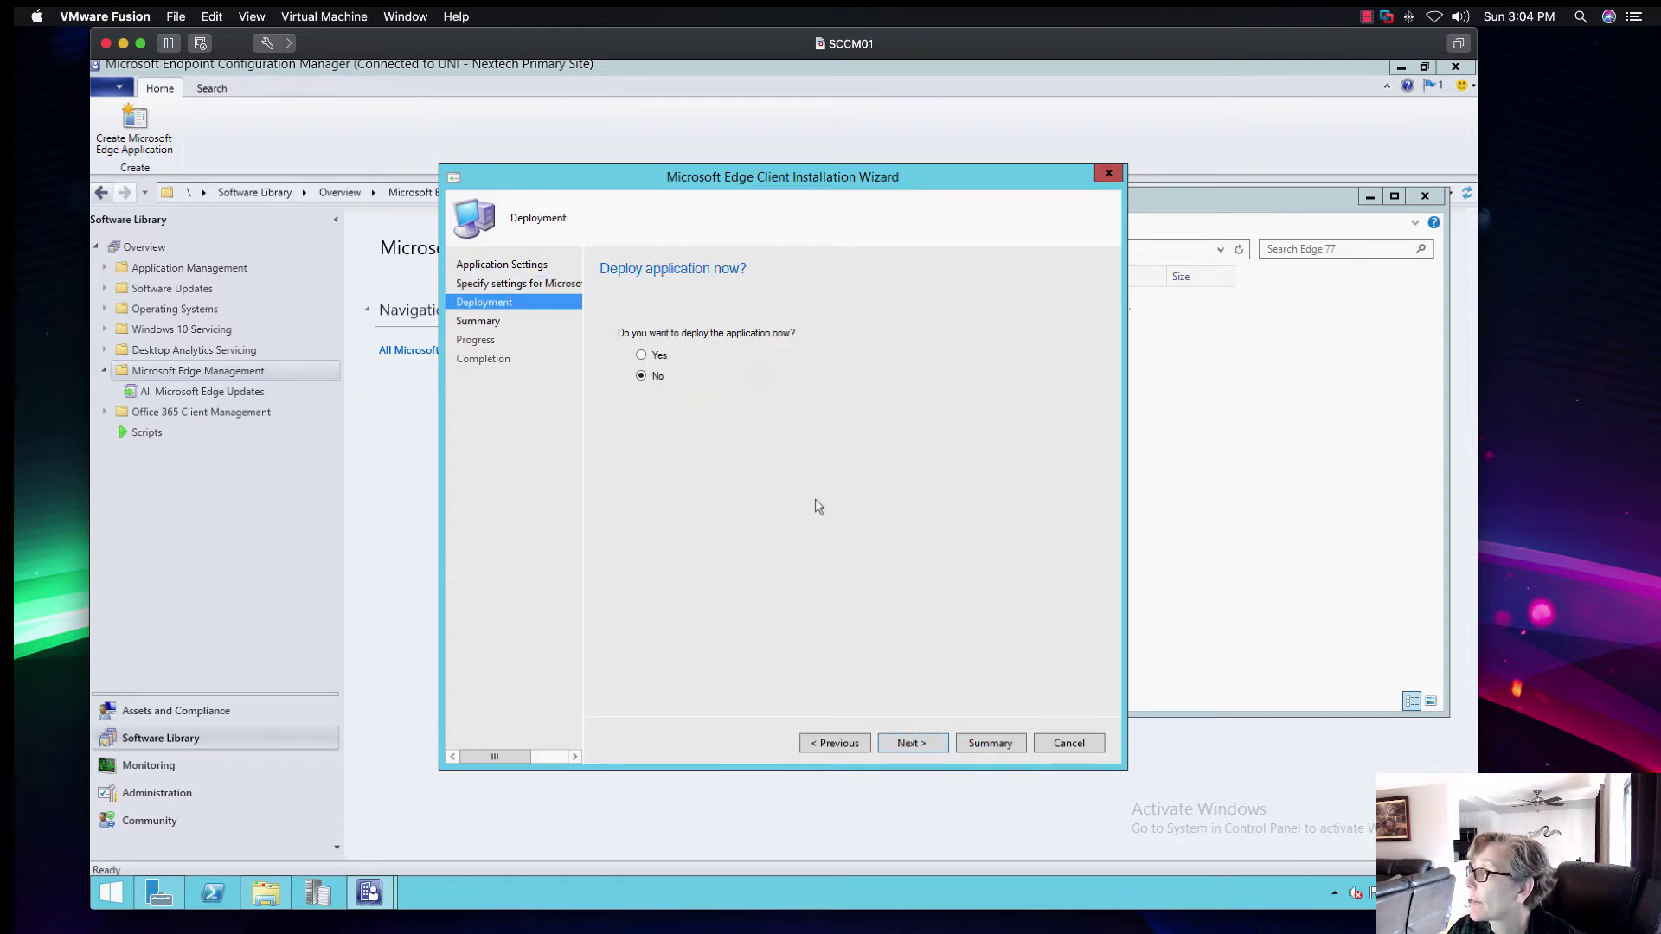
left_click(640, 353)
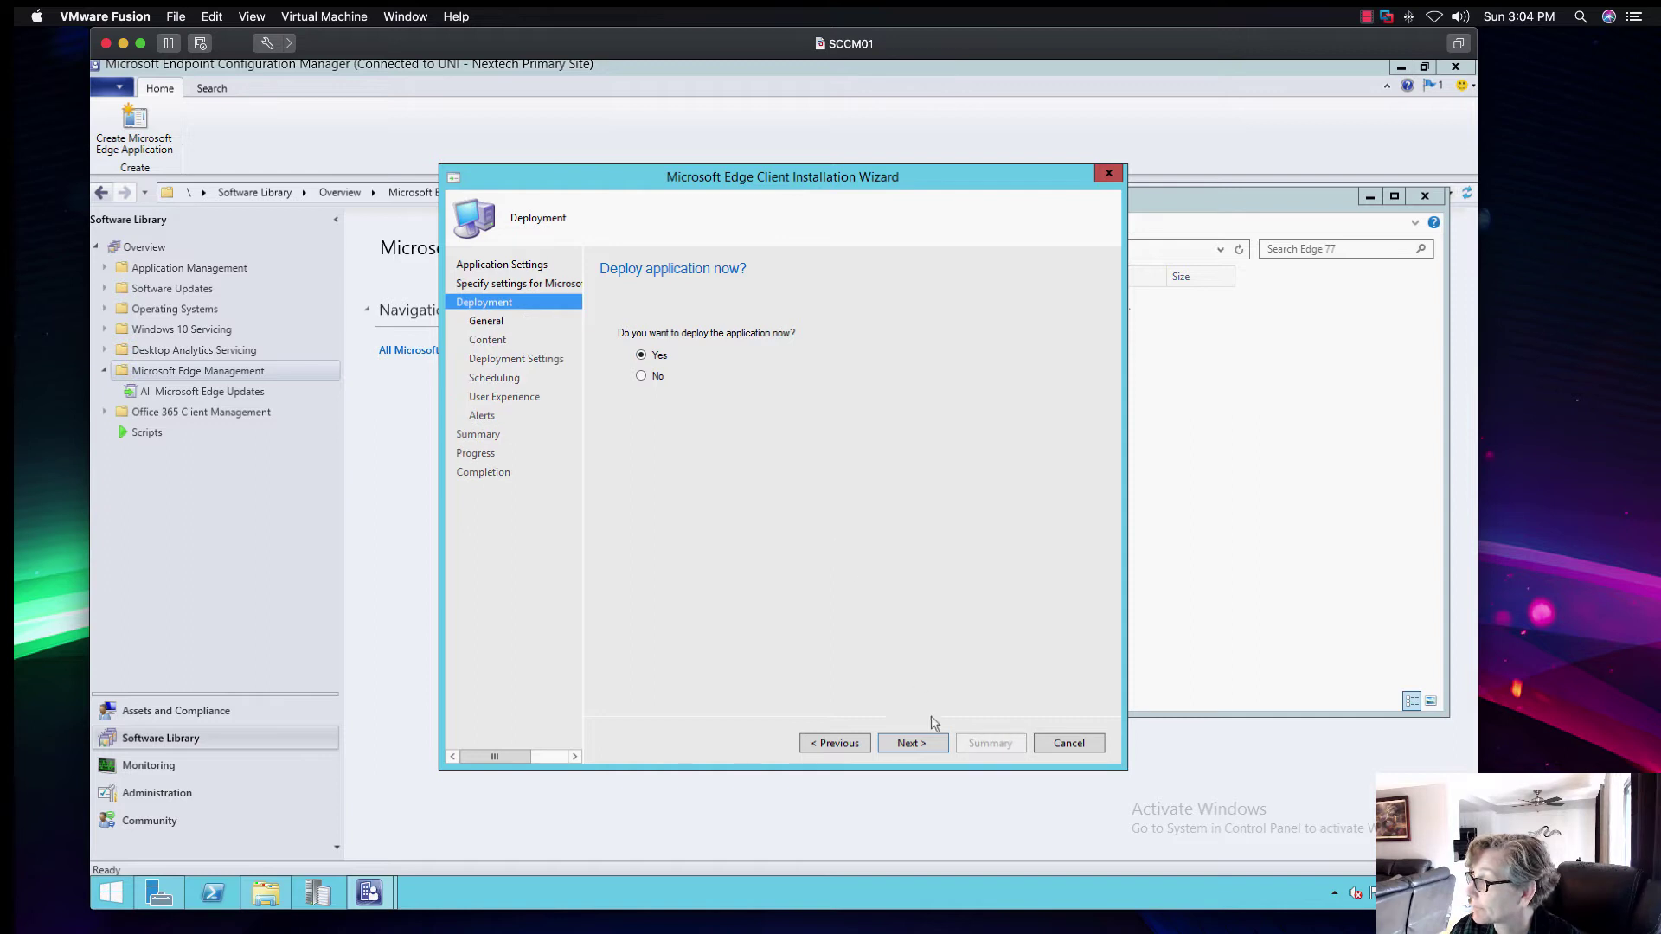
left_click(925, 741)
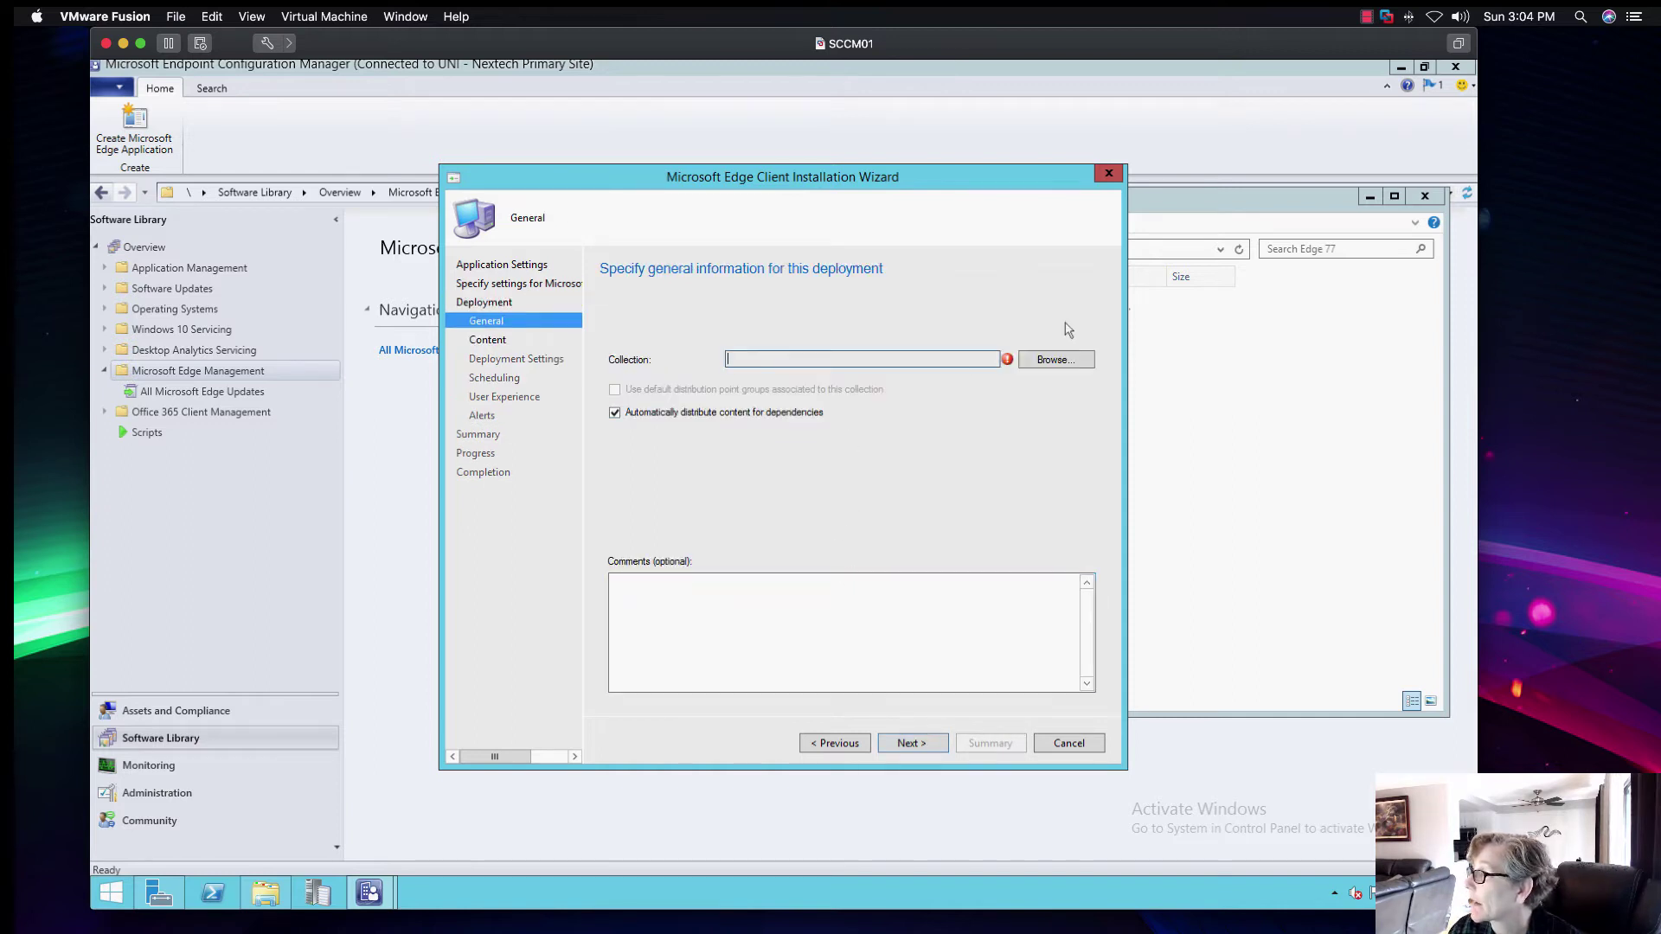
Target the deployment at the Windows 10 Computers device collection from the Desktops folder and continue to the content settings.
left_click(1053, 359)
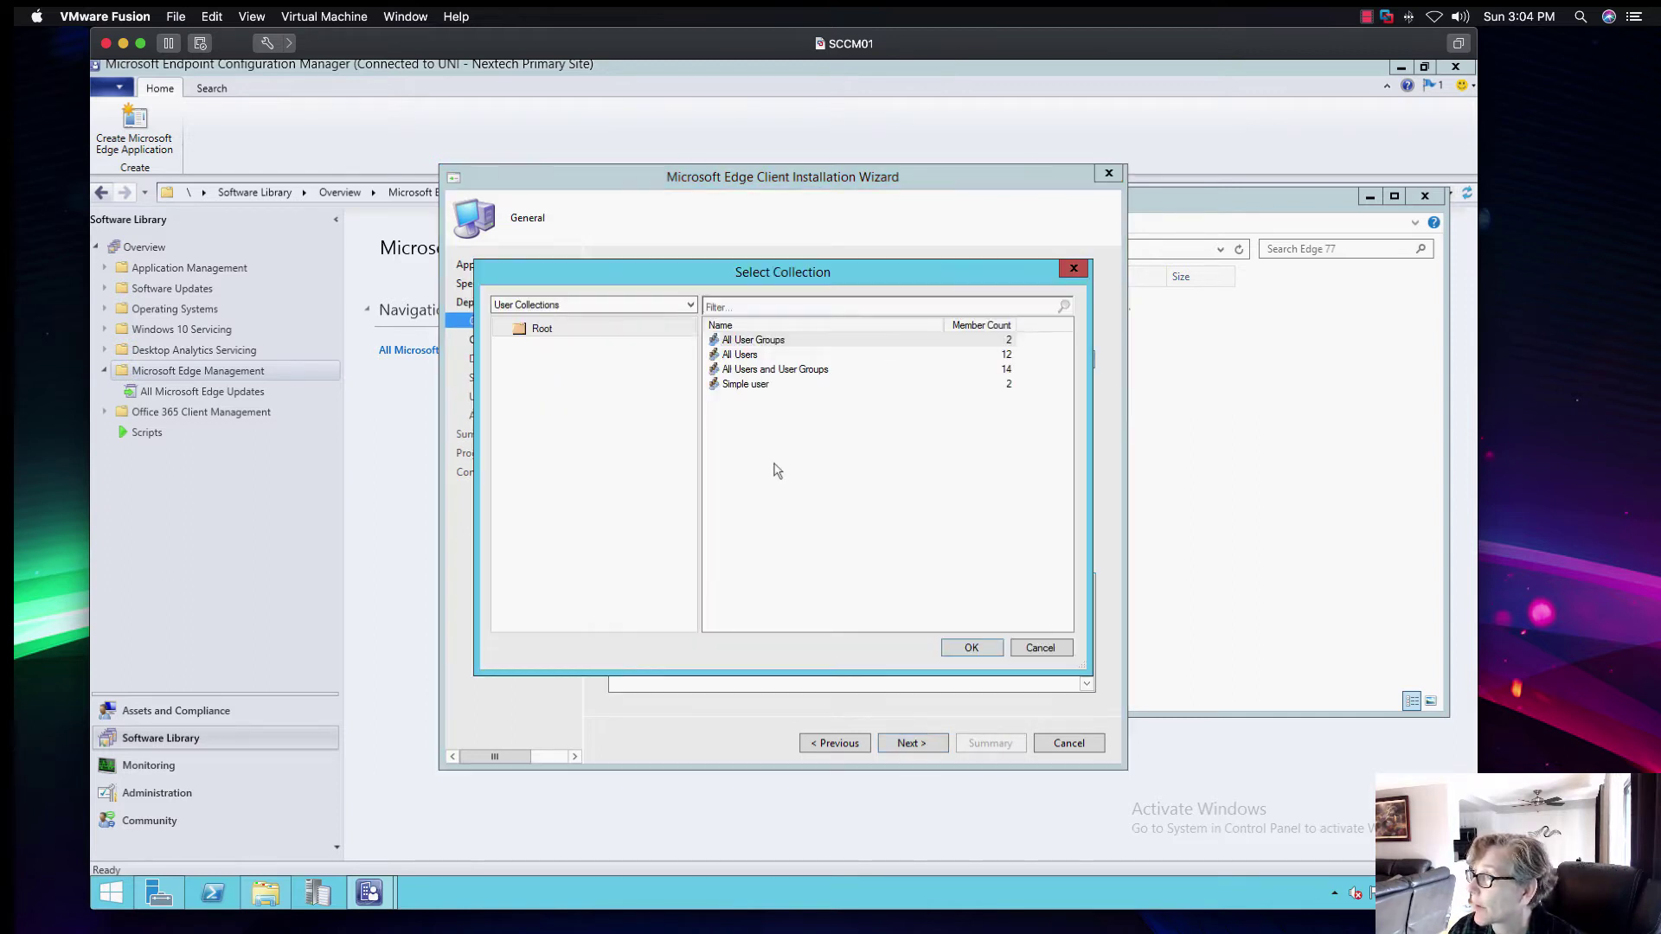
left_click(640, 304)
left_click(613, 330)
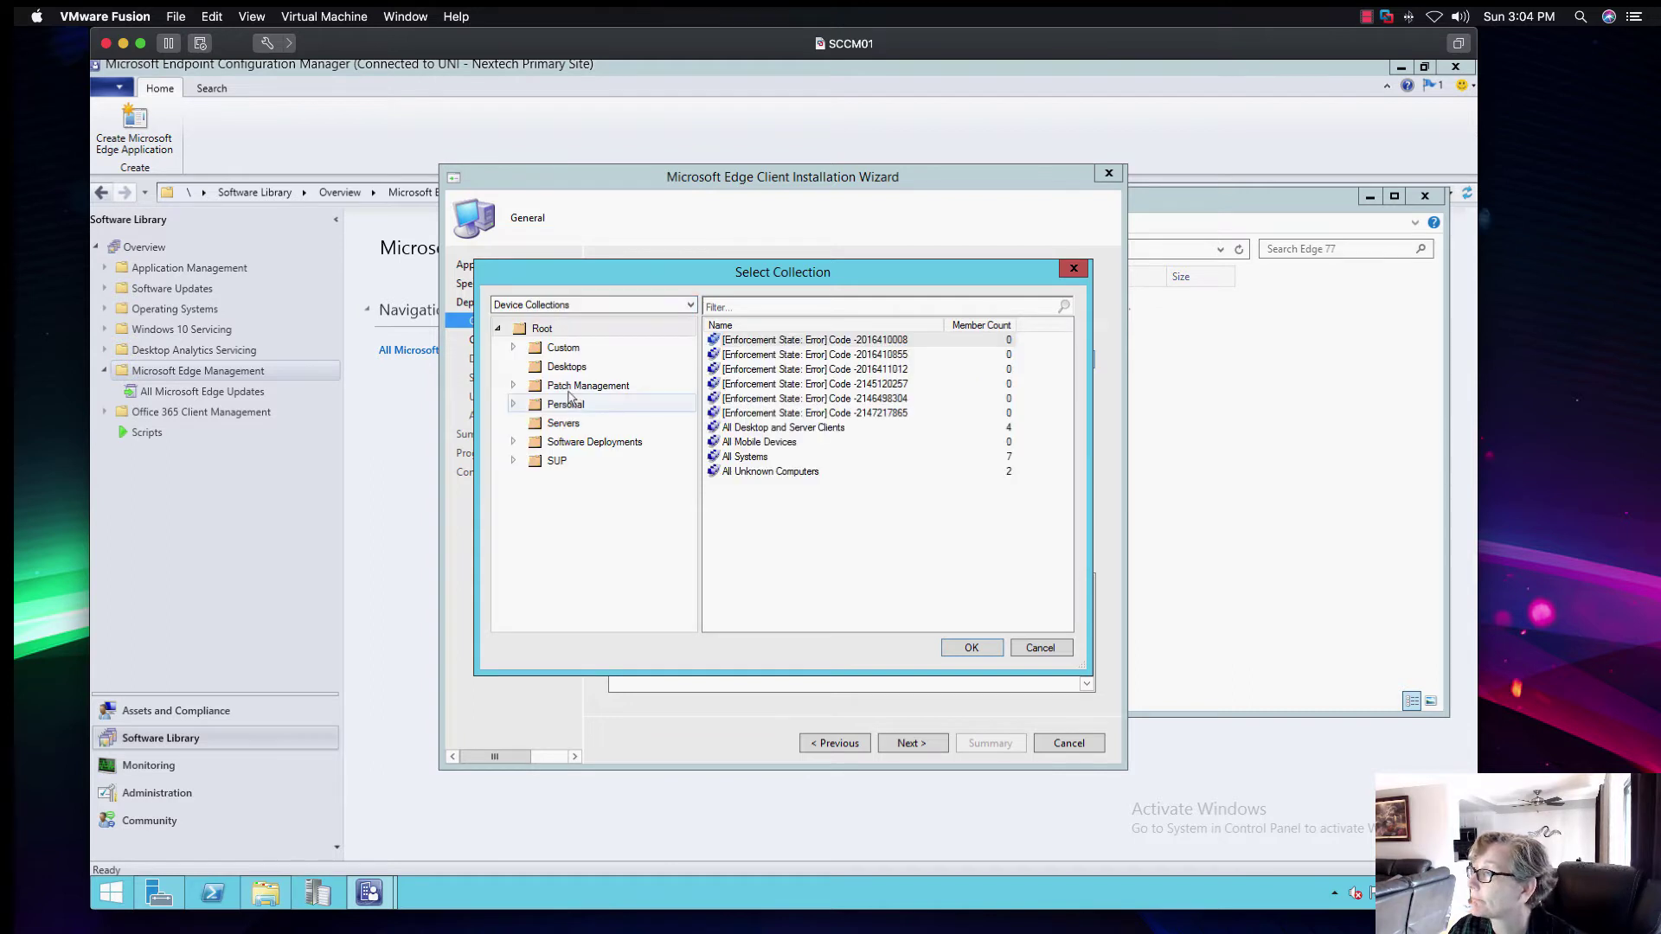
left_click(566, 366)
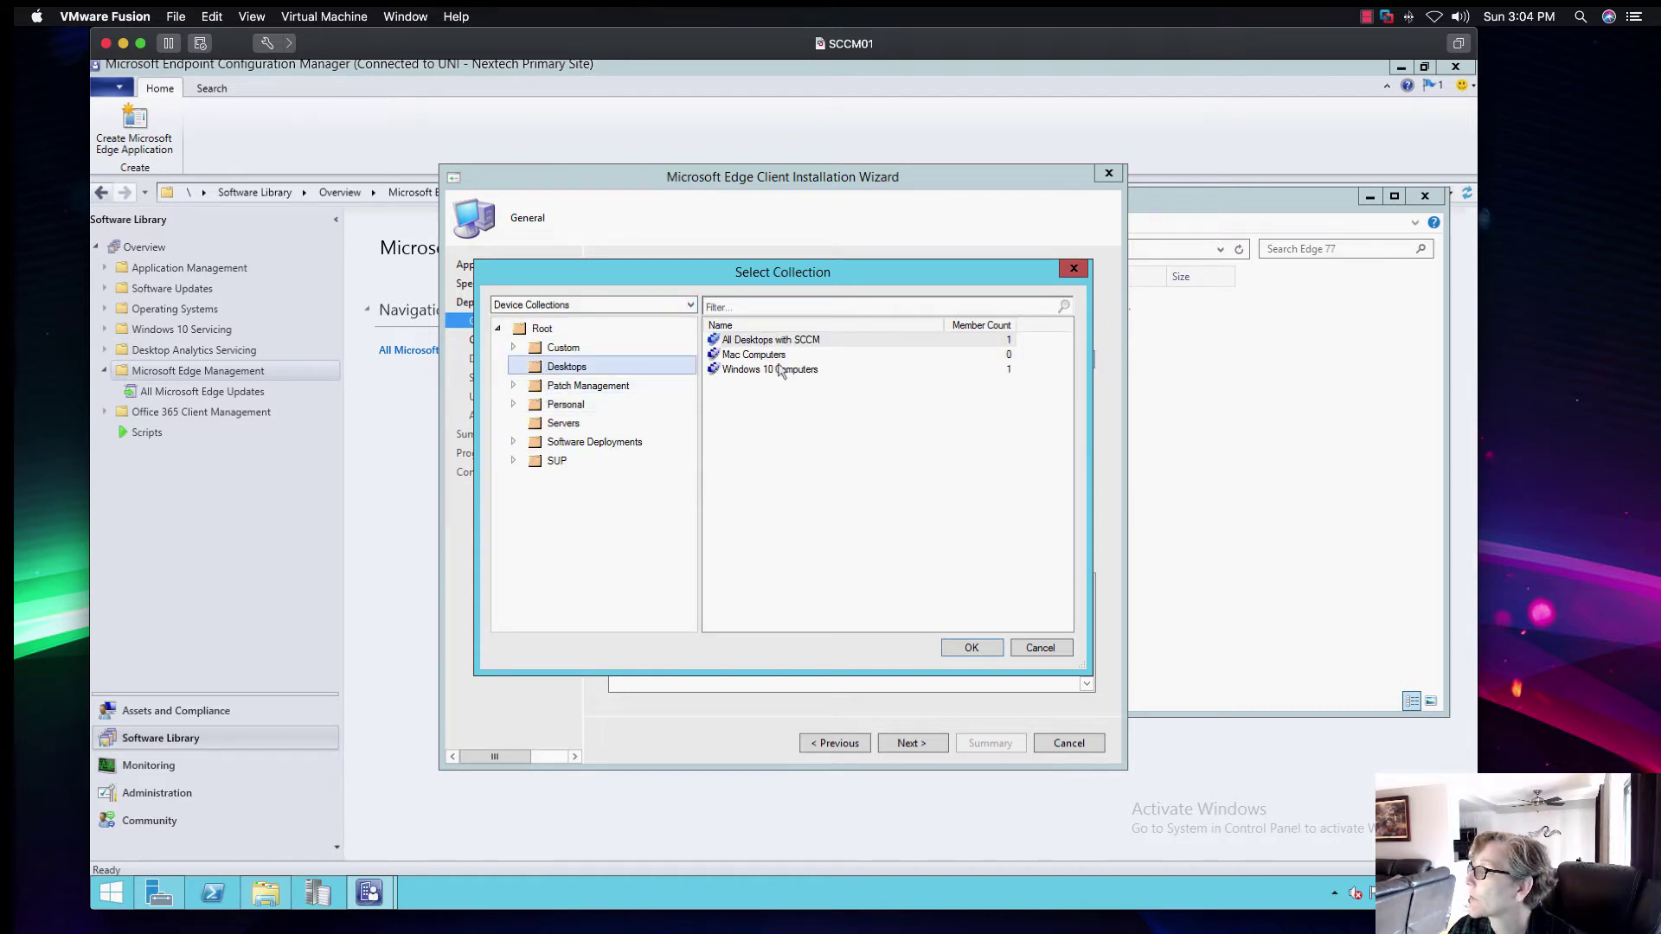
left_click(778, 370)
left_click(971, 647)
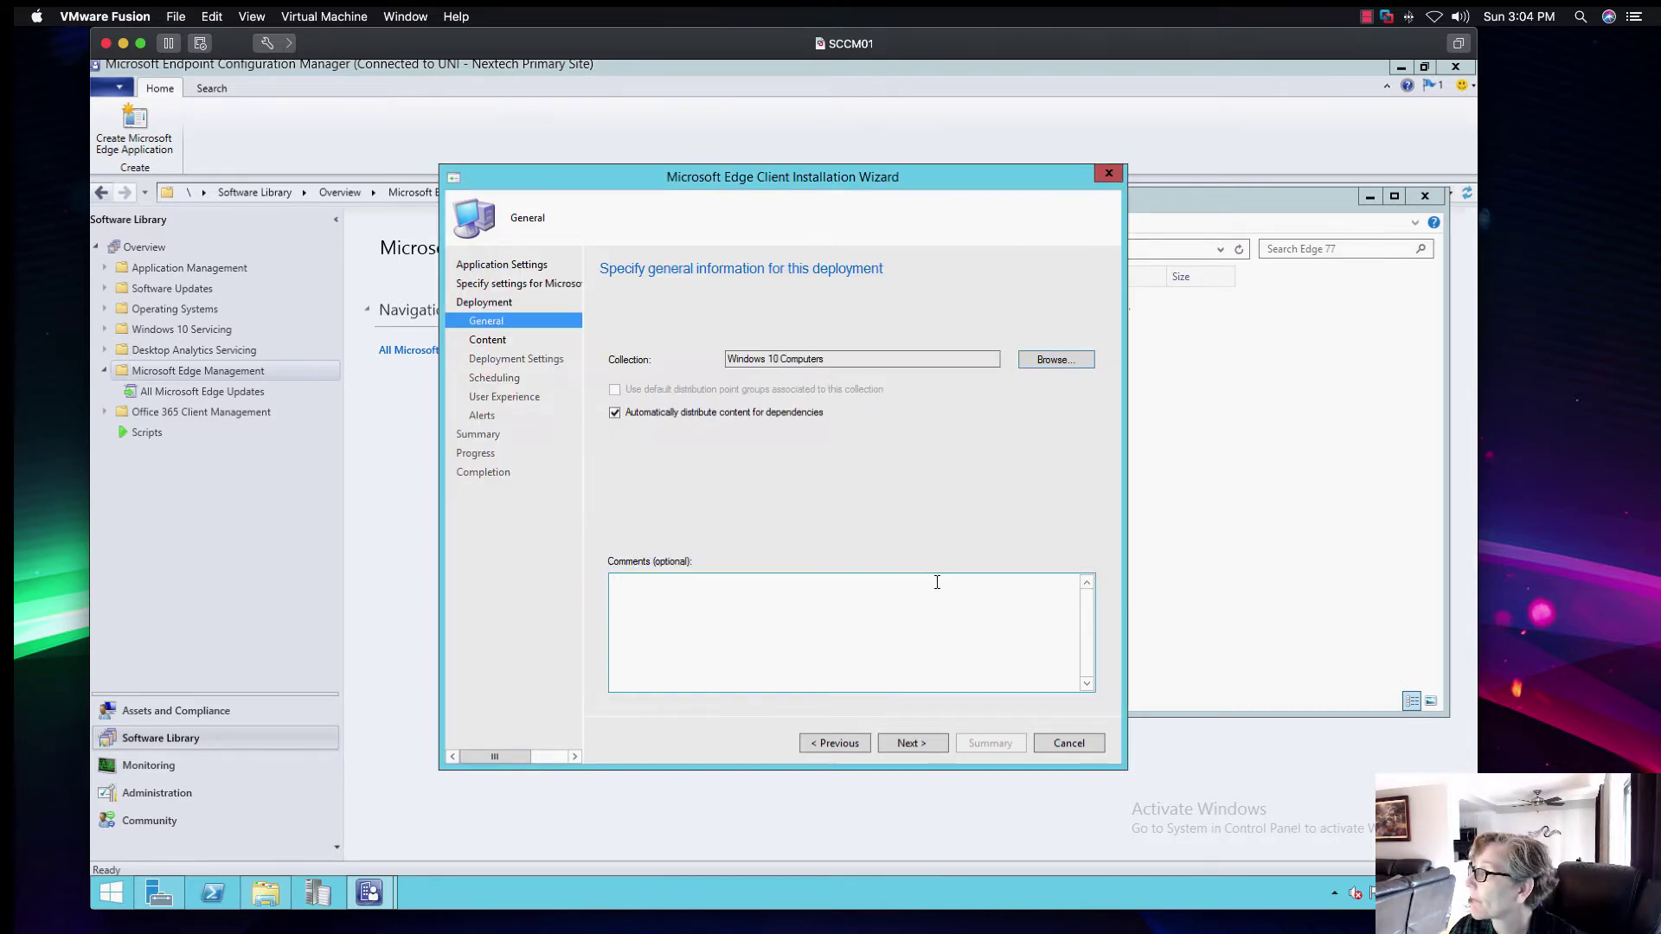
left_click(913, 742)
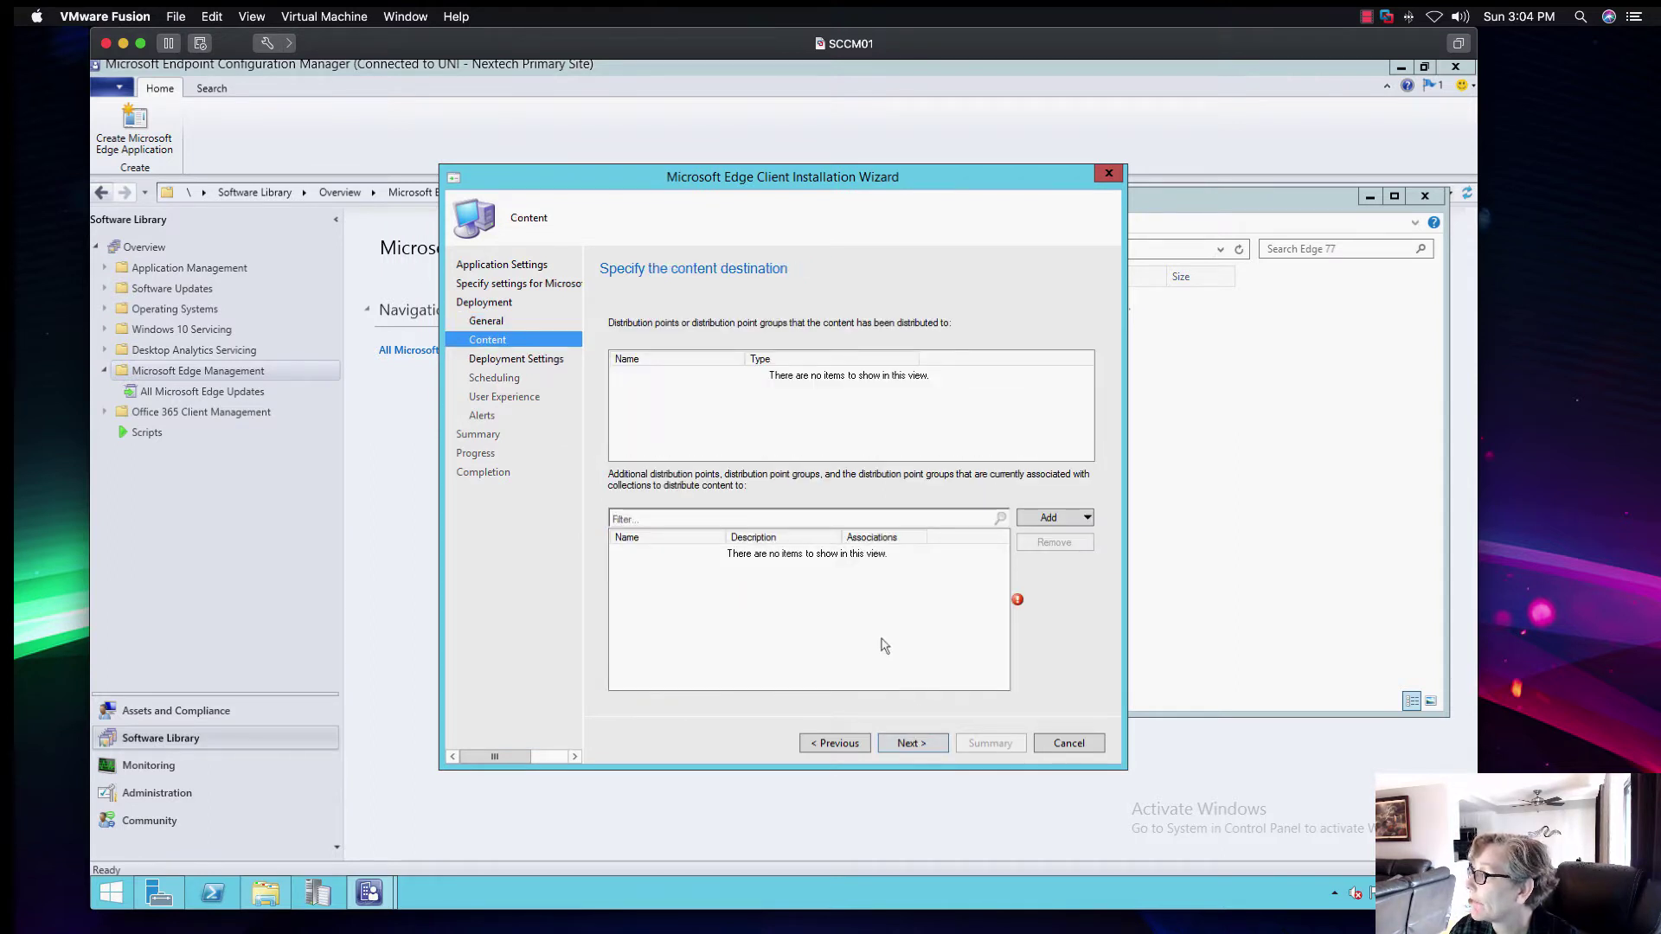
Add the distribution point SCCM01.UNI.NEXTECH.COM as the content destination and continue to the deployment settings.
left_click(1055, 517)
left_click(1066, 537)
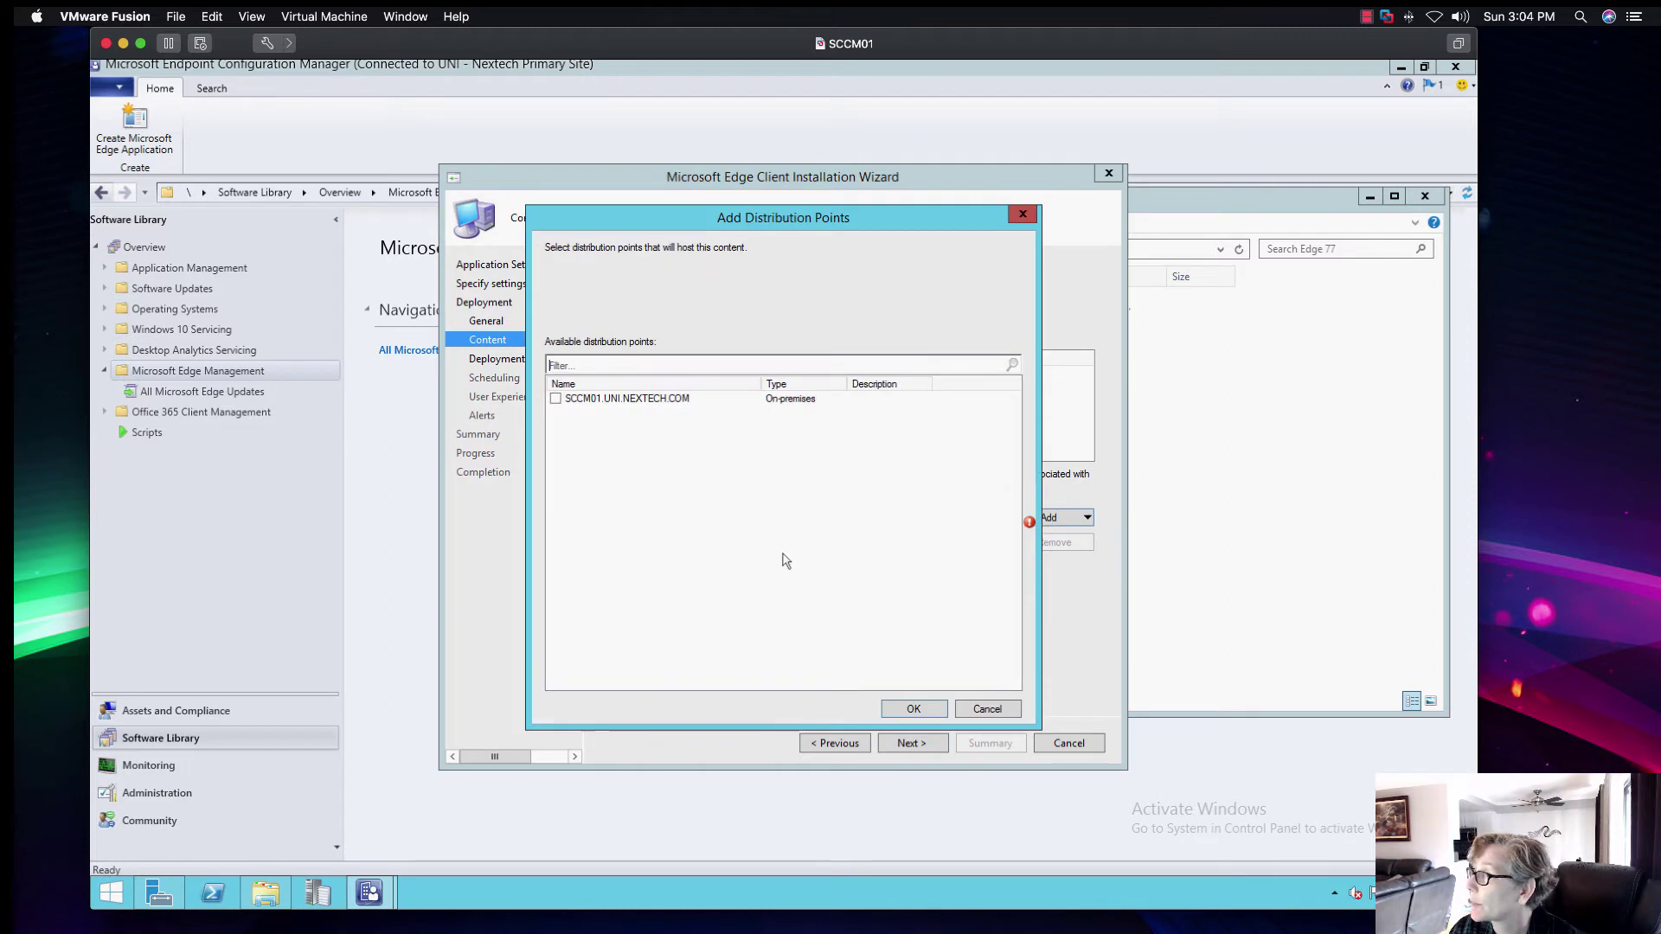
left_click(555, 398)
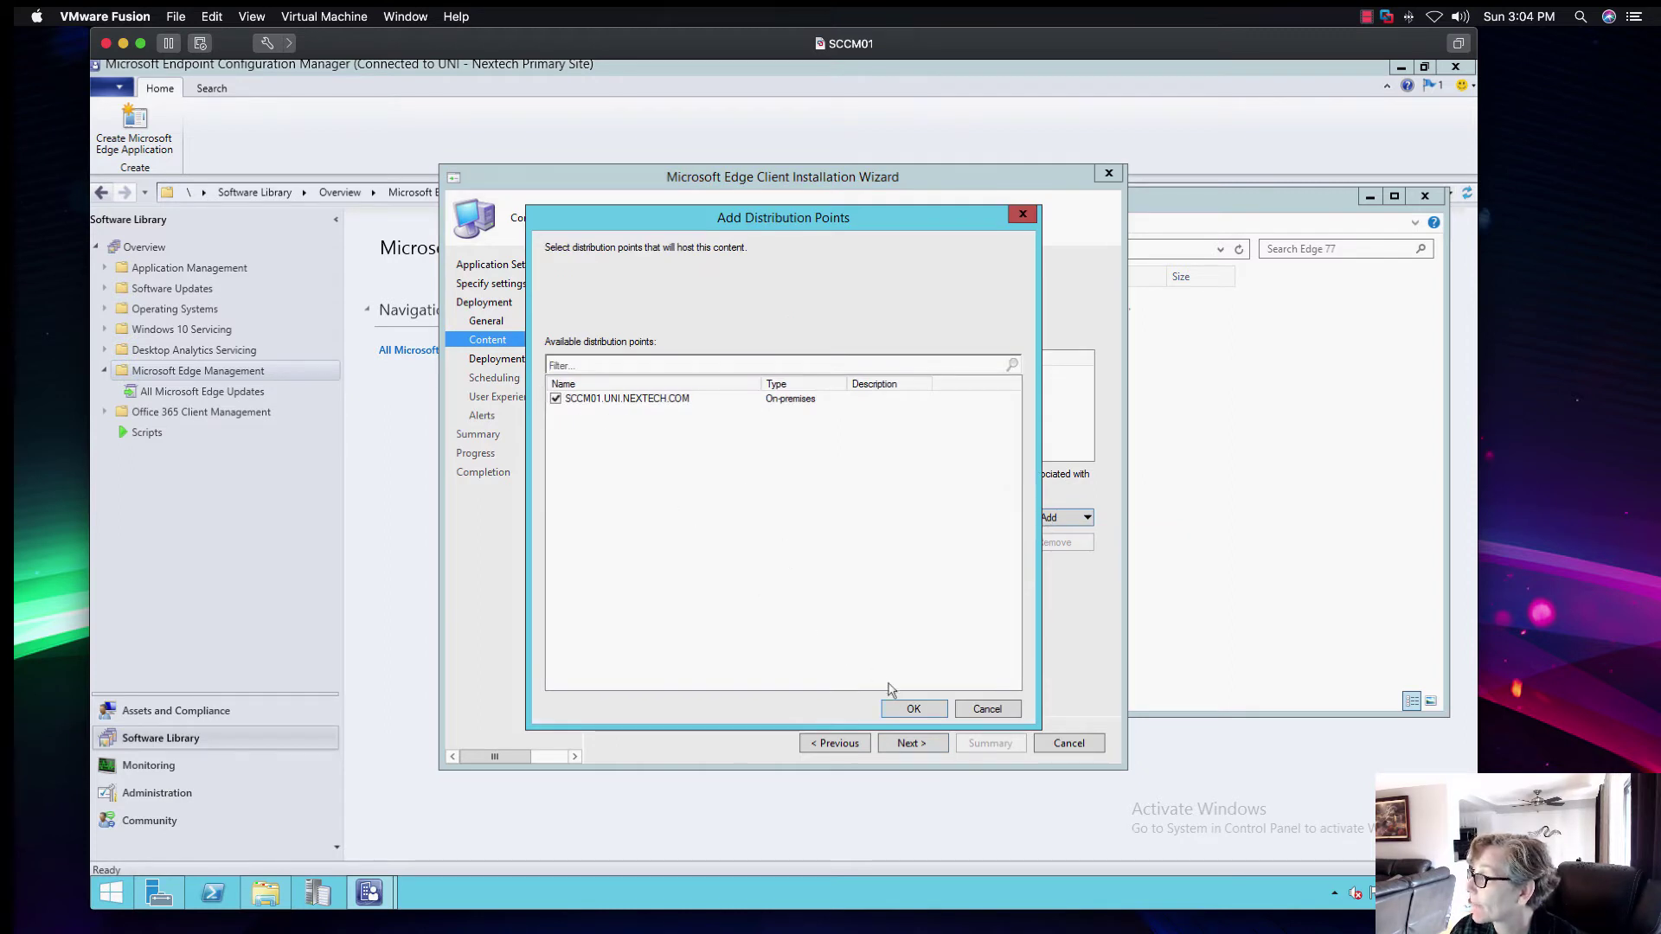
left_click(904, 708)
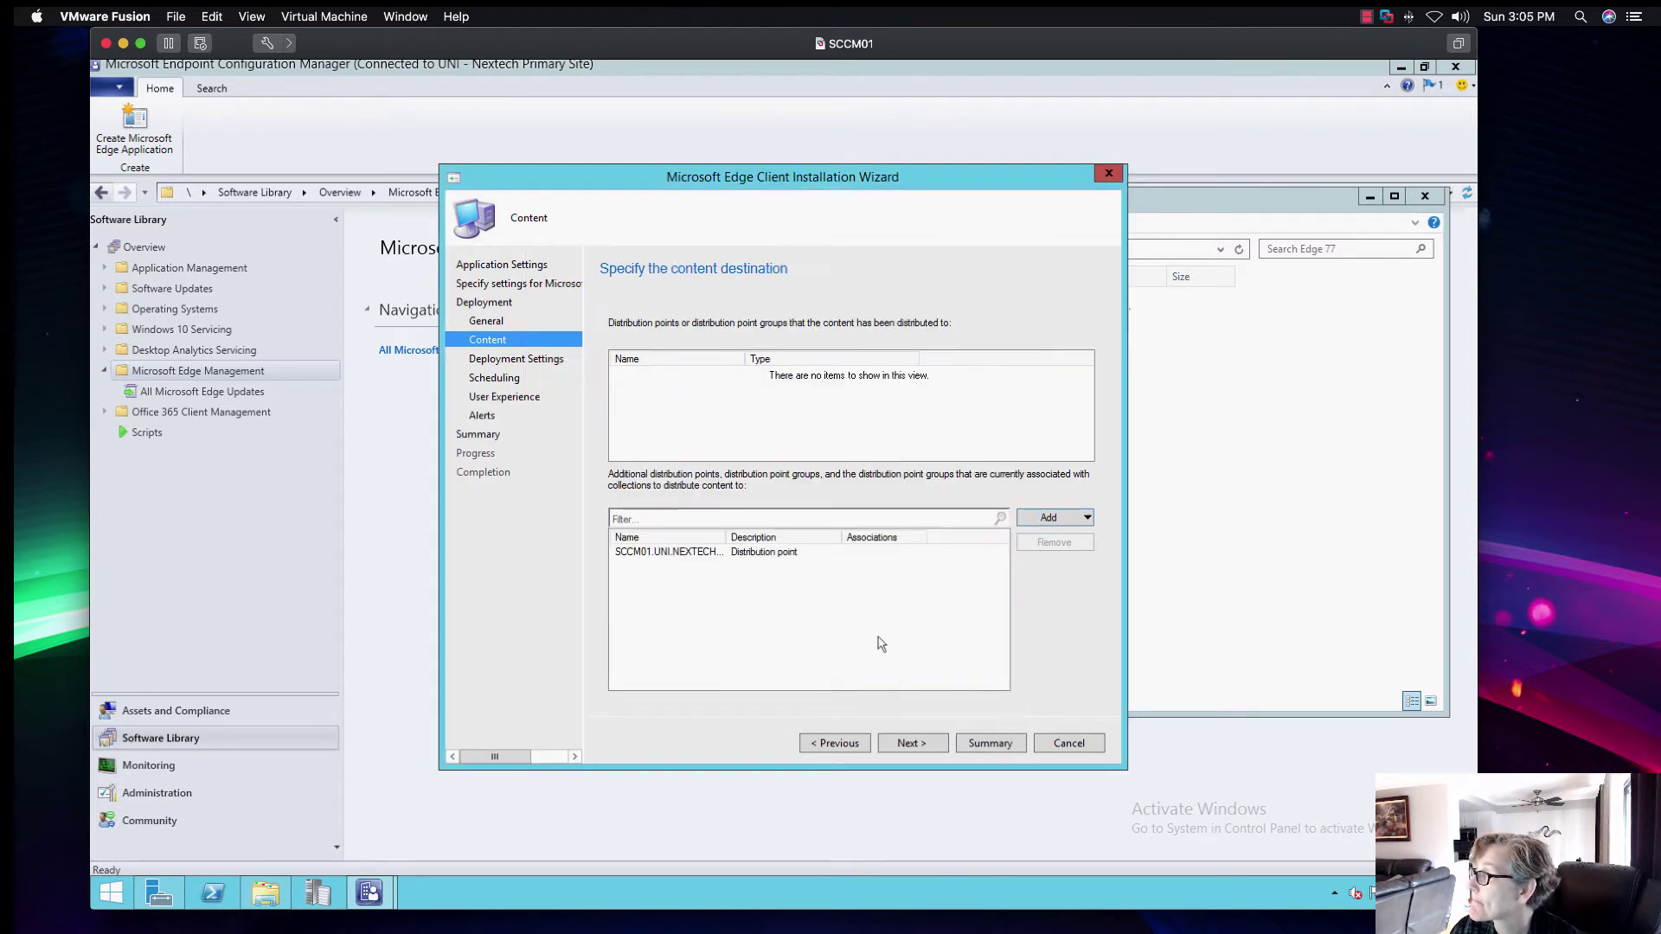
left_click(910, 742)
Set the deployment purpose to Available.
left_click(881, 354)
left_click(881, 354)
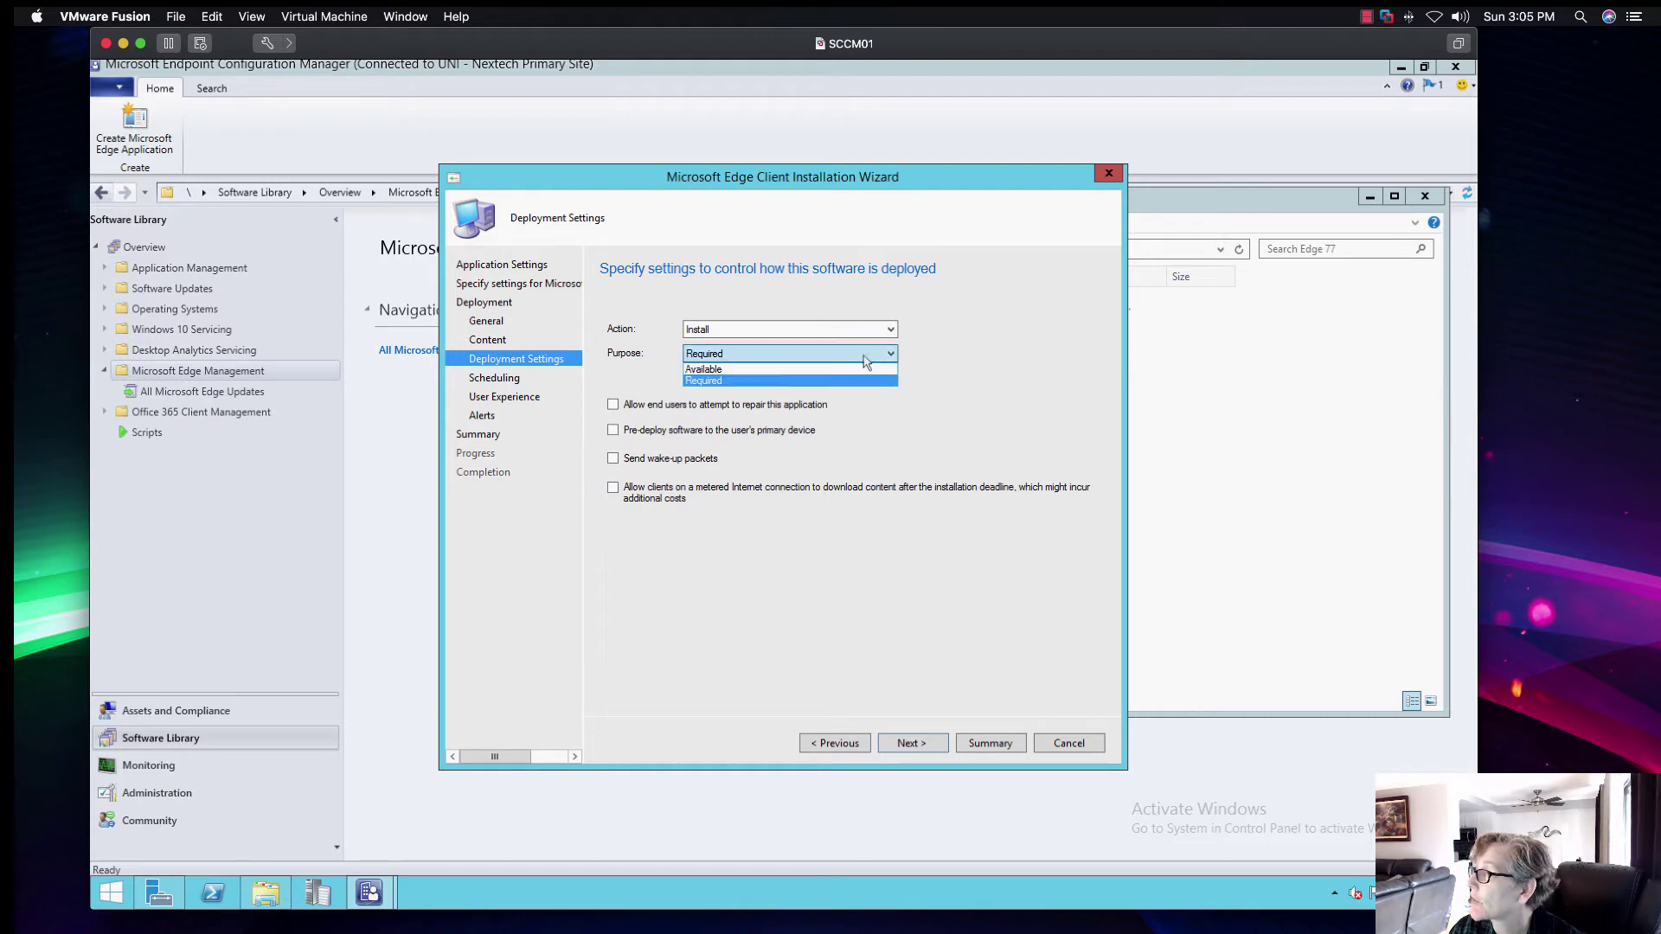
left_click(885, 374)
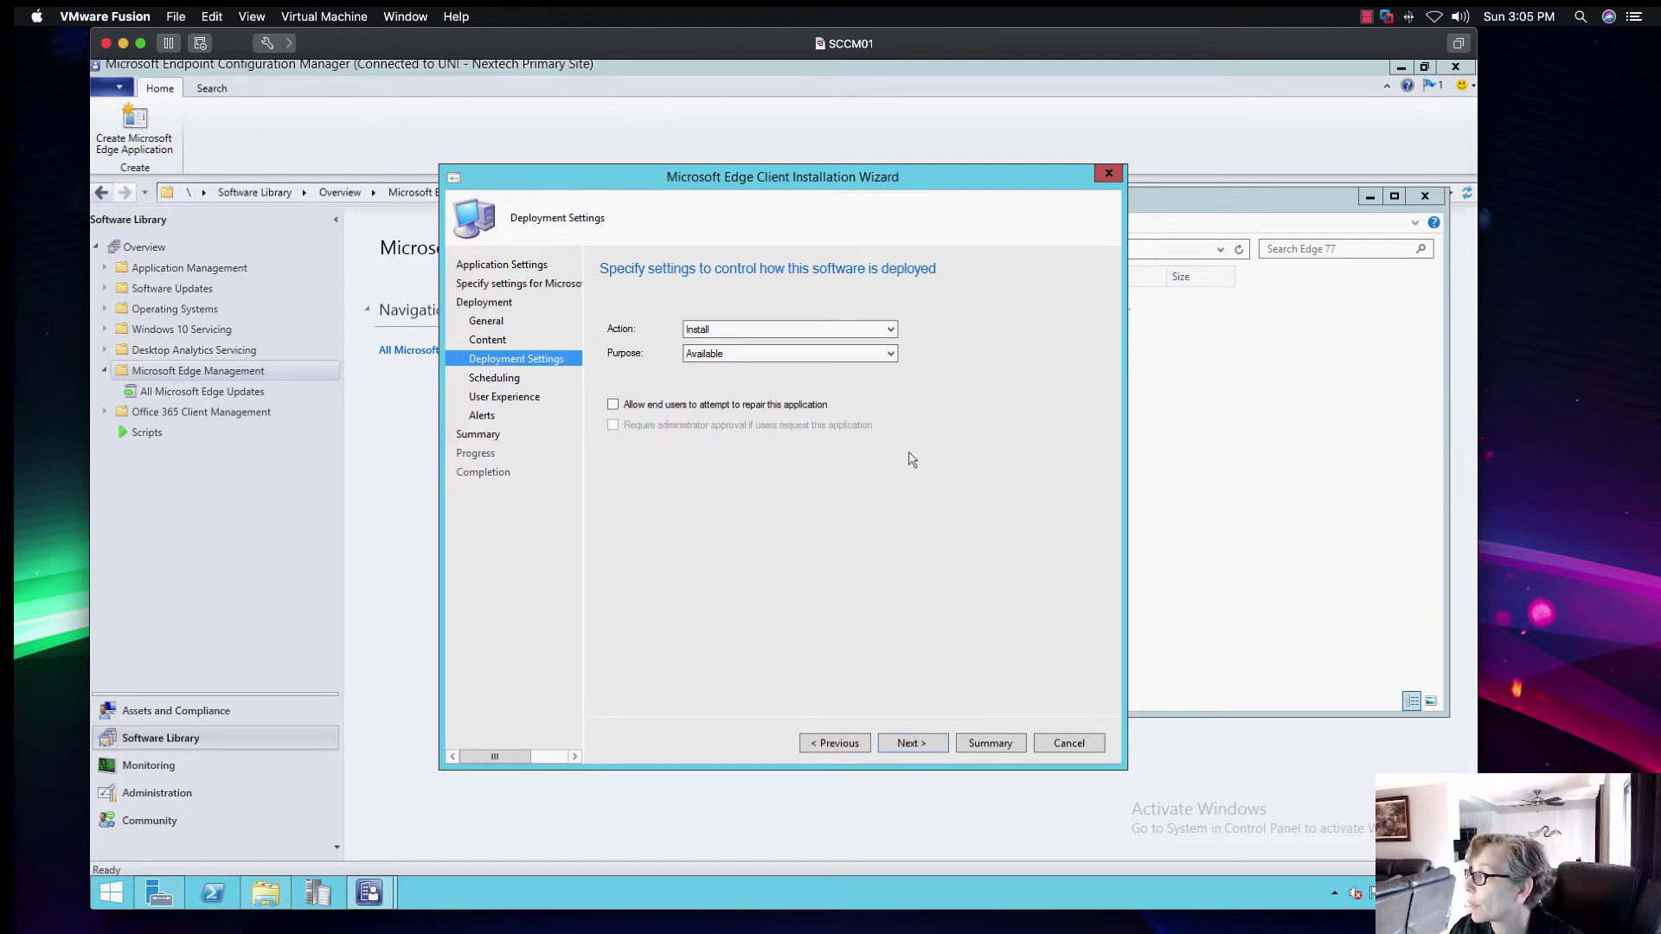
Keep the default deployment scheduling and set user notifications to Display in Software Center, and only show notifications for computer restarts.
left_click(919, 737)
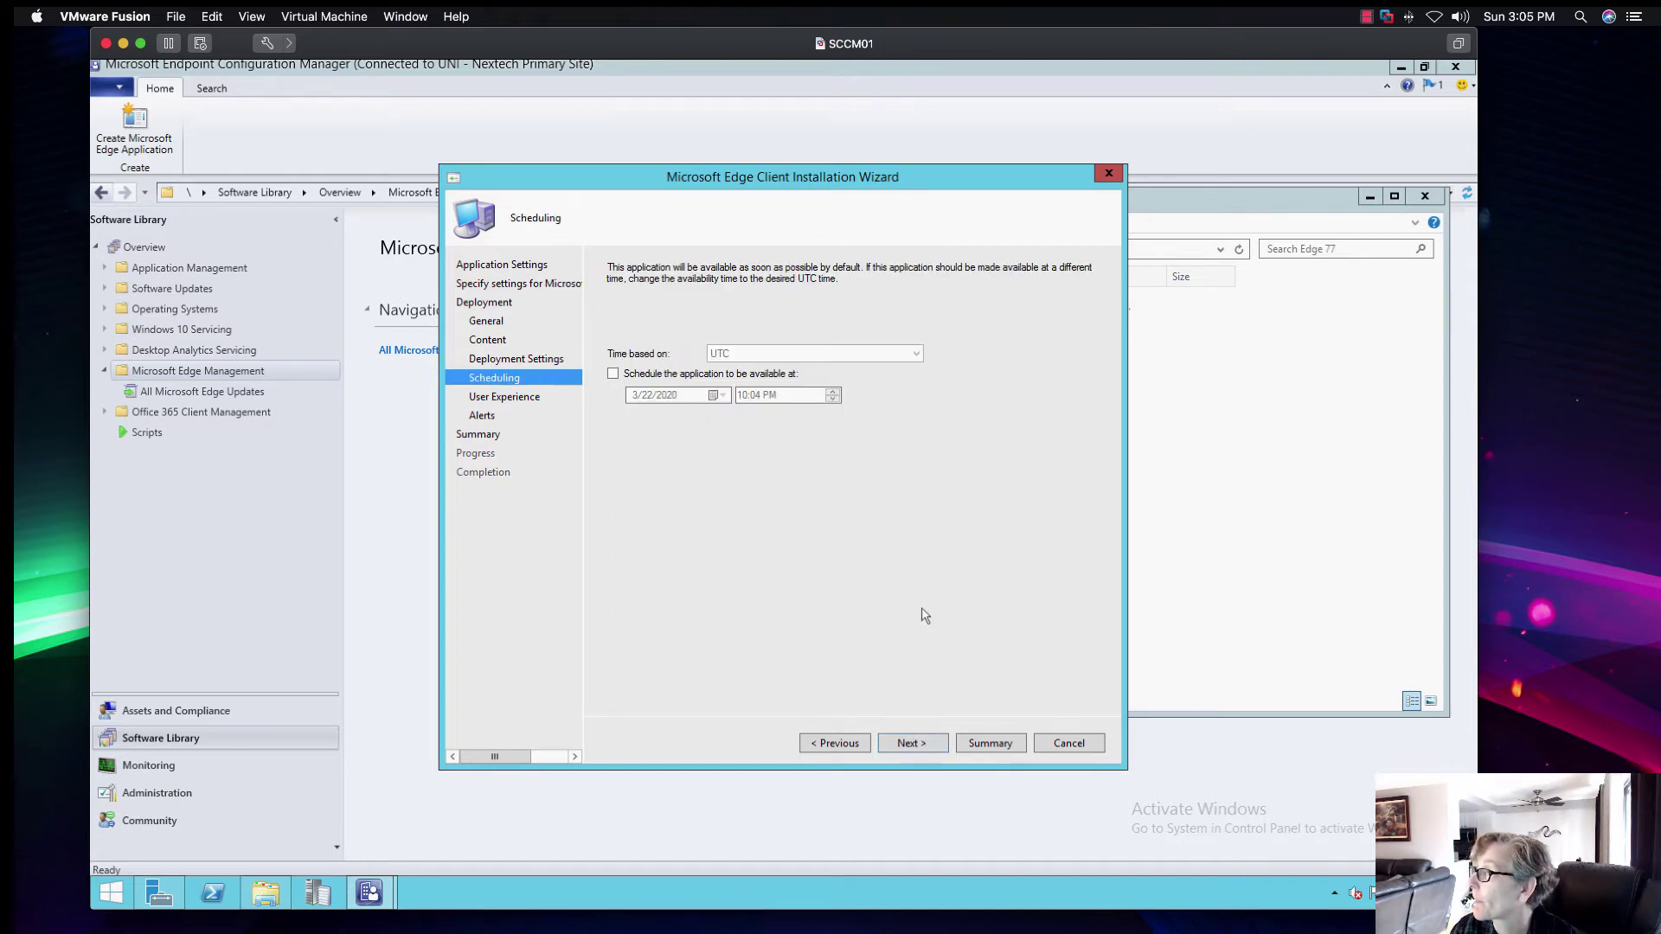
left_click(906, 737)
left_click(994, 357)
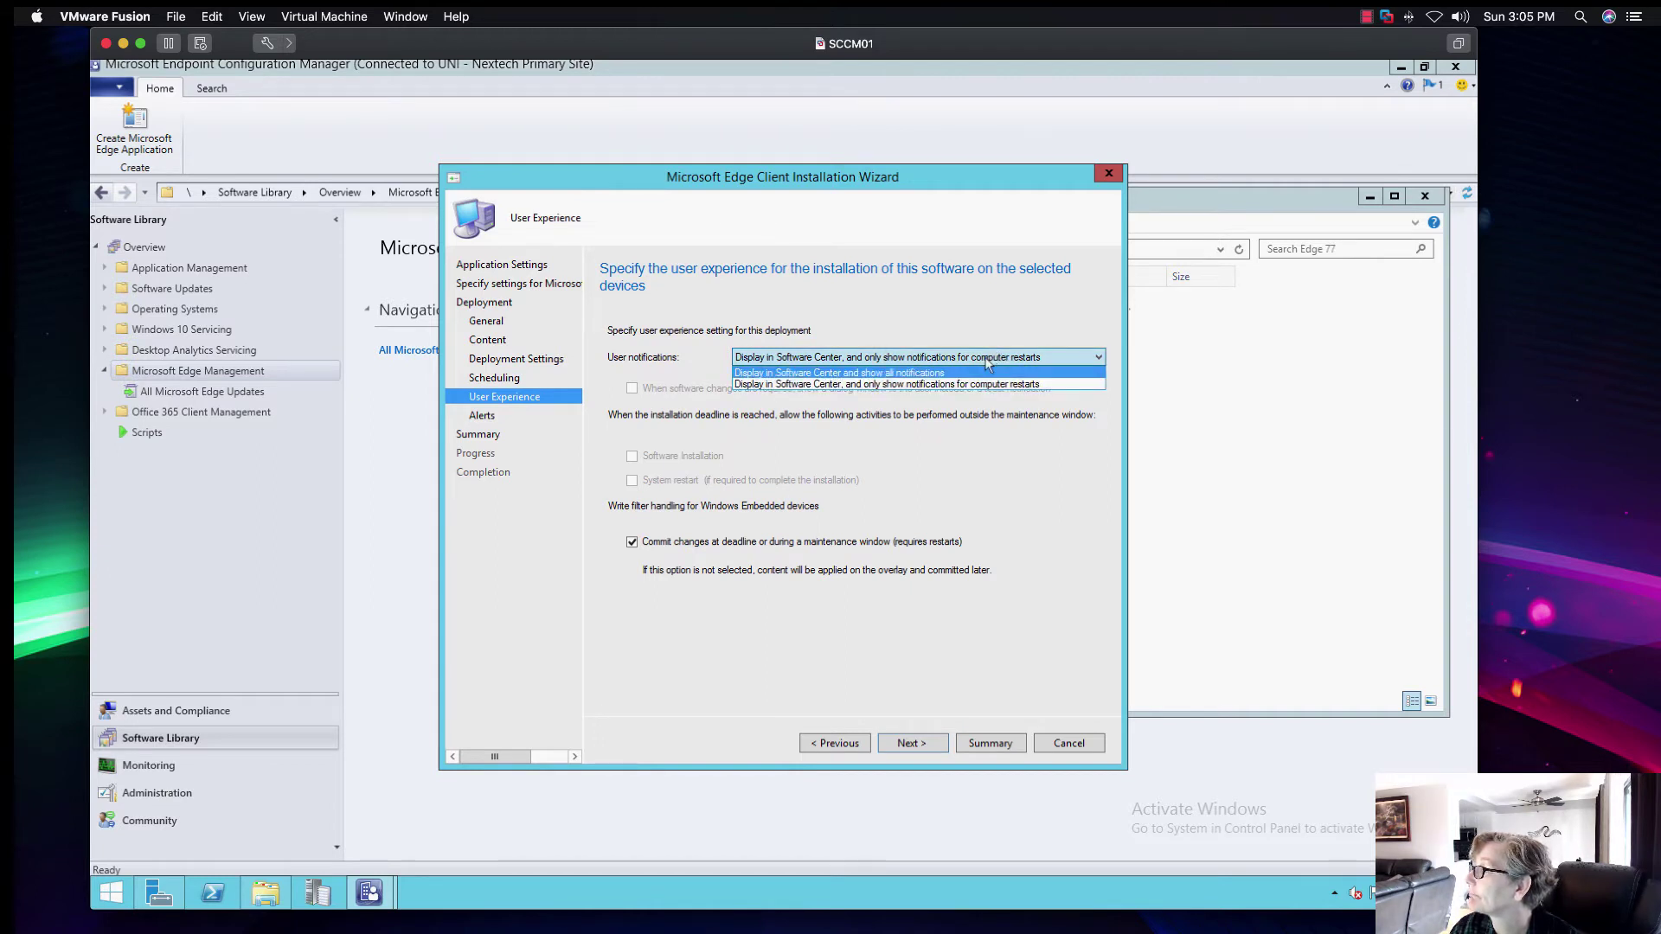
left_click(986, 371)
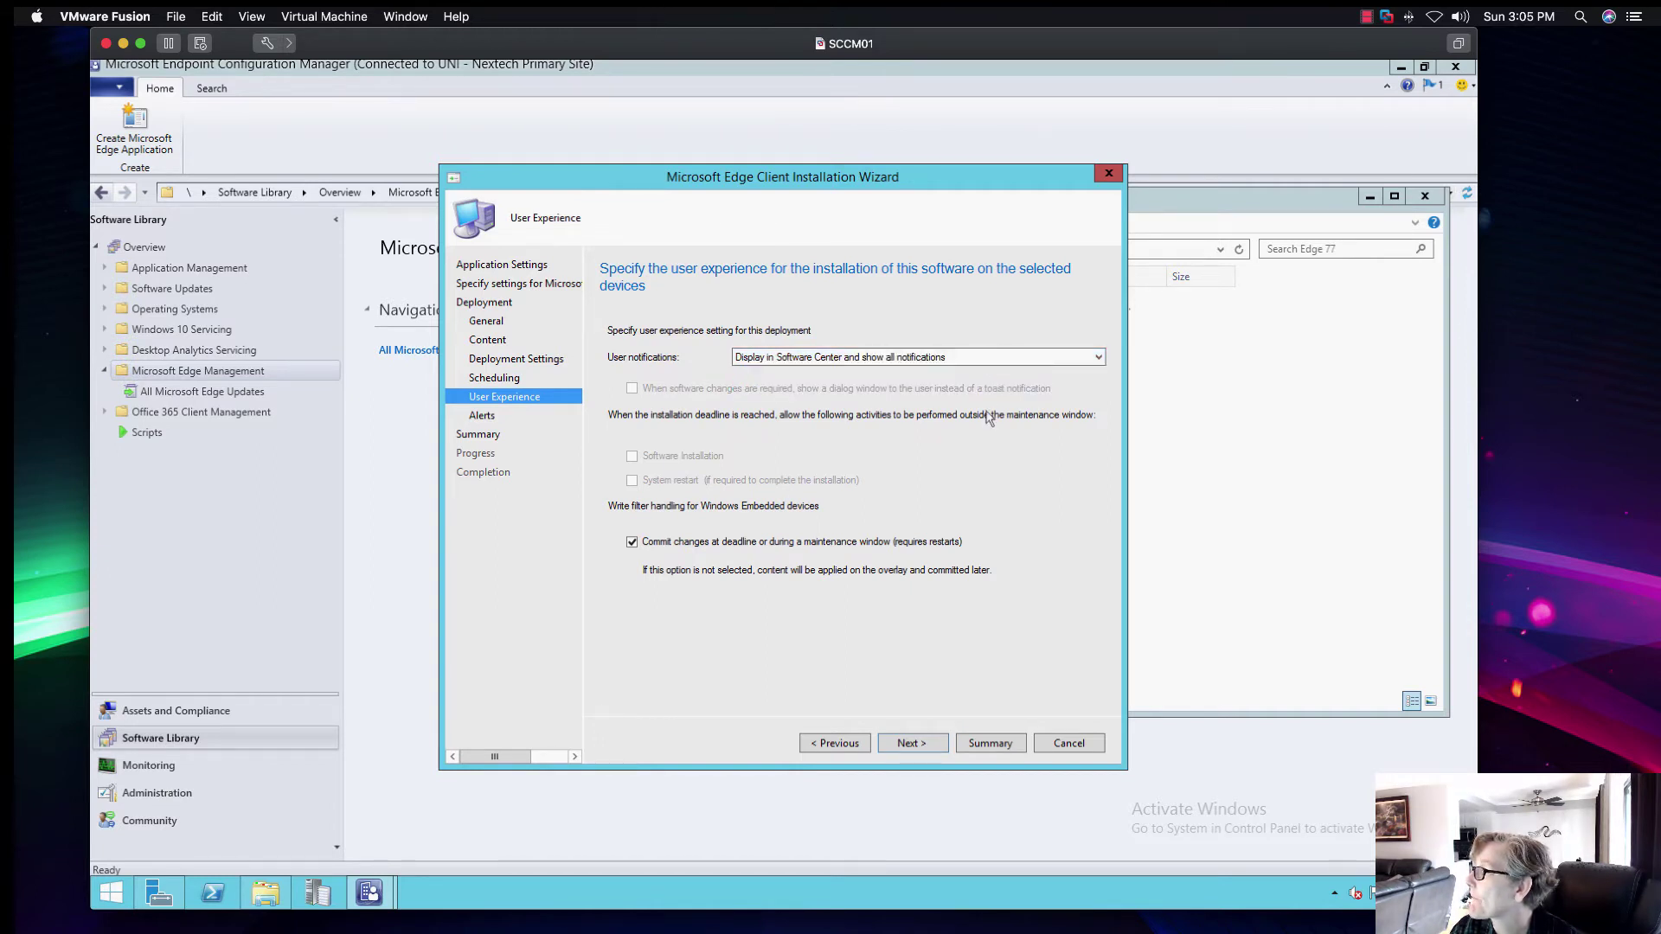
left_click(986, 357)
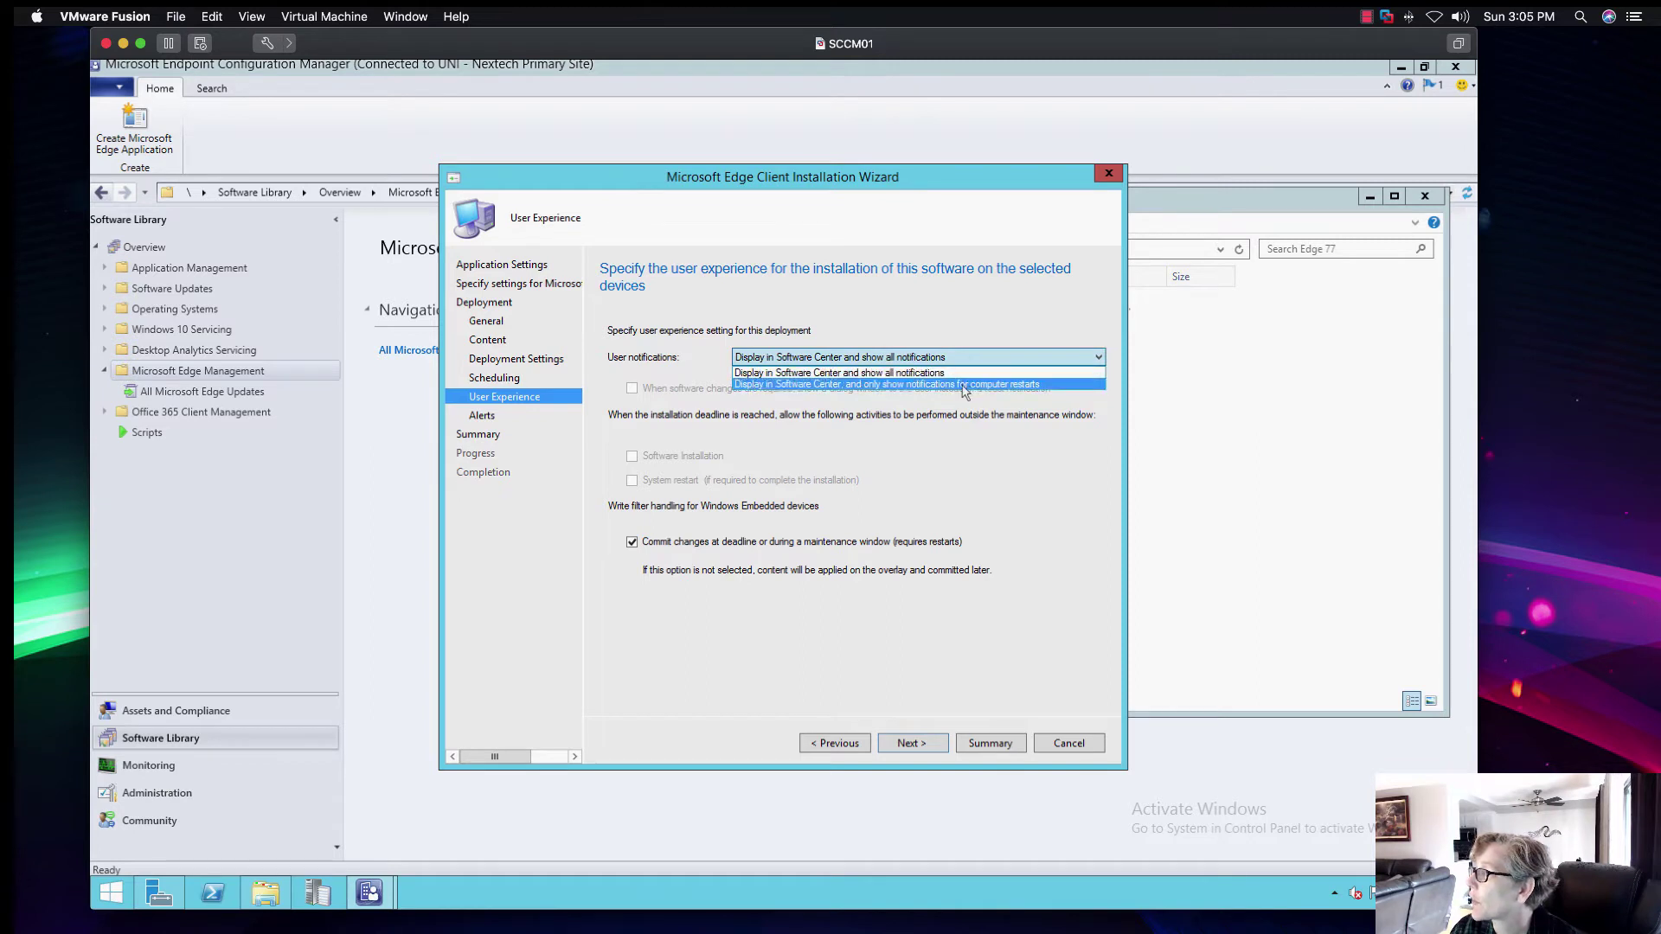
left_click(956, 383)
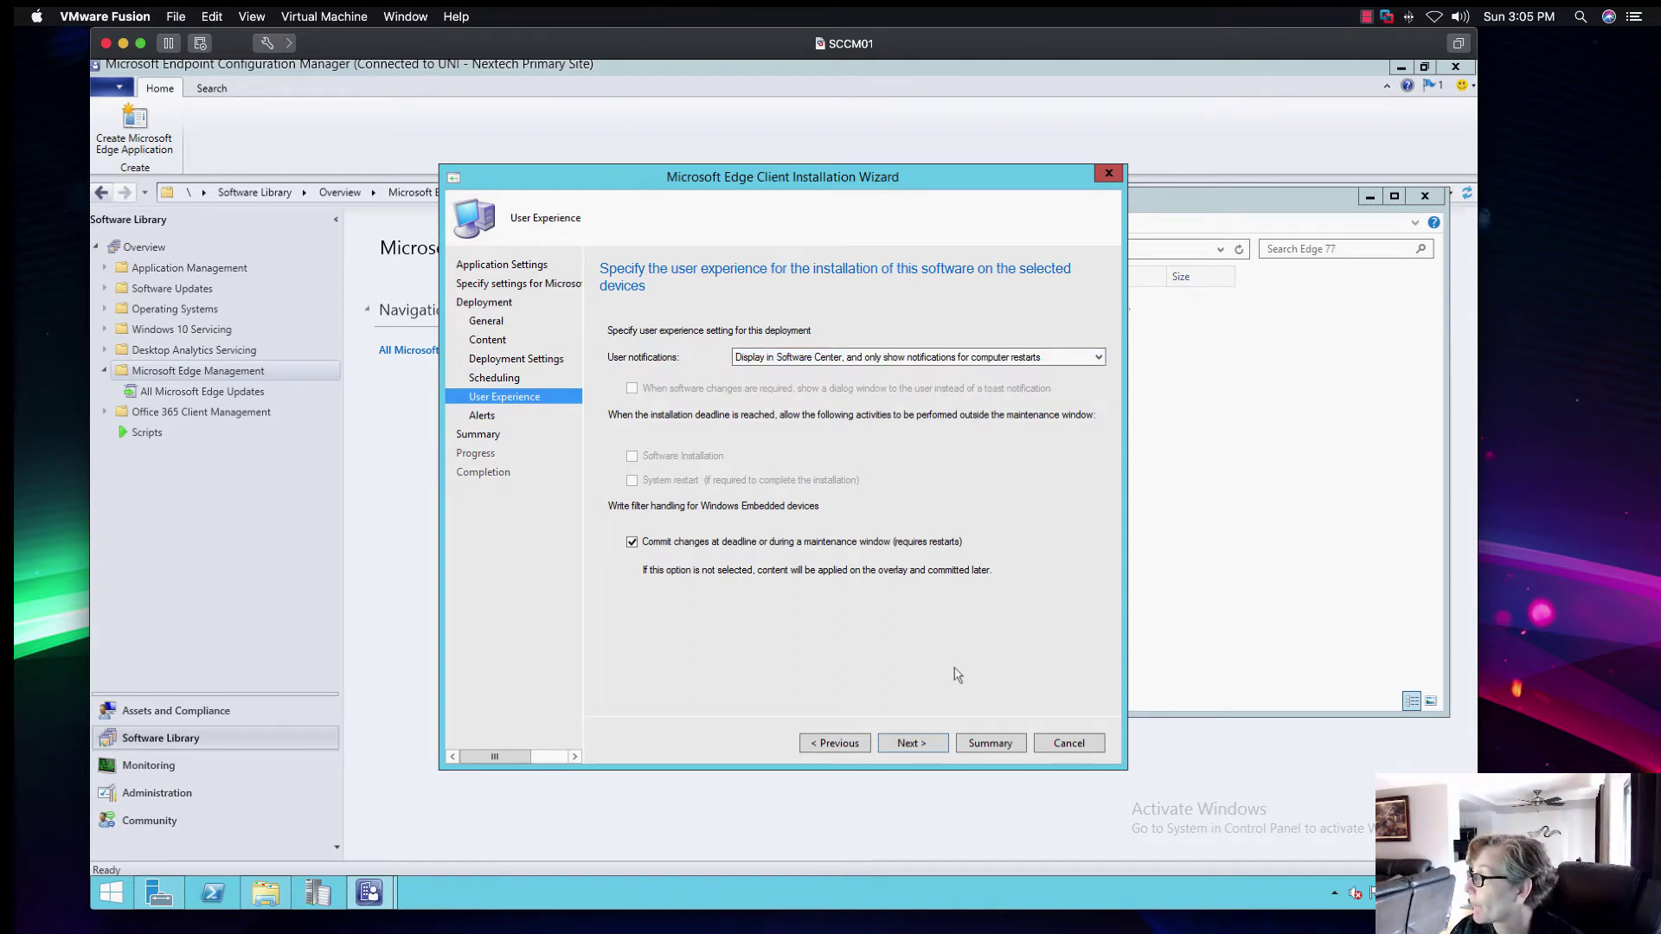
left_click(922, 740)
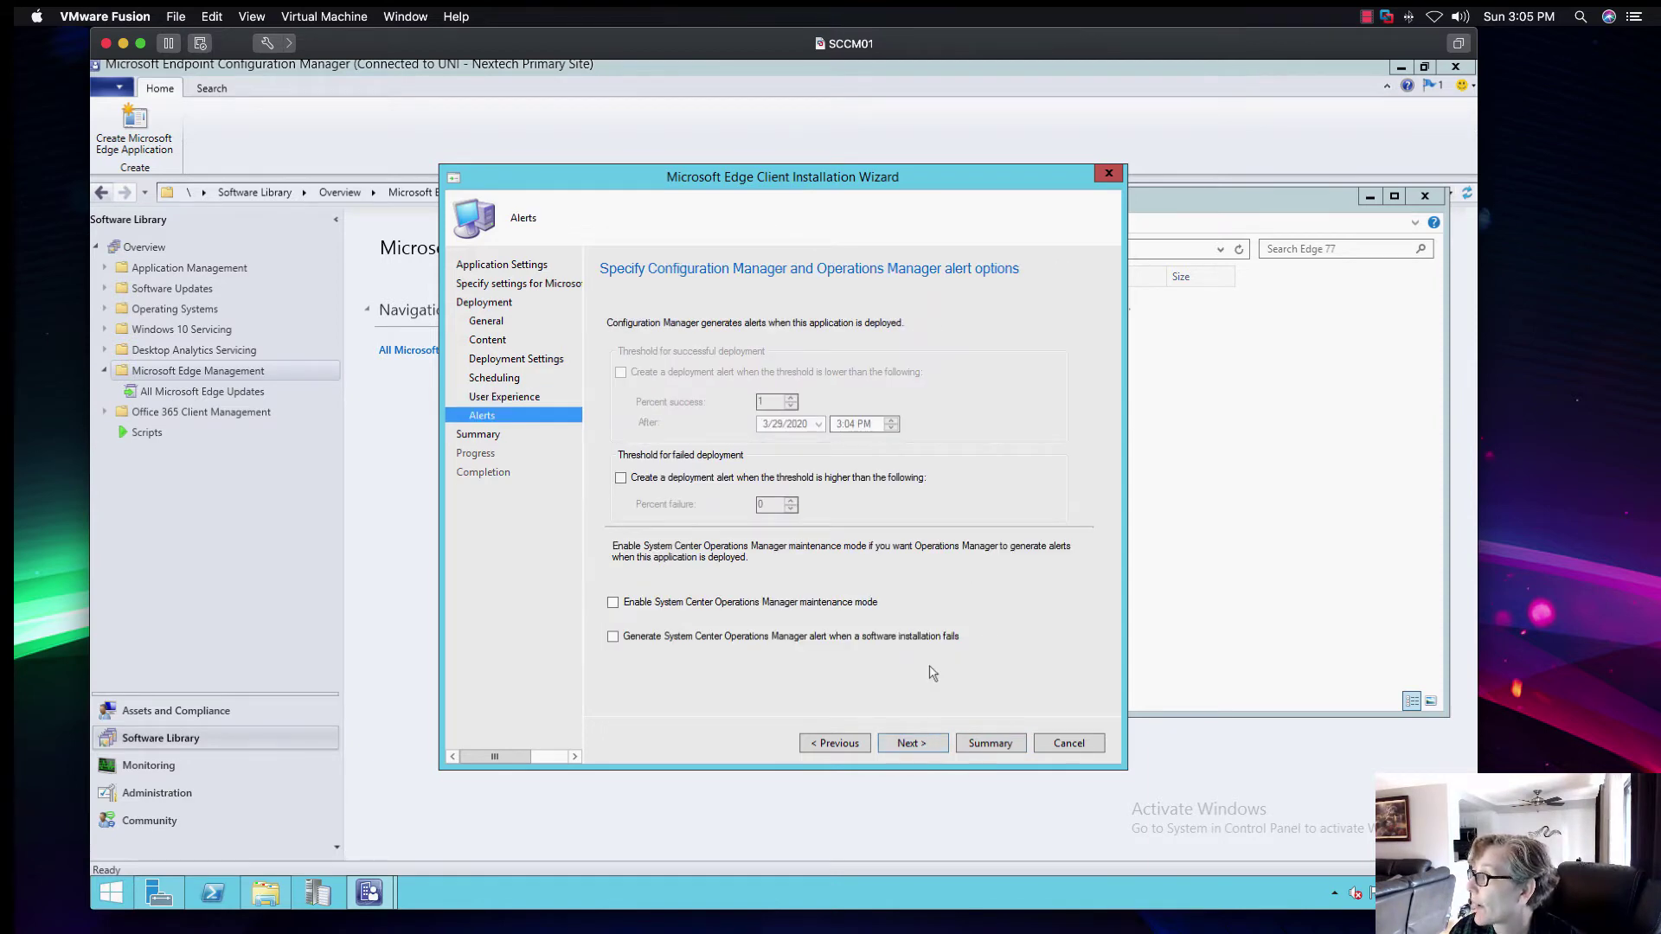
Accept the default alert options, complete the Microsoft Edge Client Installation Wizard and close it.
left_click(915, 741)
left_click(914, 741)
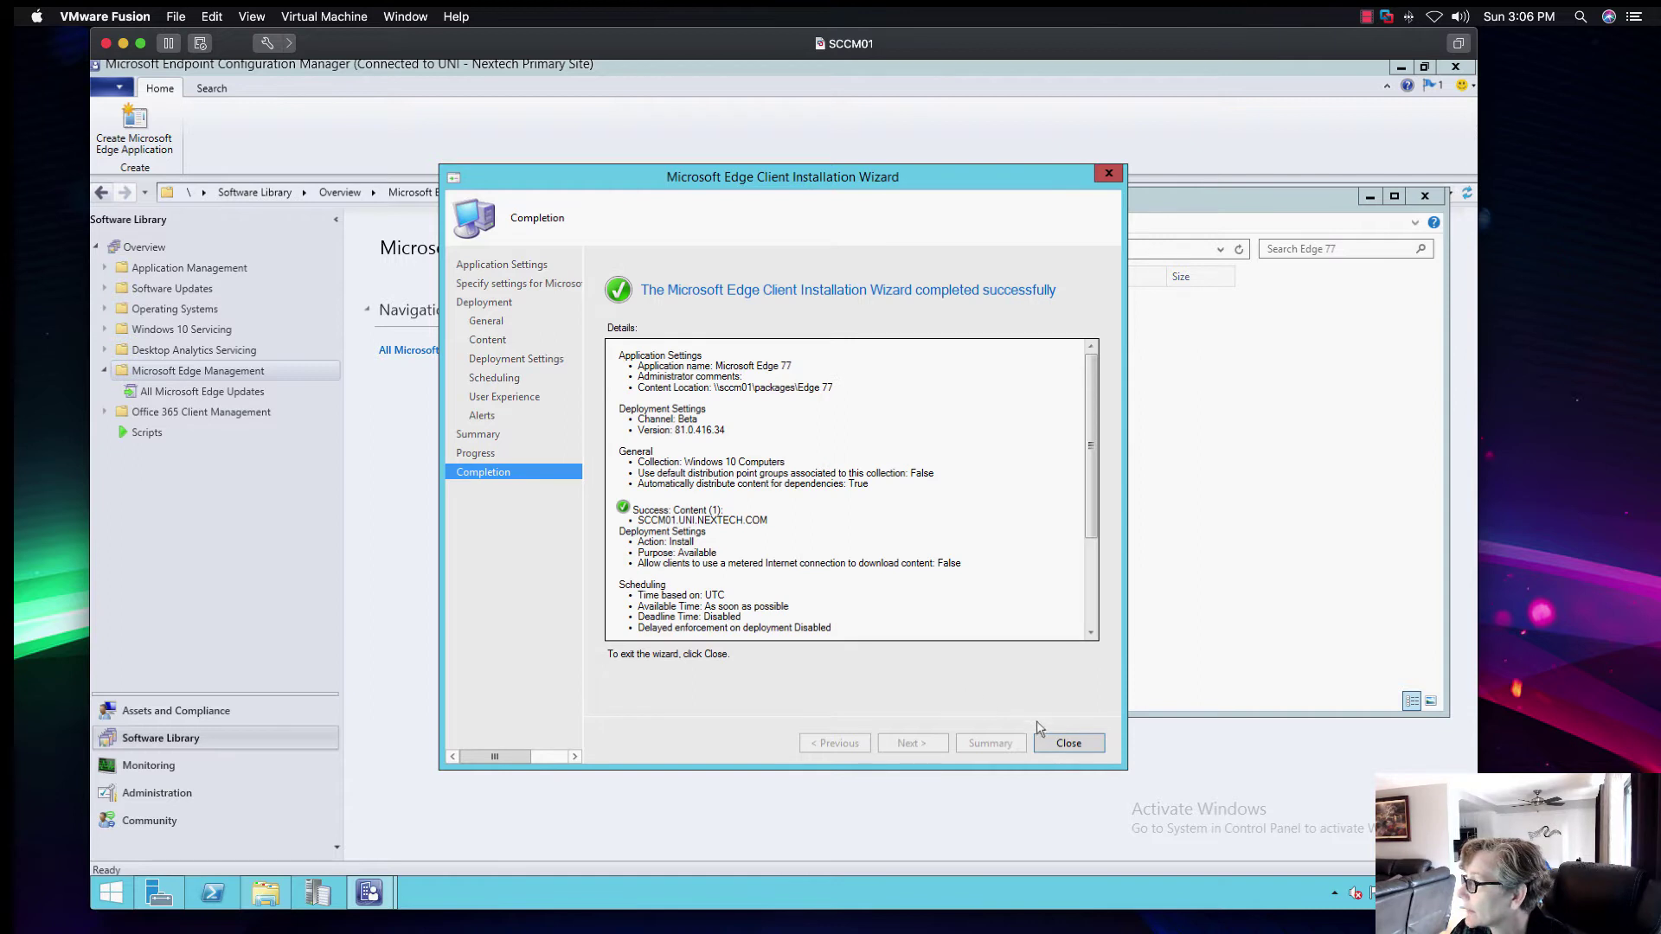
left_click(1048, 741)
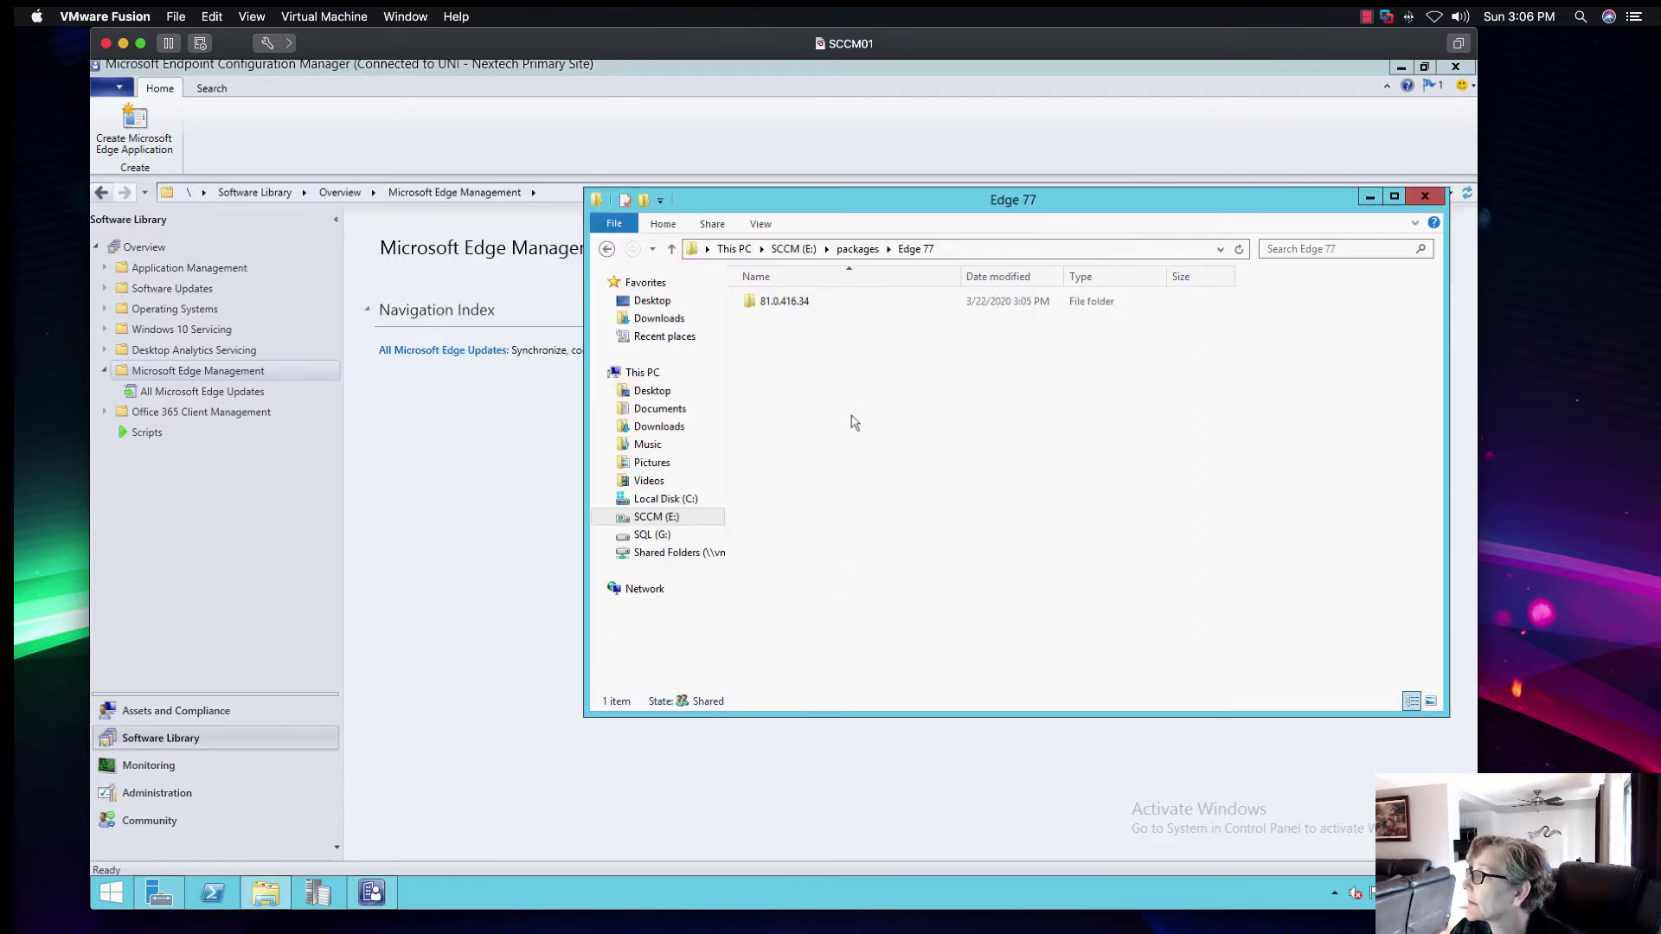
Inspect the X86 and X64 installer folders inside the 81.0.416.34 package folder and close File Explorer.
double_click(789, 297)
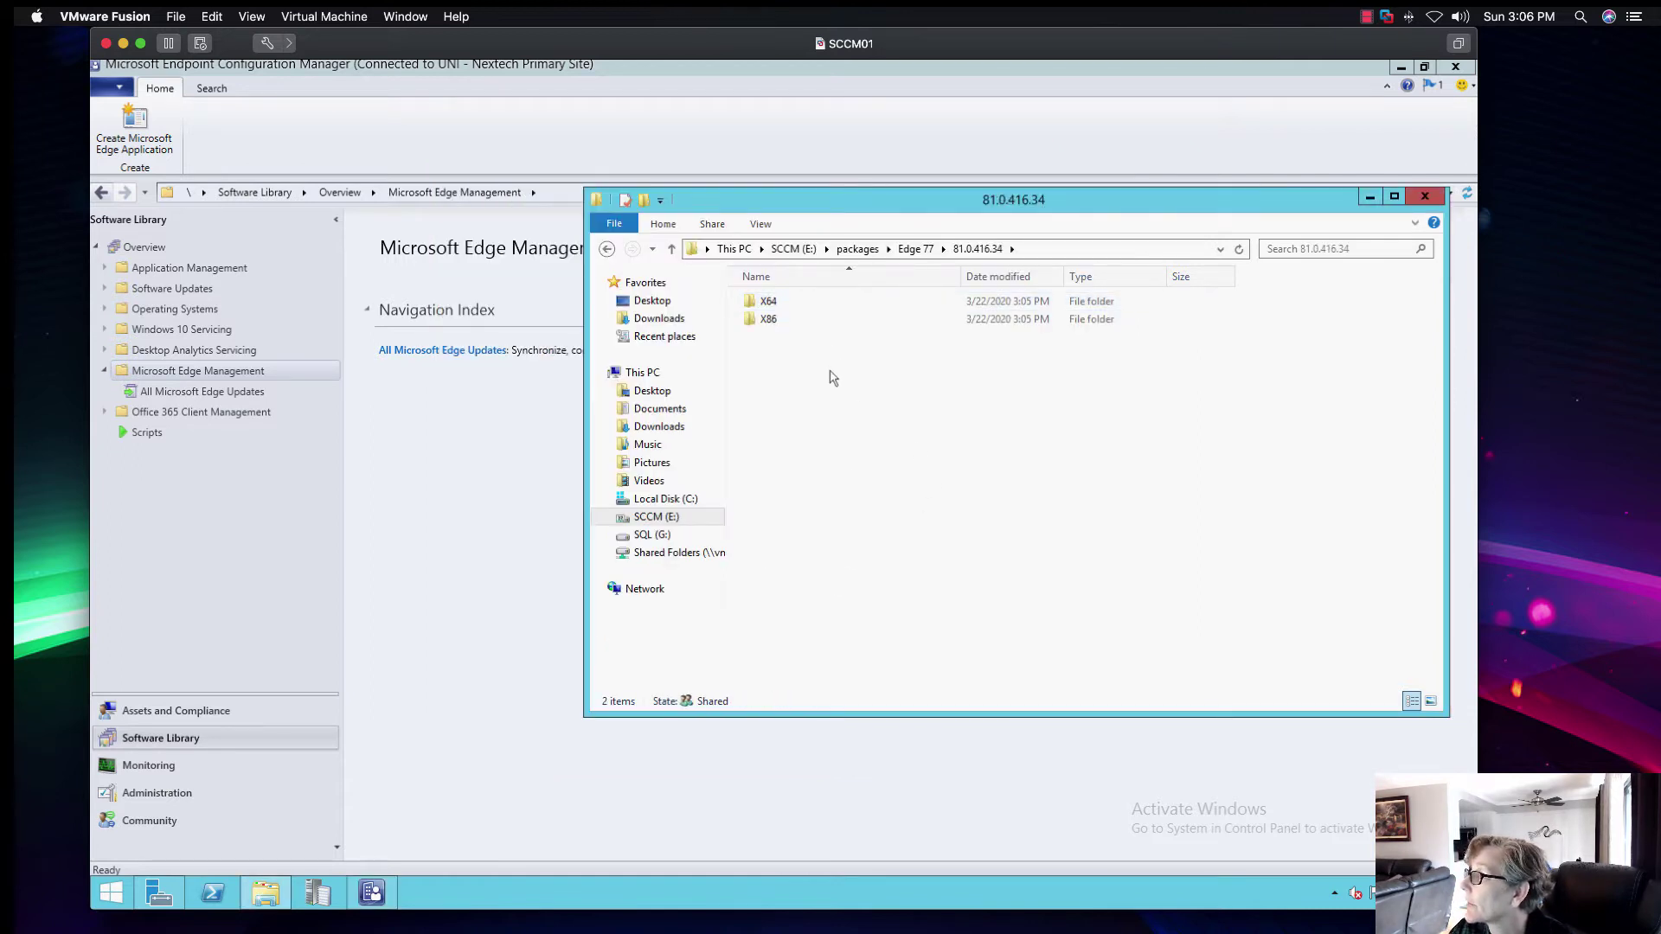
double_click(767, 318)
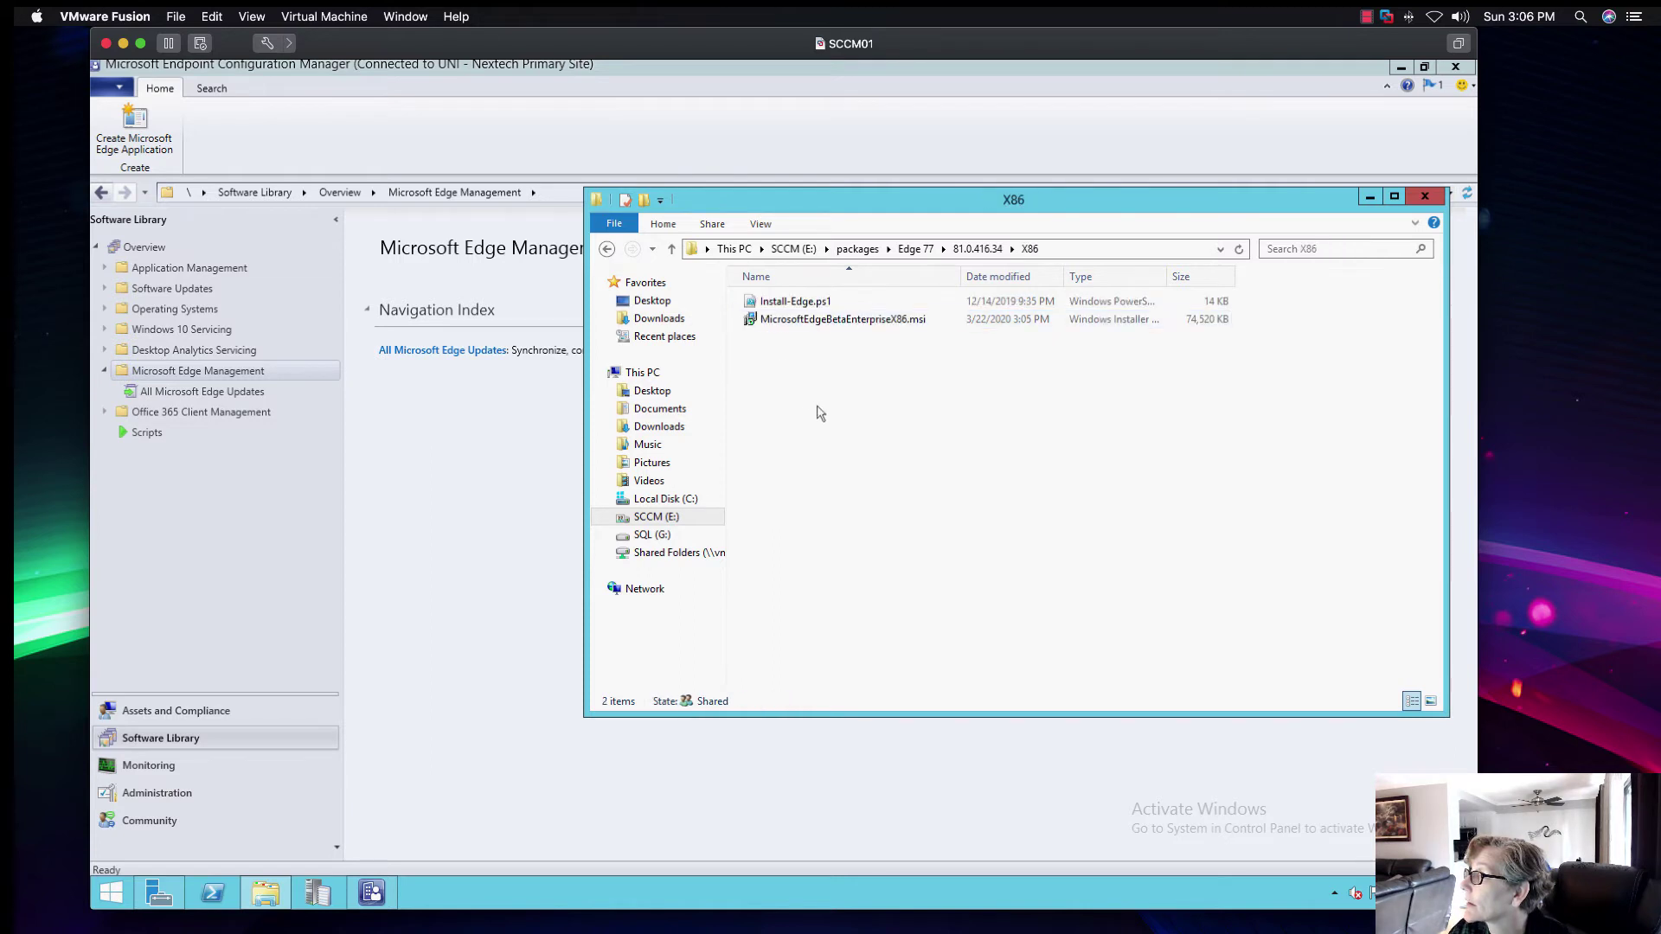
left_click(606, 249)
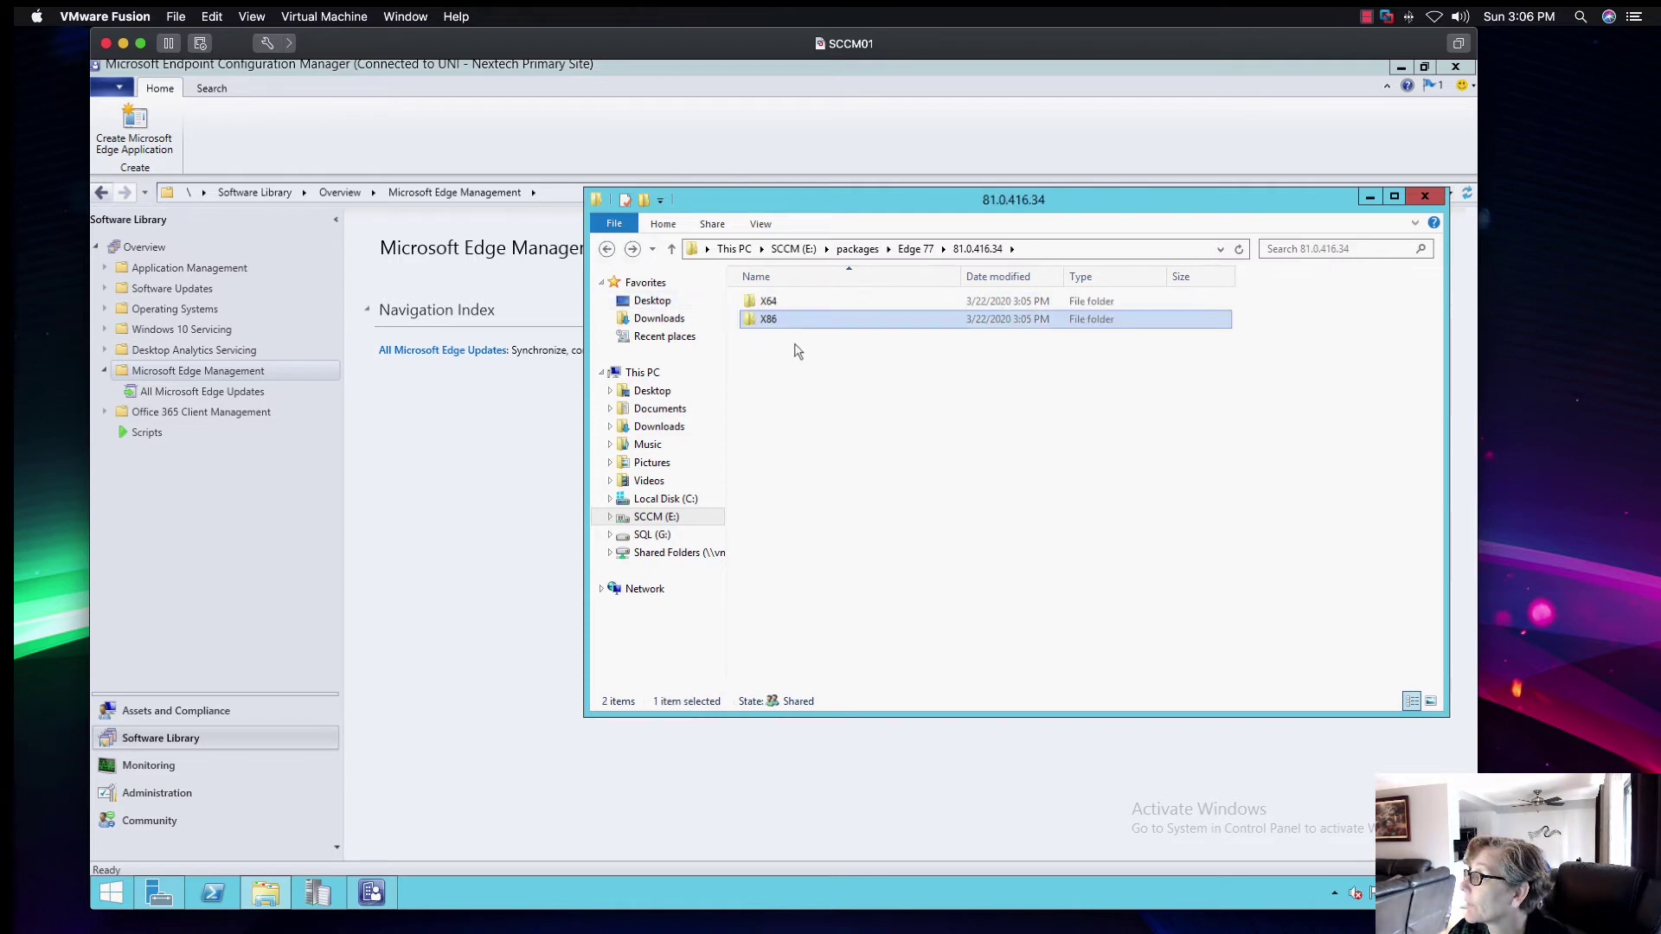
double_click(770, 300)
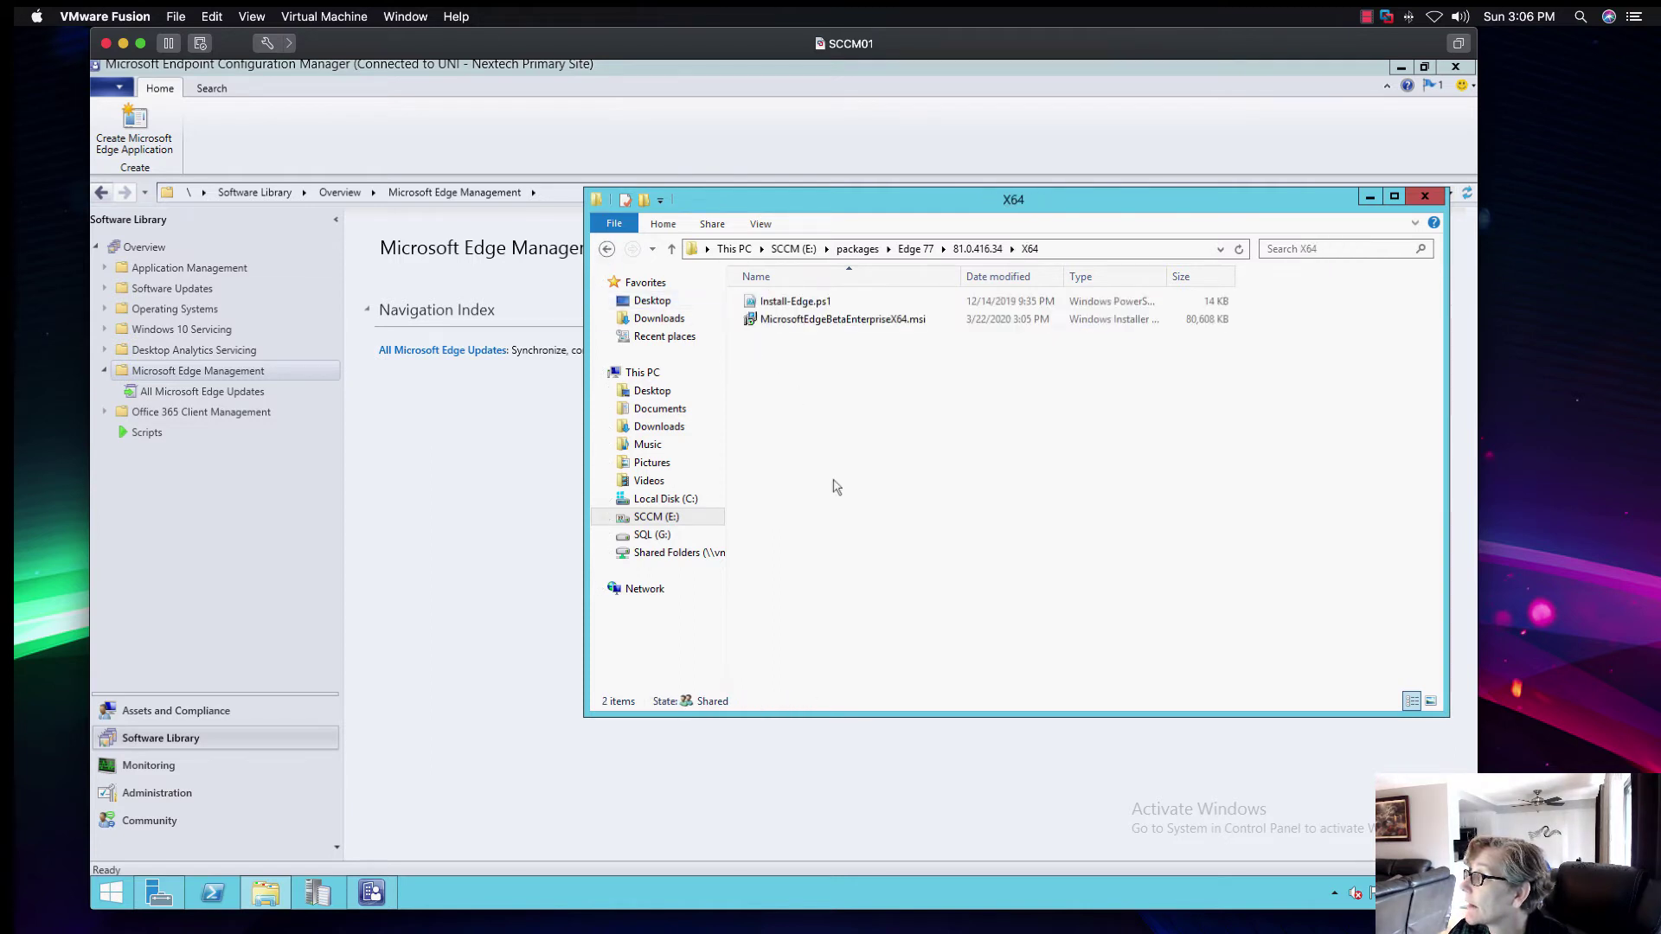
left_click(606, 249)
left_click(1424, 196)
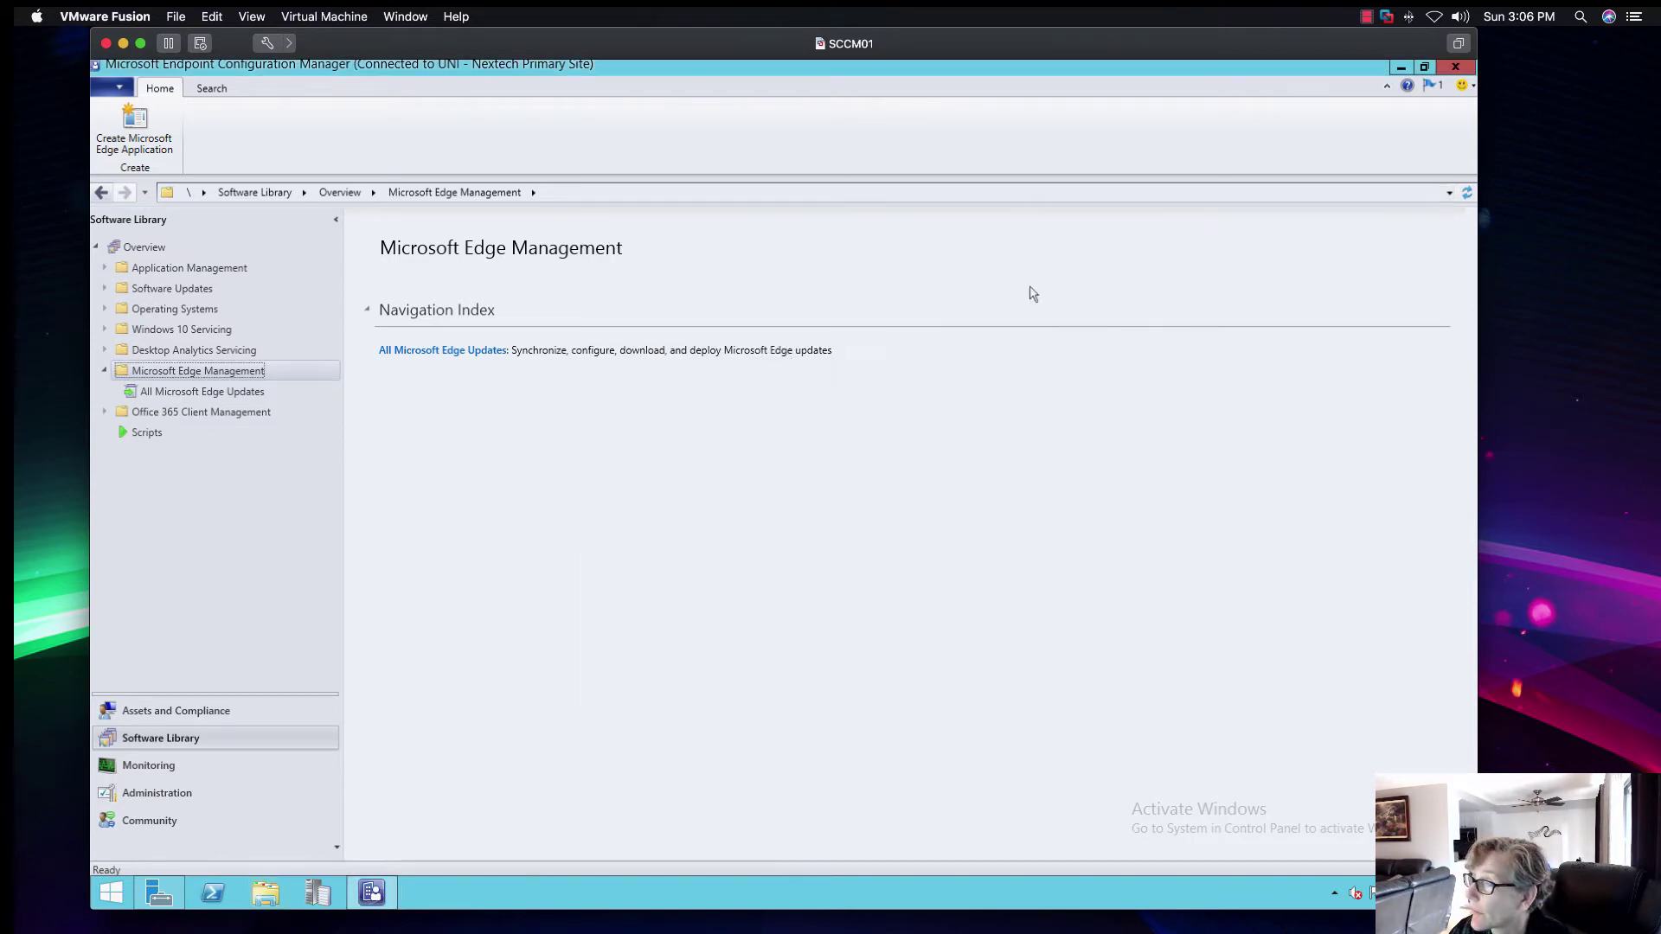
Search the Content Status node under Monitoring's Distribution Status for "edge" to check the application's distribution.
left_click(223, 765)
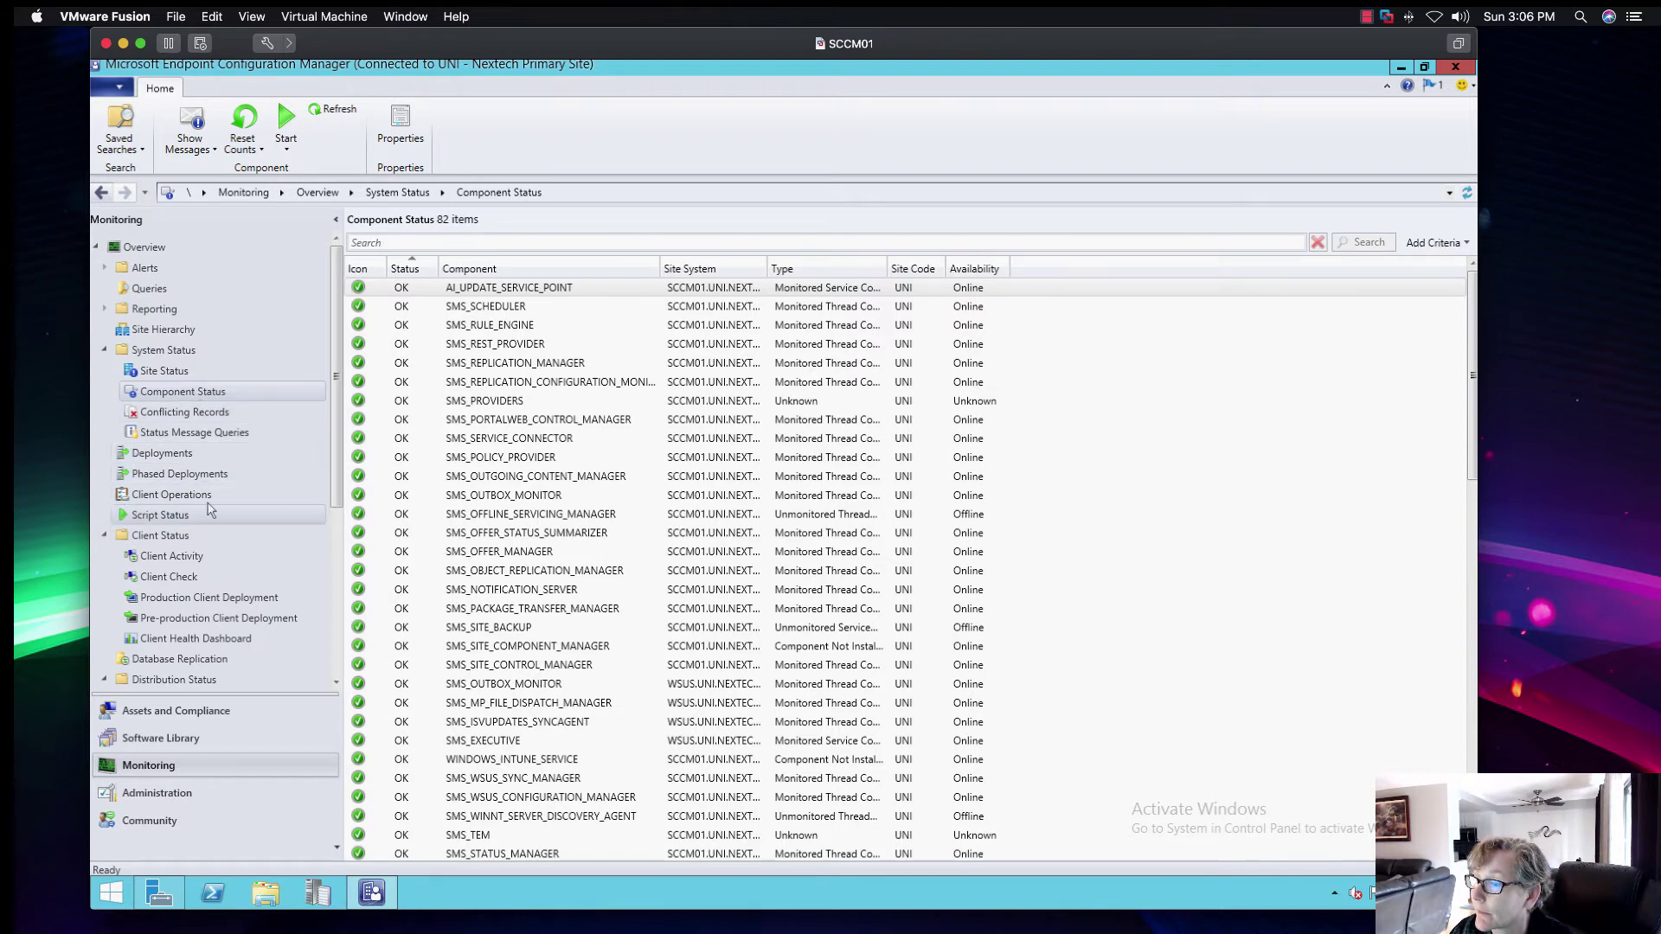
scroll(265, 508, "down", 3)
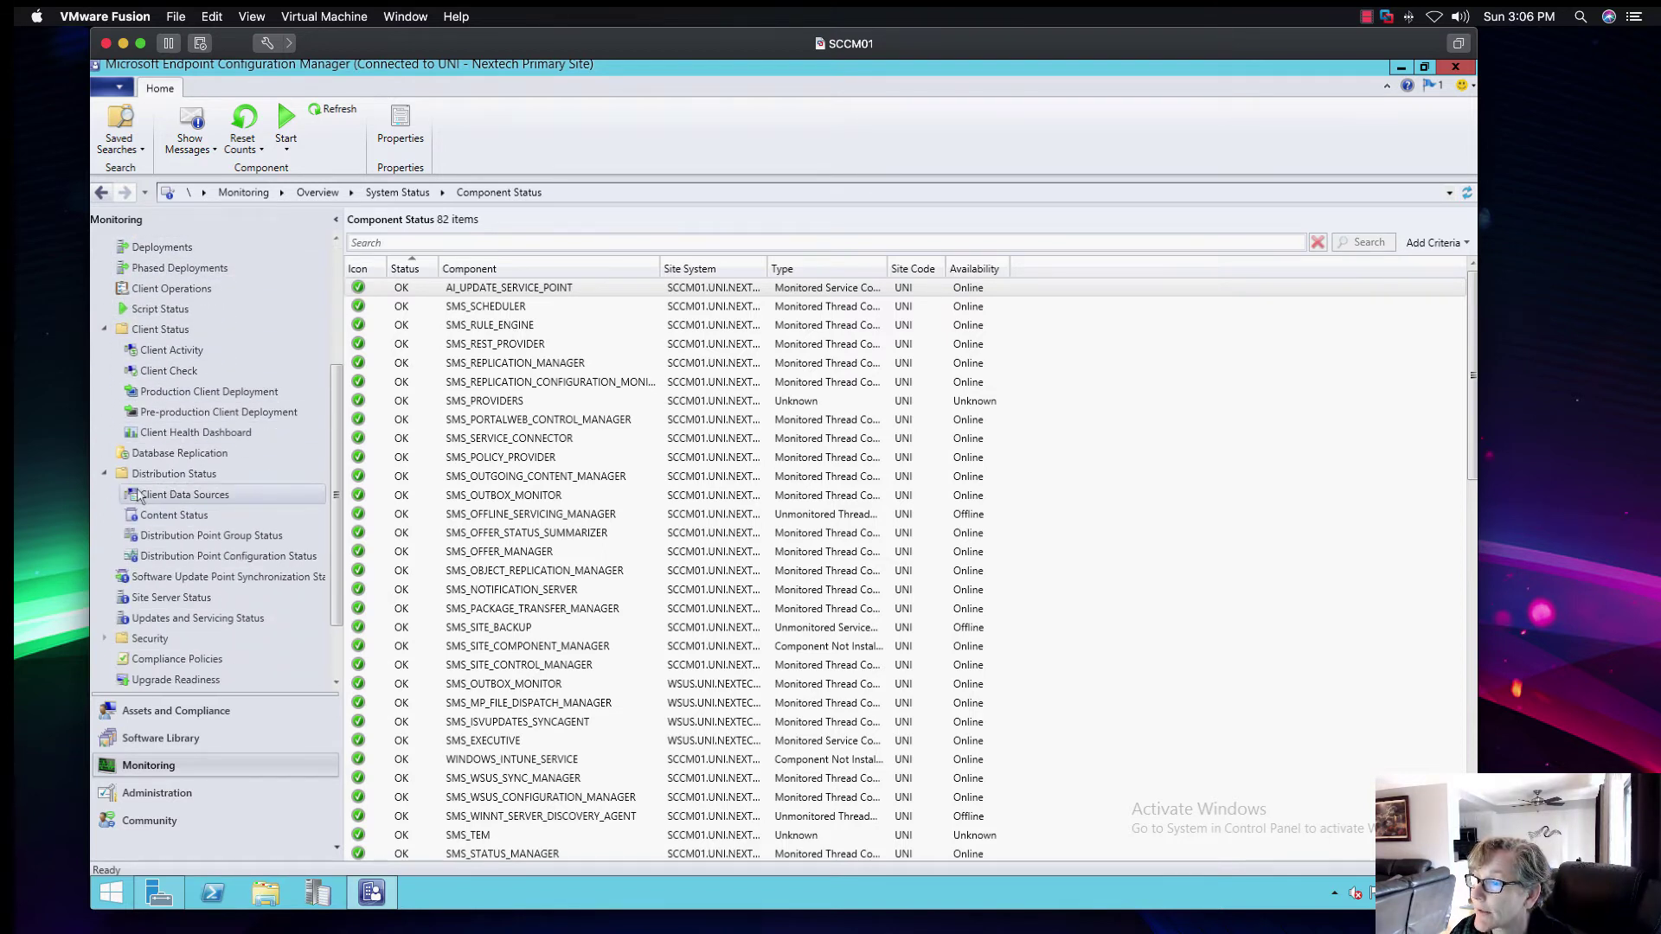
left_click(173, 515)
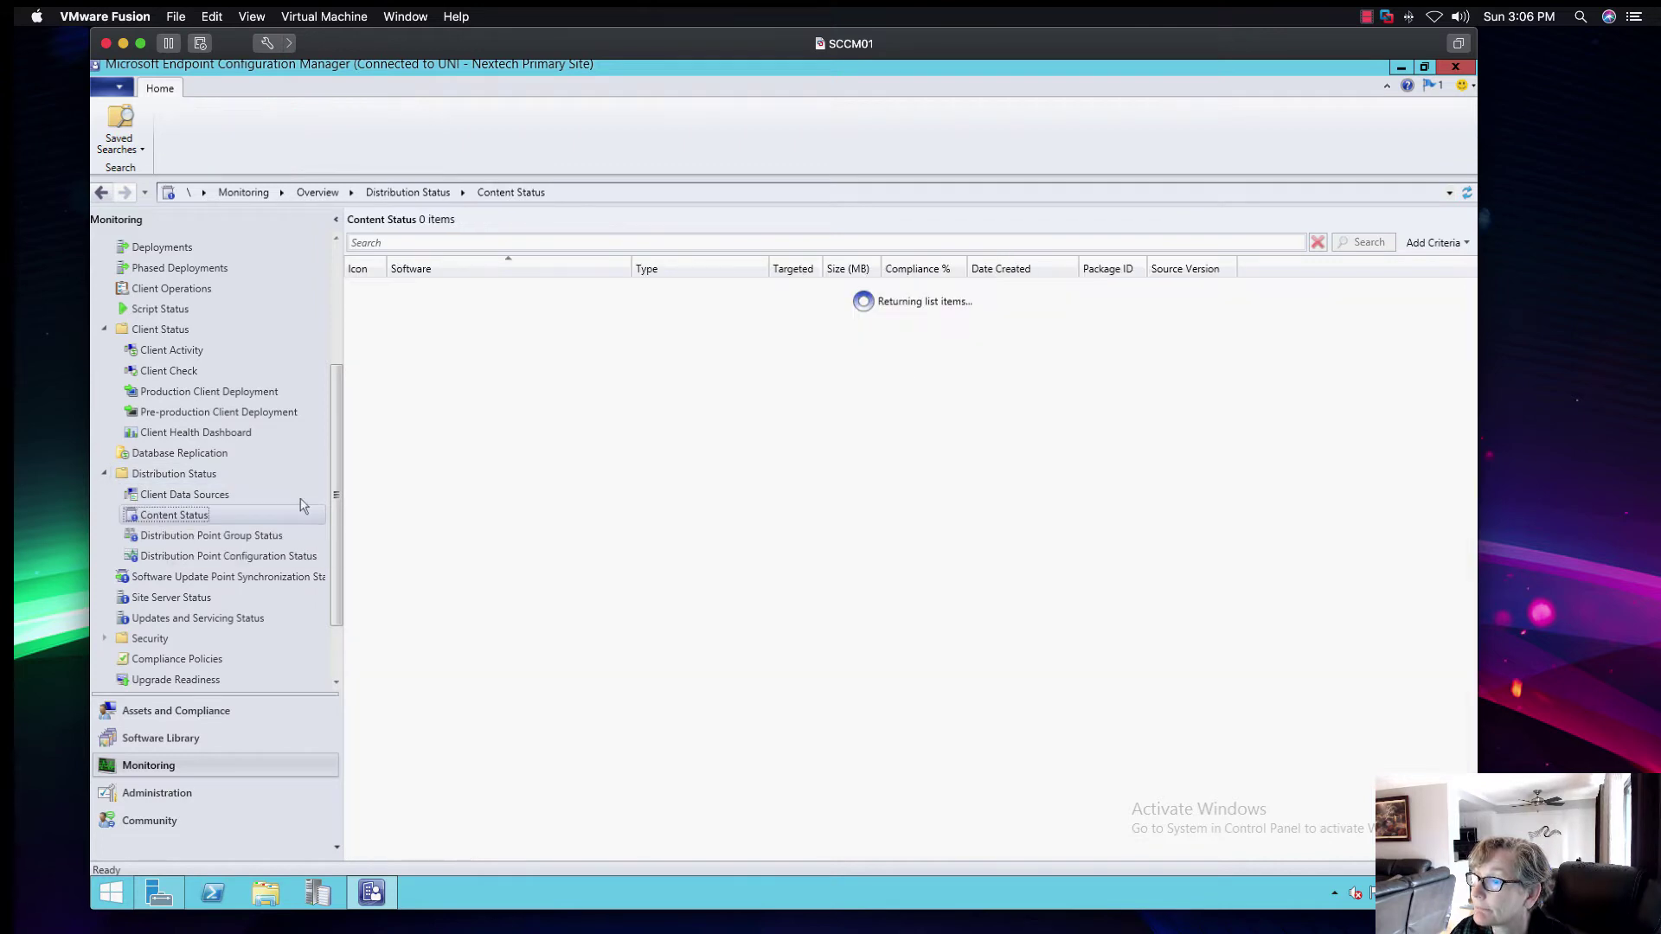
left_click(439, 243)
type("edge")
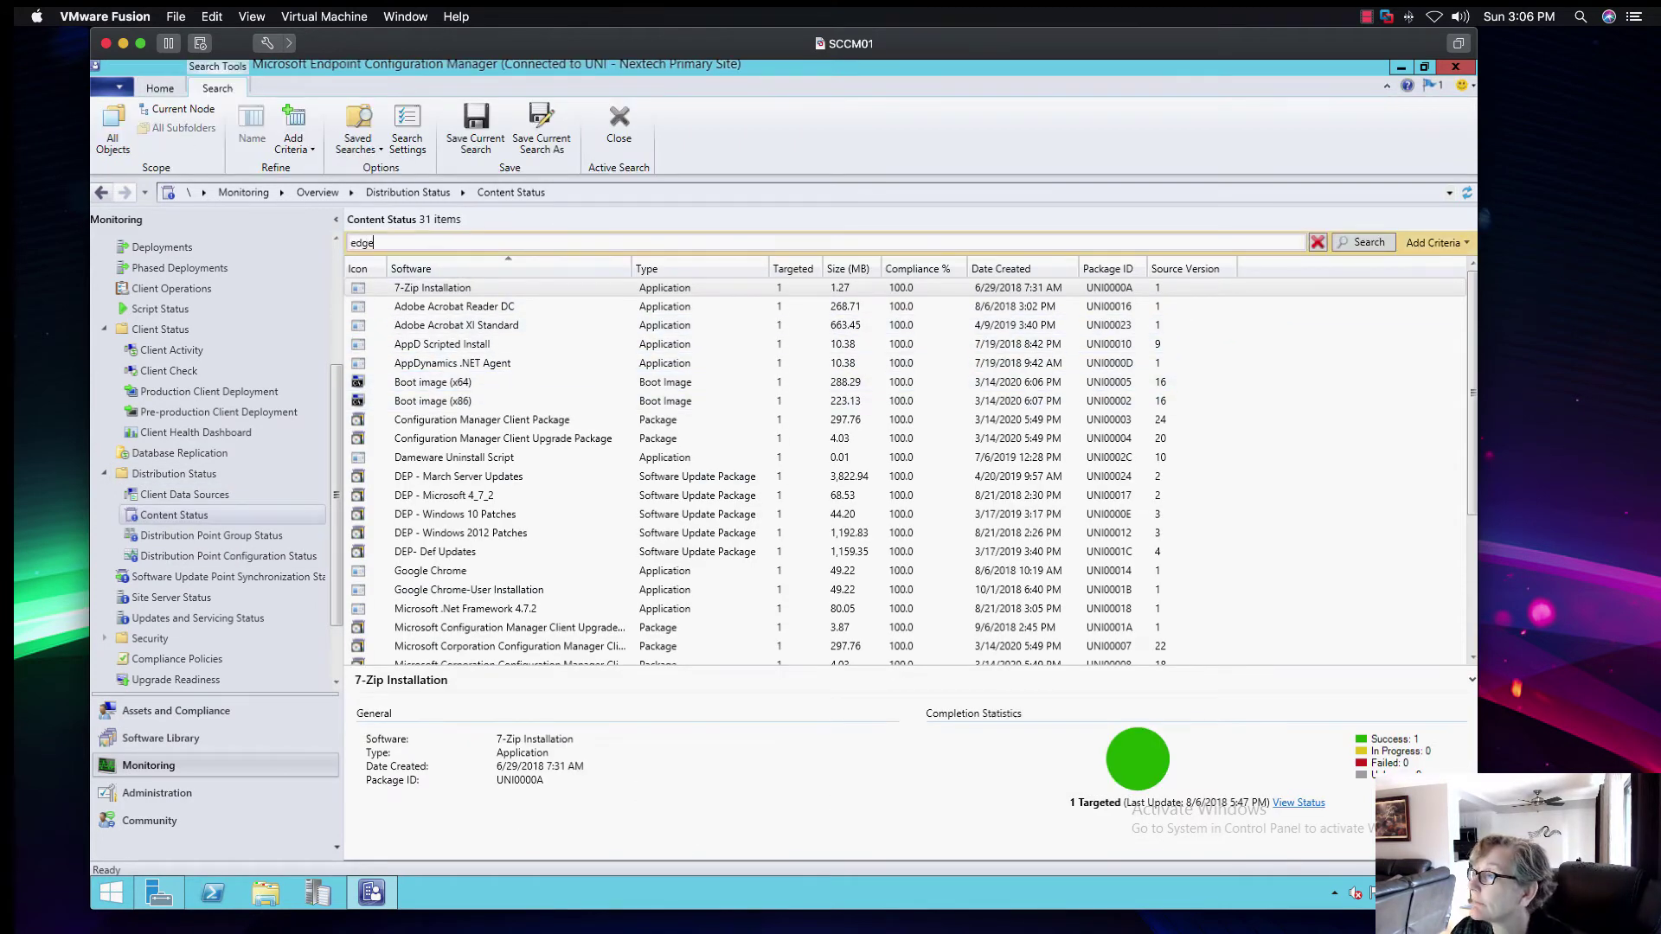
left_click(1365, 242)
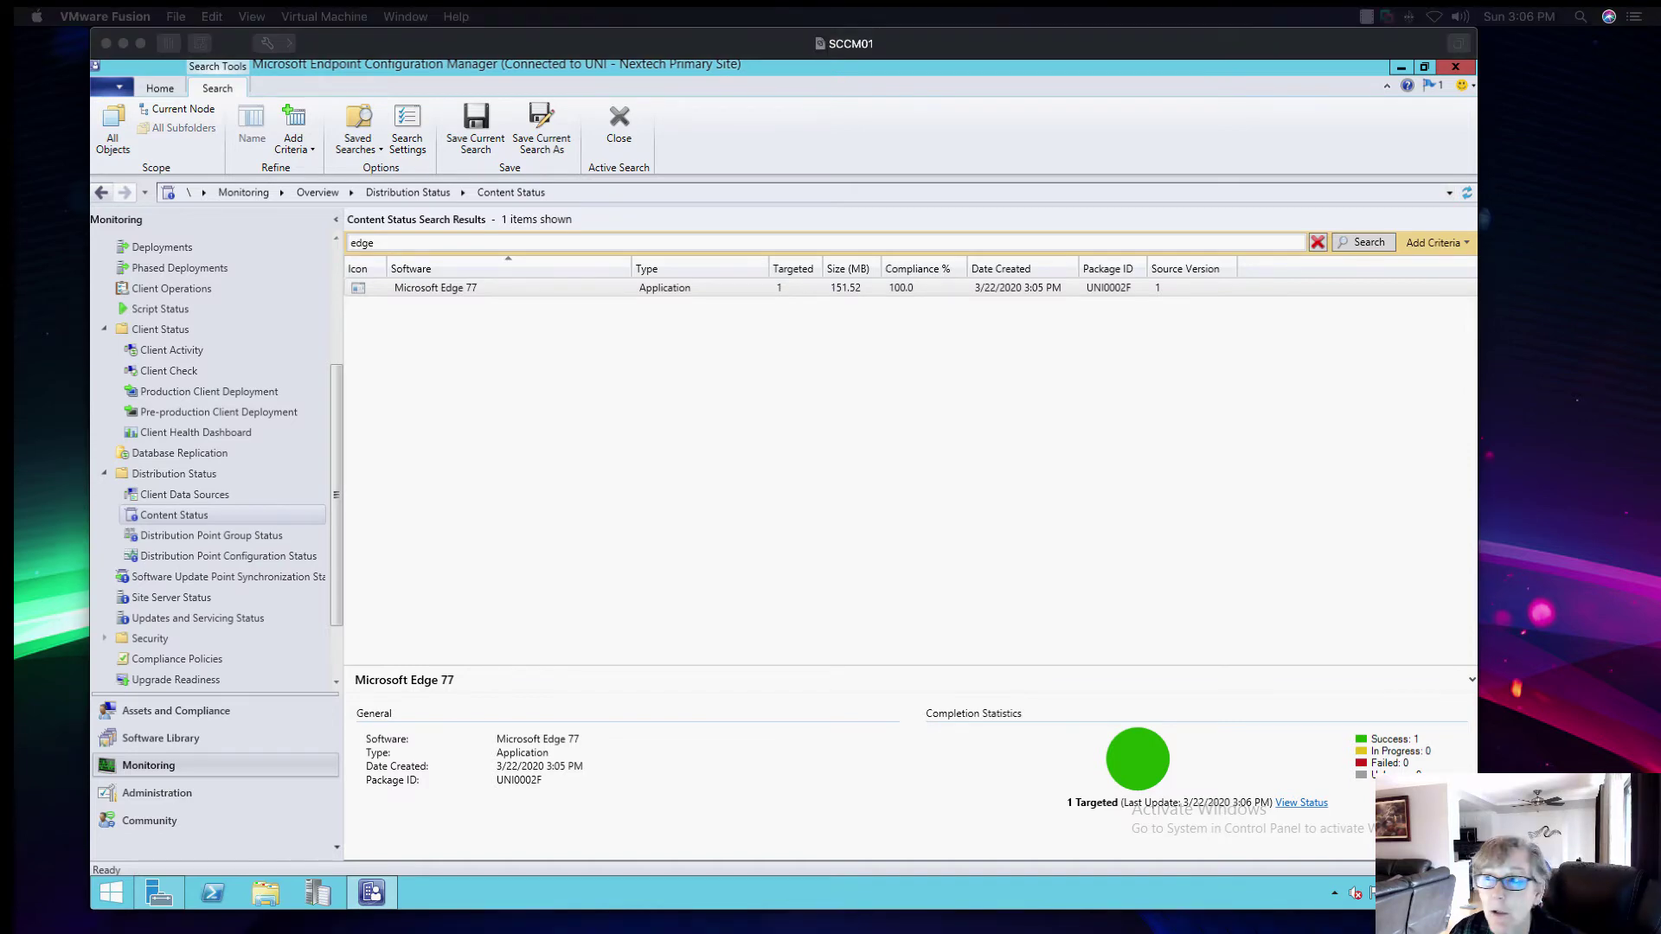
Switch to the Windows 10 x64 virtual machine and open the Configuration Manager properties from Control Panel.
left_click_drag(0, 140, 733, 58)
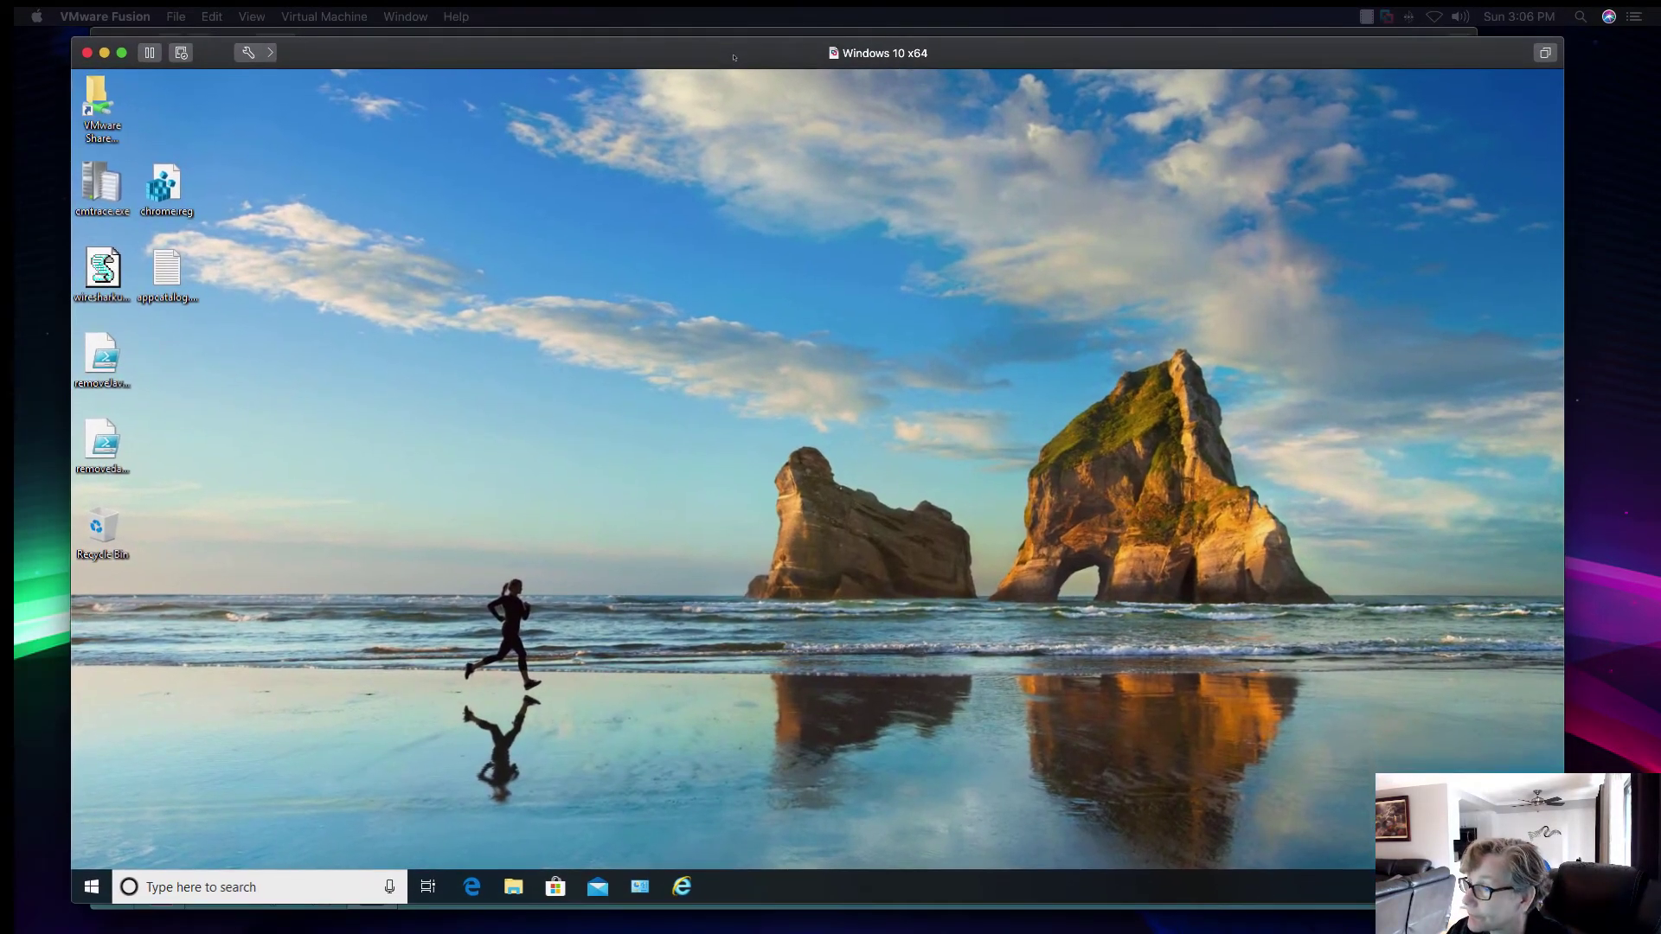
left_click(91, 887)
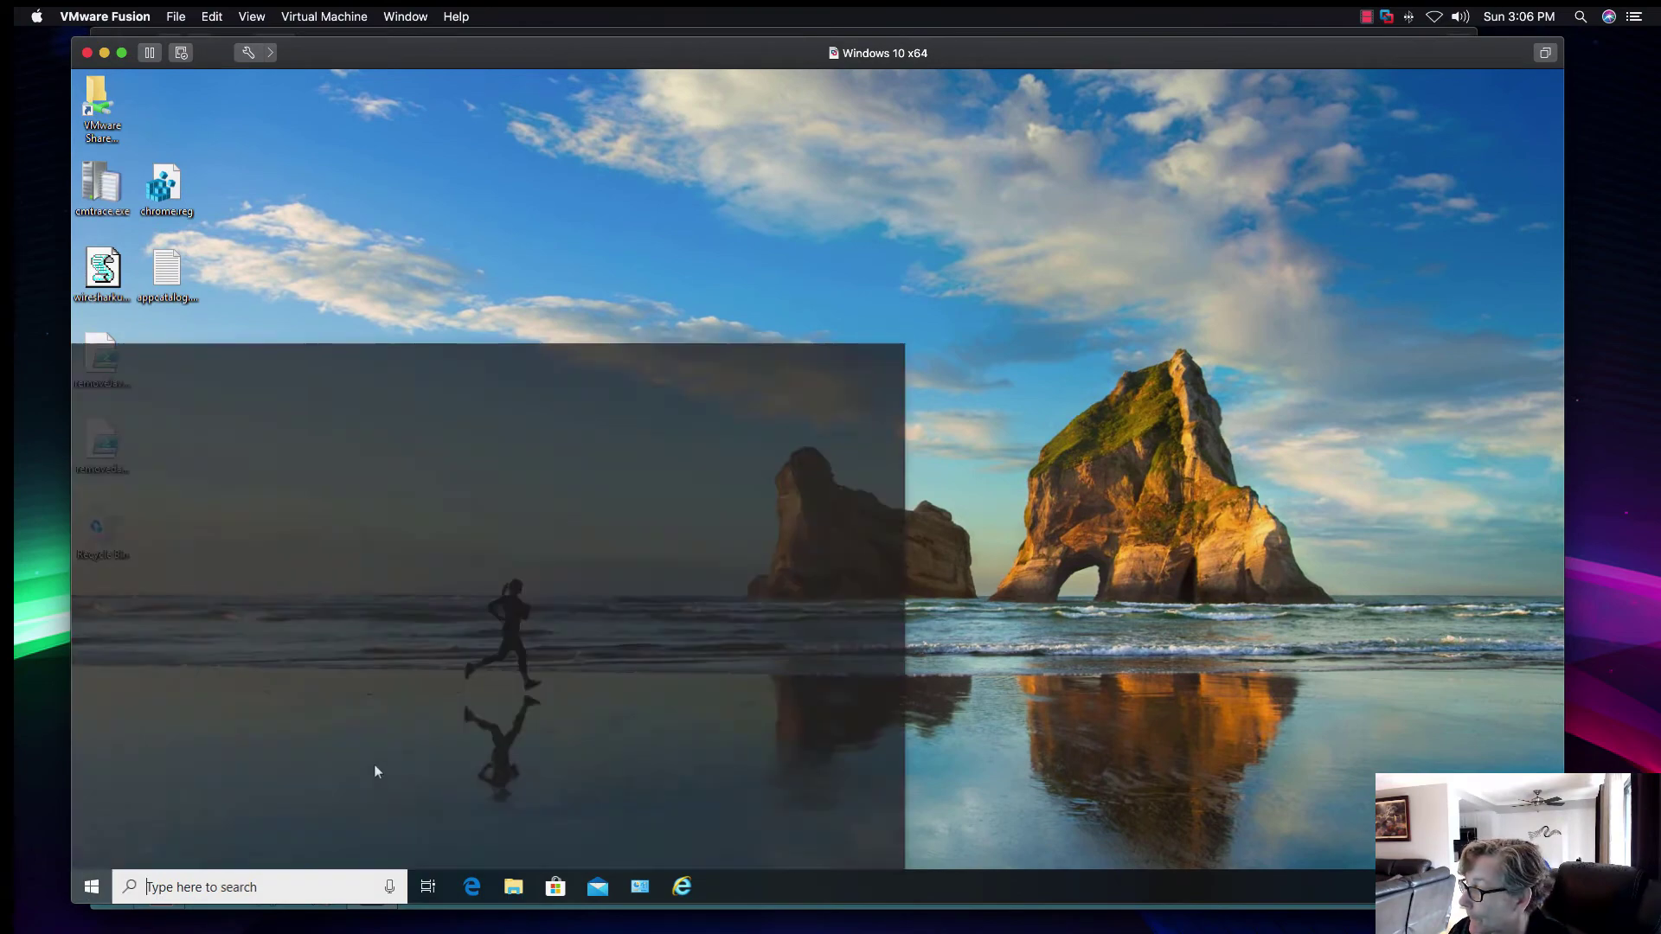
left_click(653, 450)
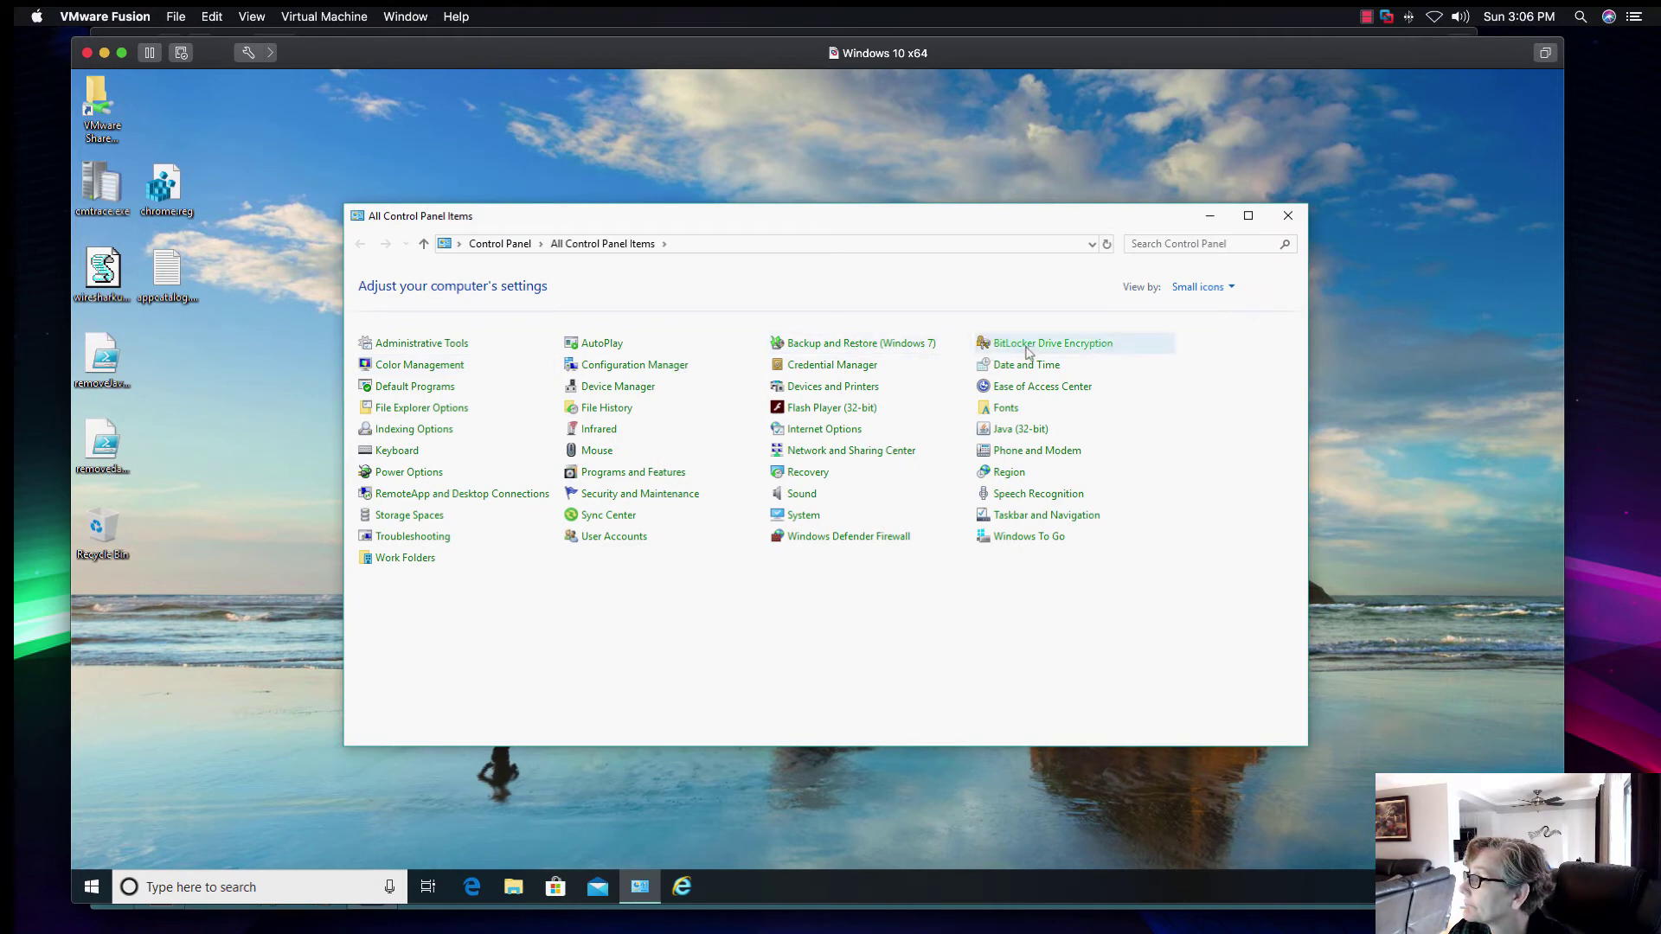
left_click(660, 364)
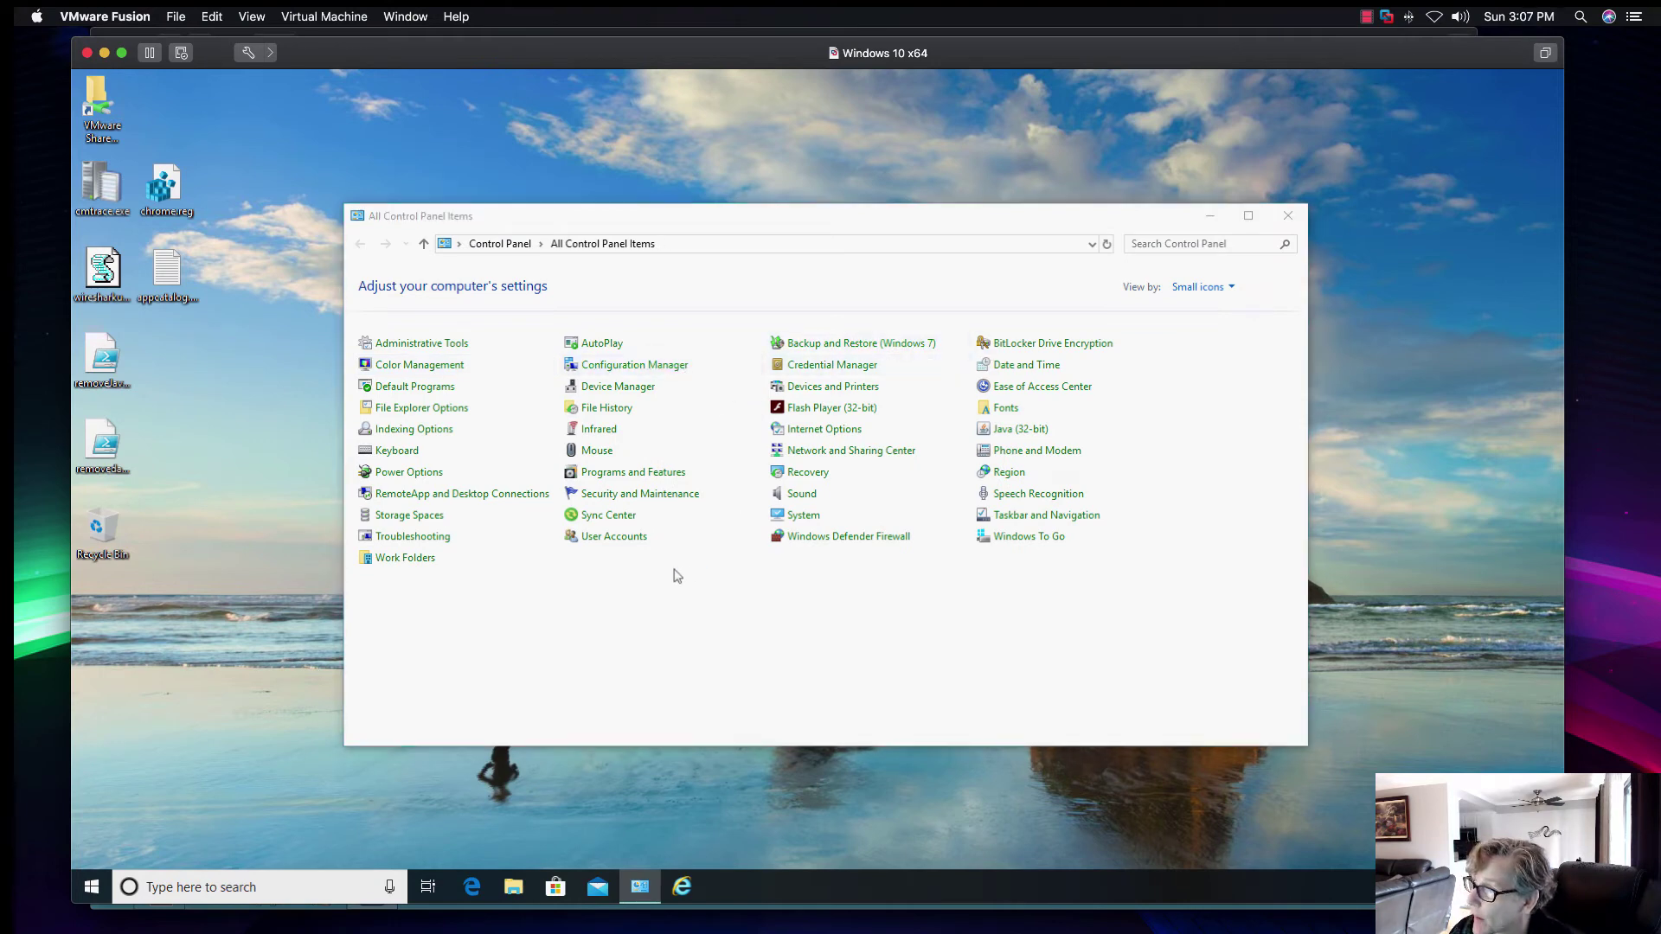
Run the Machine Policy Retrieval & Evaluation Cycle client action and select the Application Deployment Evaluation Cycle.
left_click(386, 216)
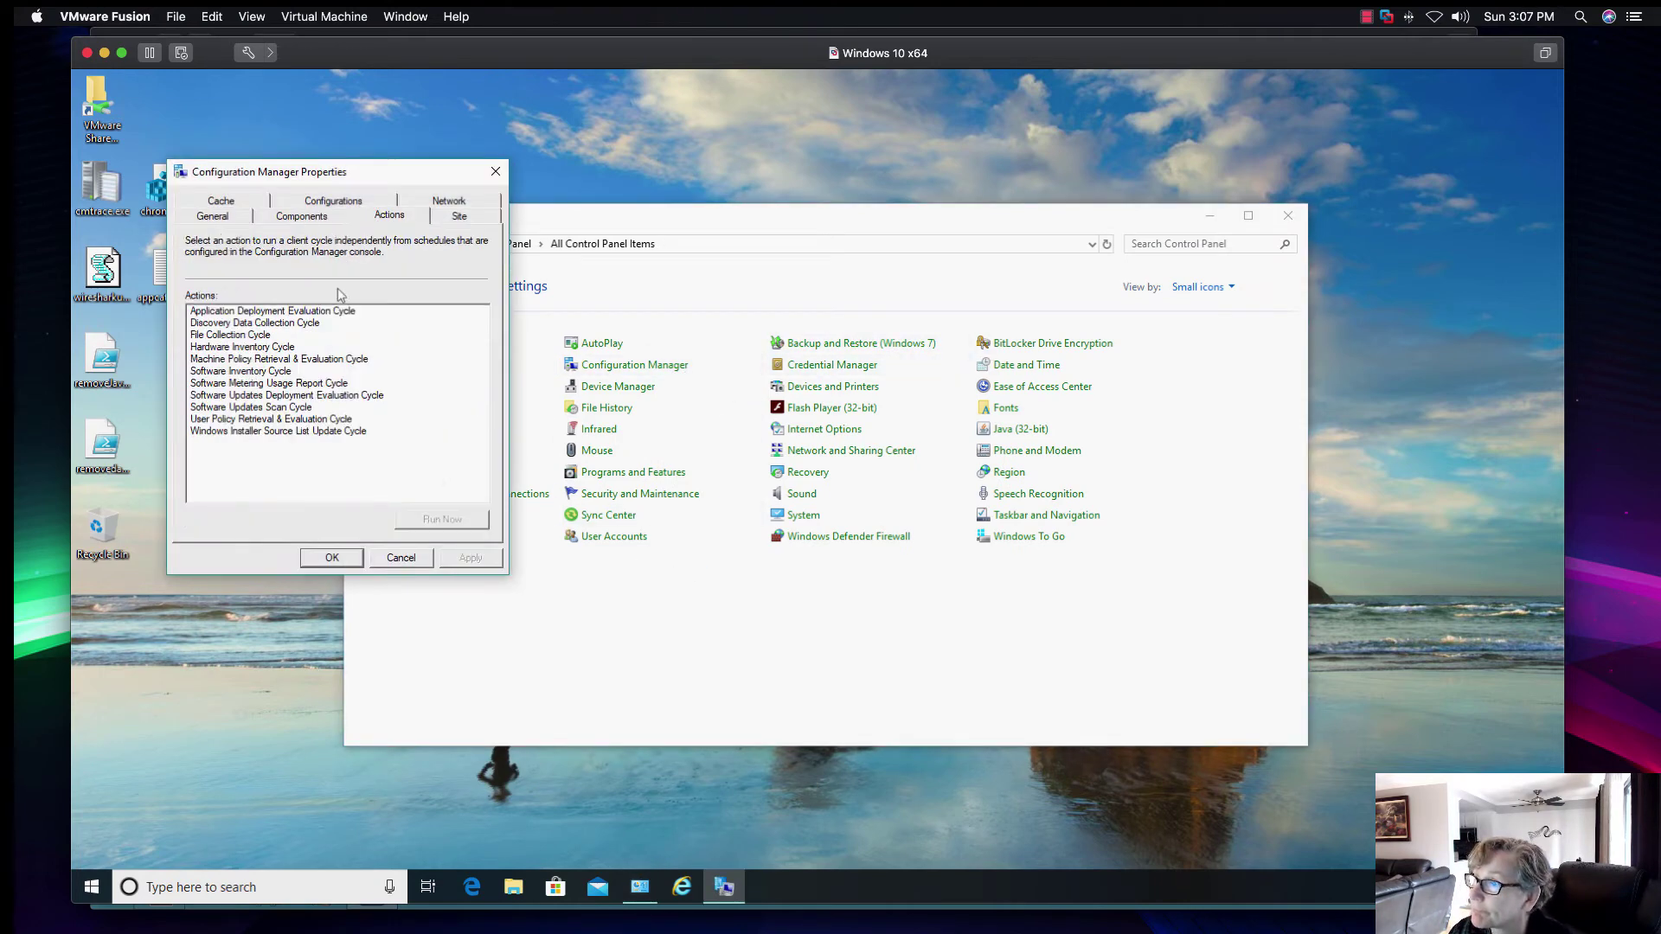
left_click(282, 358)
left_click(434, 519)
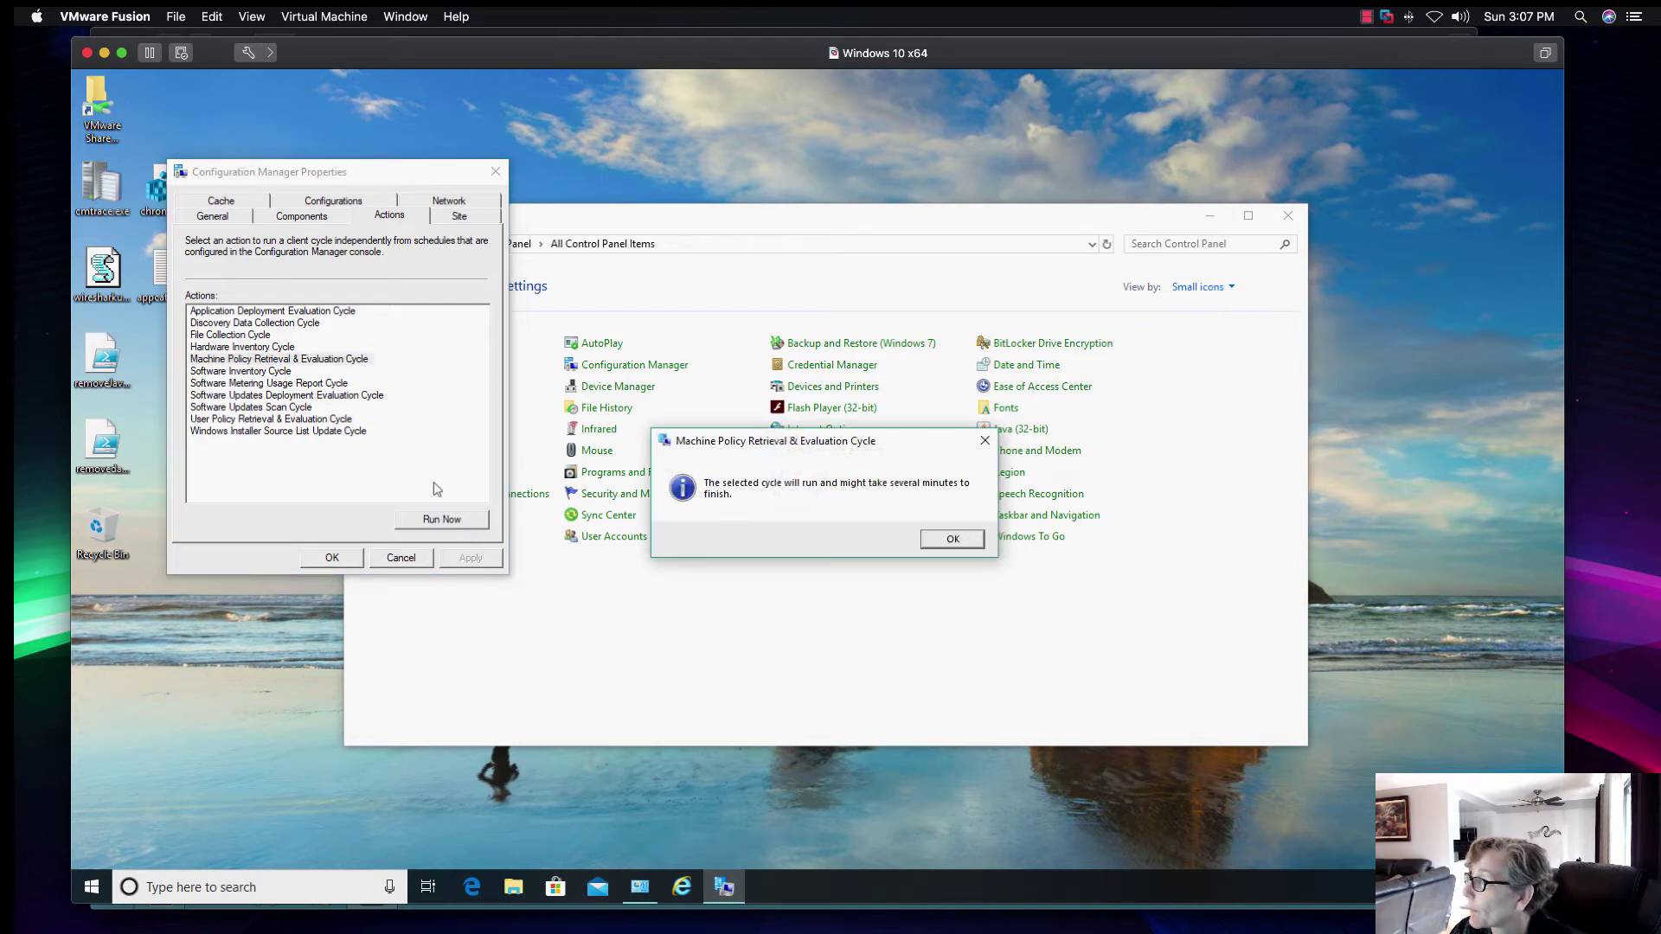
left_click(951, 539)
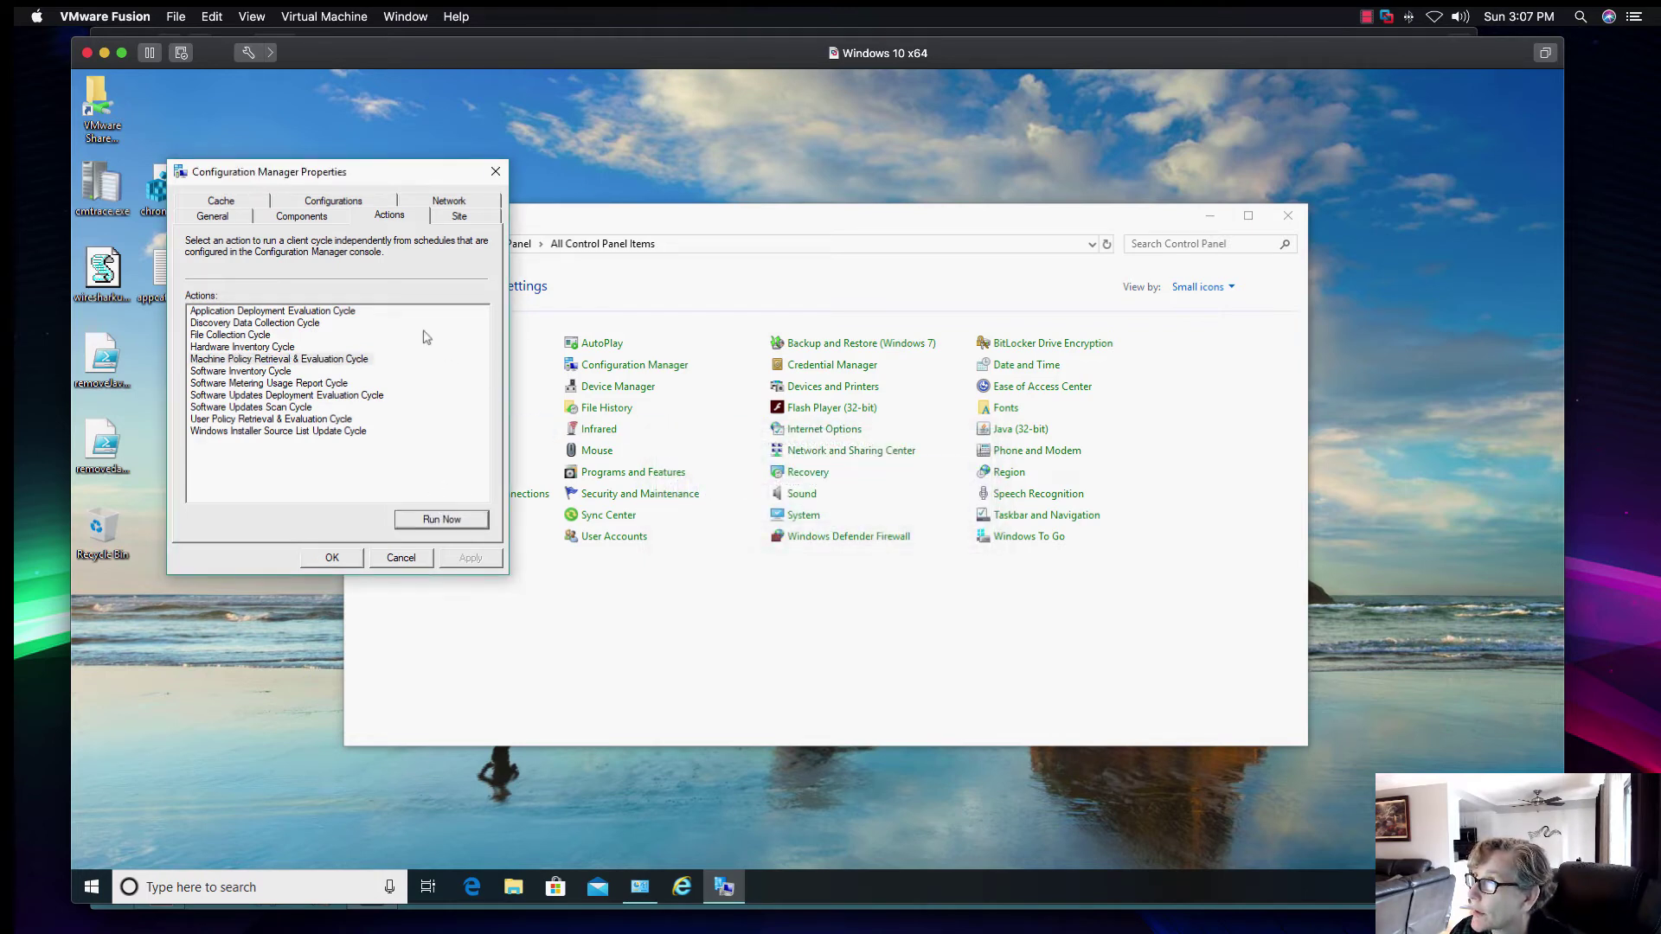
left_click(342, 313)
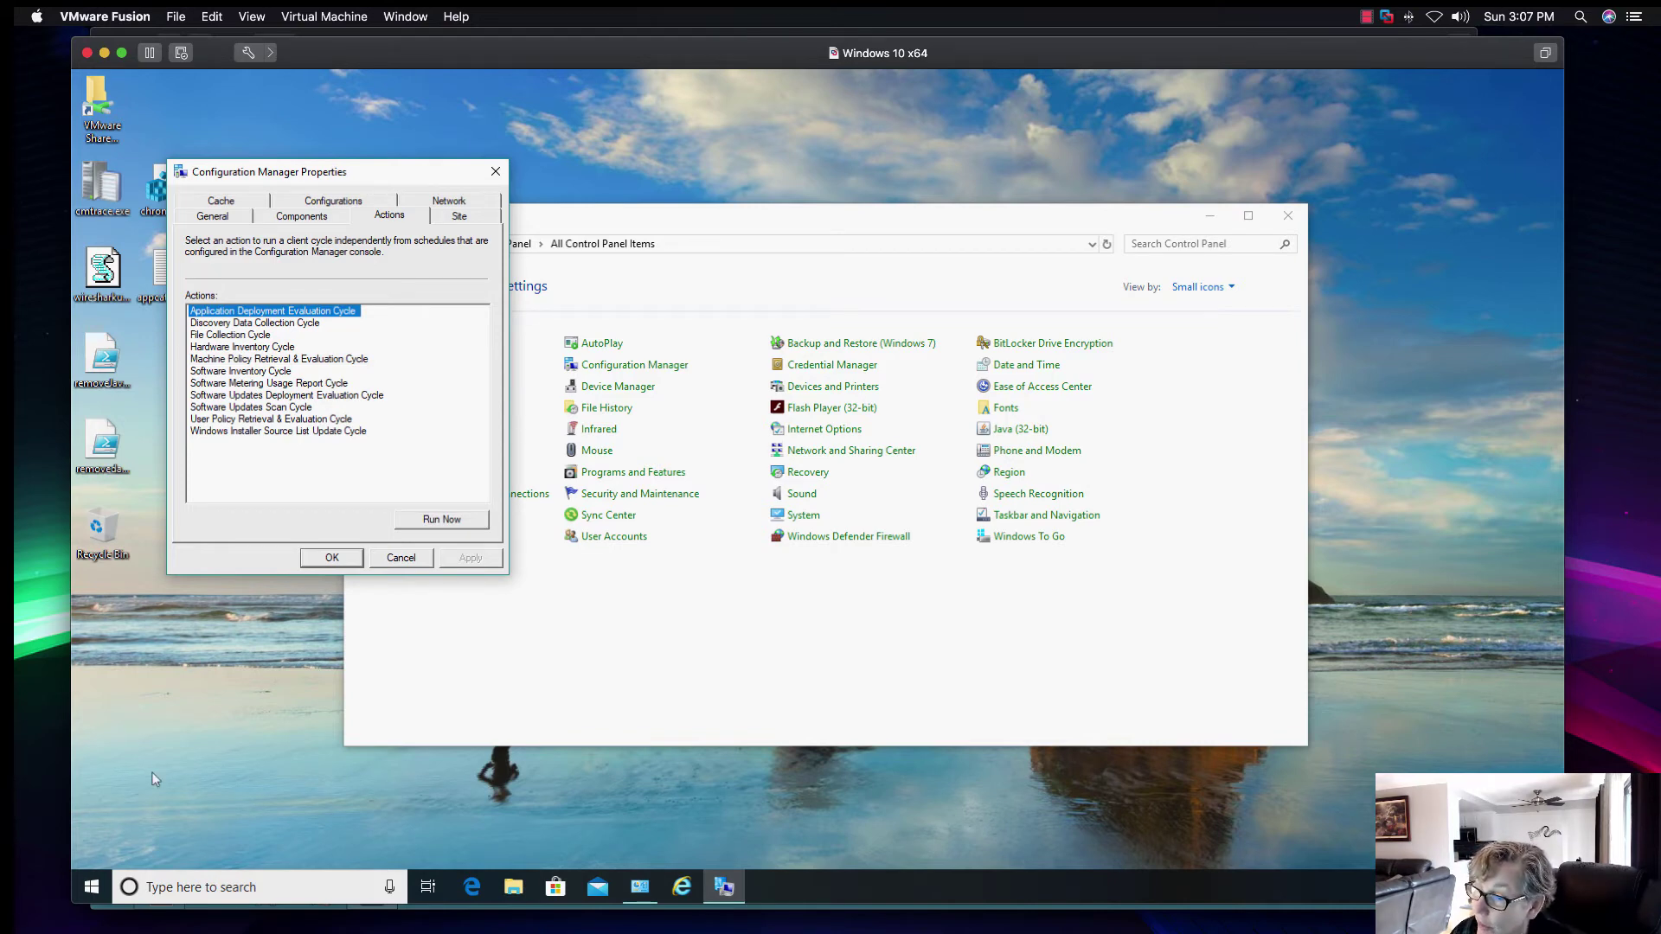
Open Software Center from the Microsoft Endpoint Manager program folder.
left_click(91, 887)
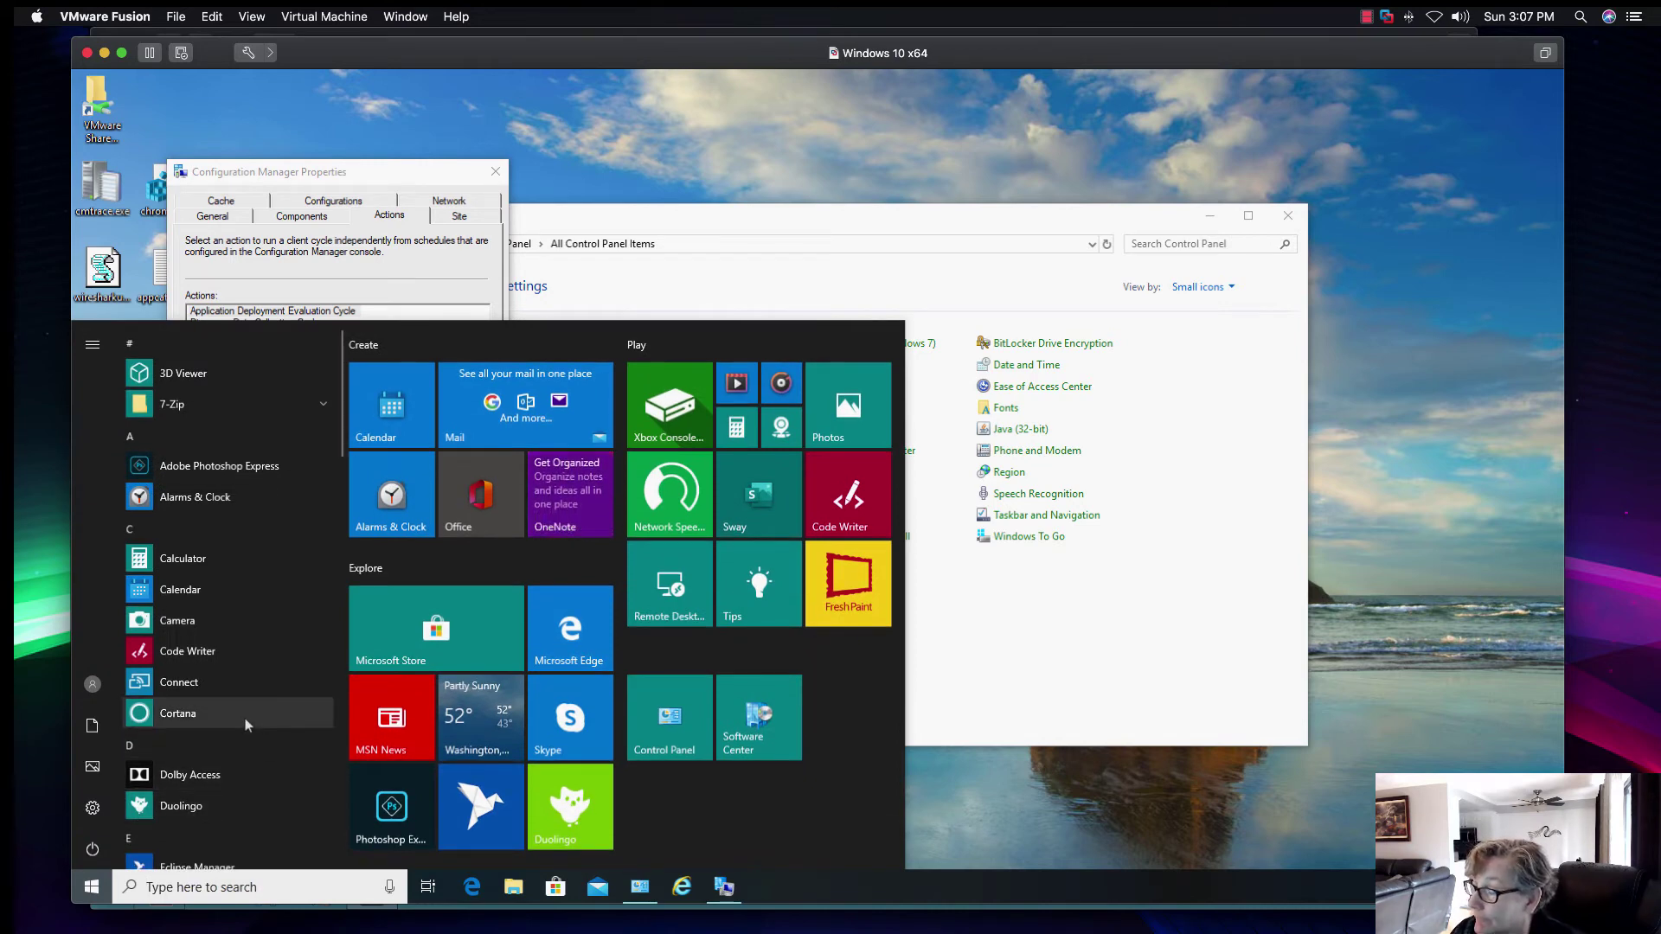
scroll(246, 718, "down", 10)
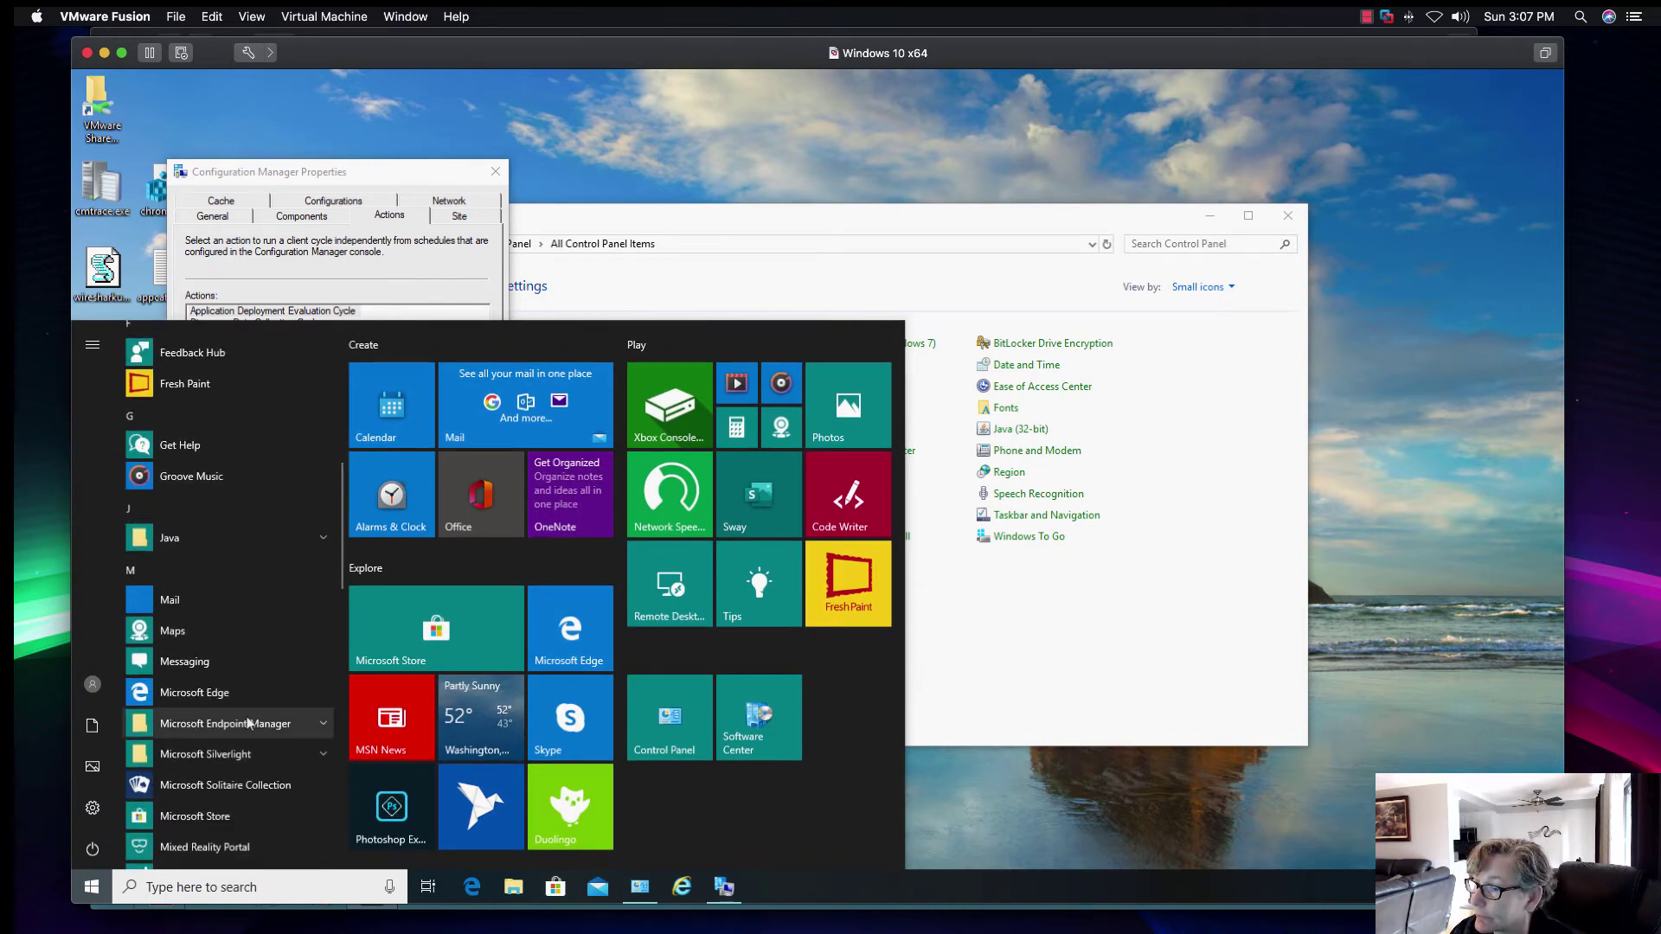
scroll(255, 691, "up", 5)
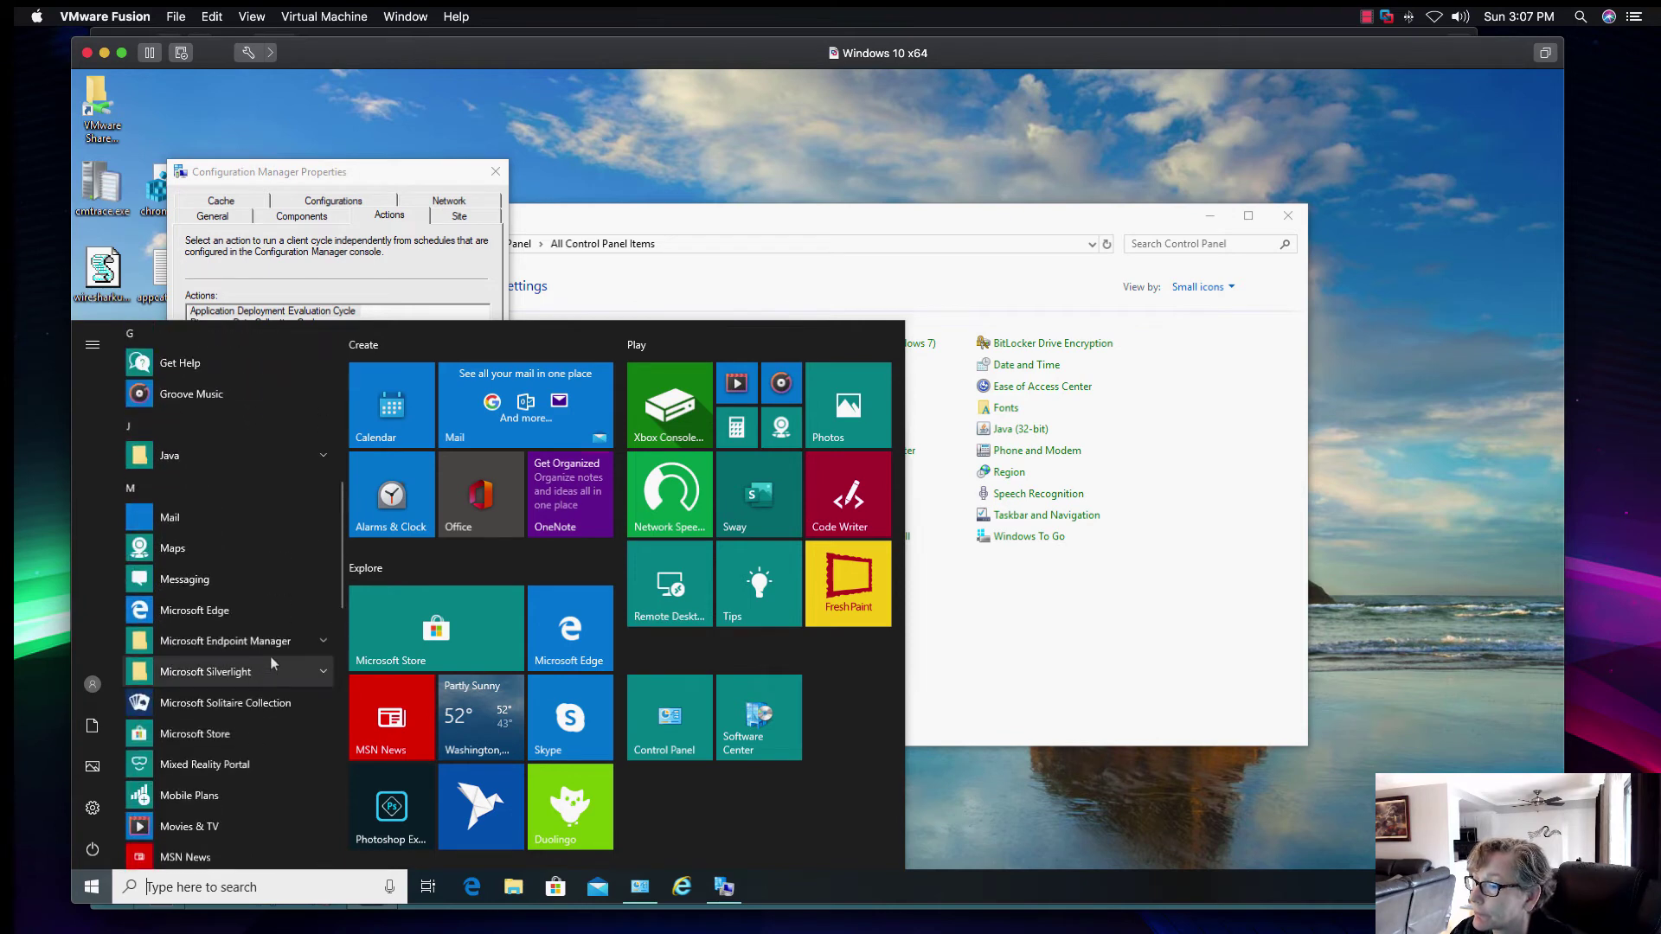
left_click(280, 641)
left_click(268, 668)
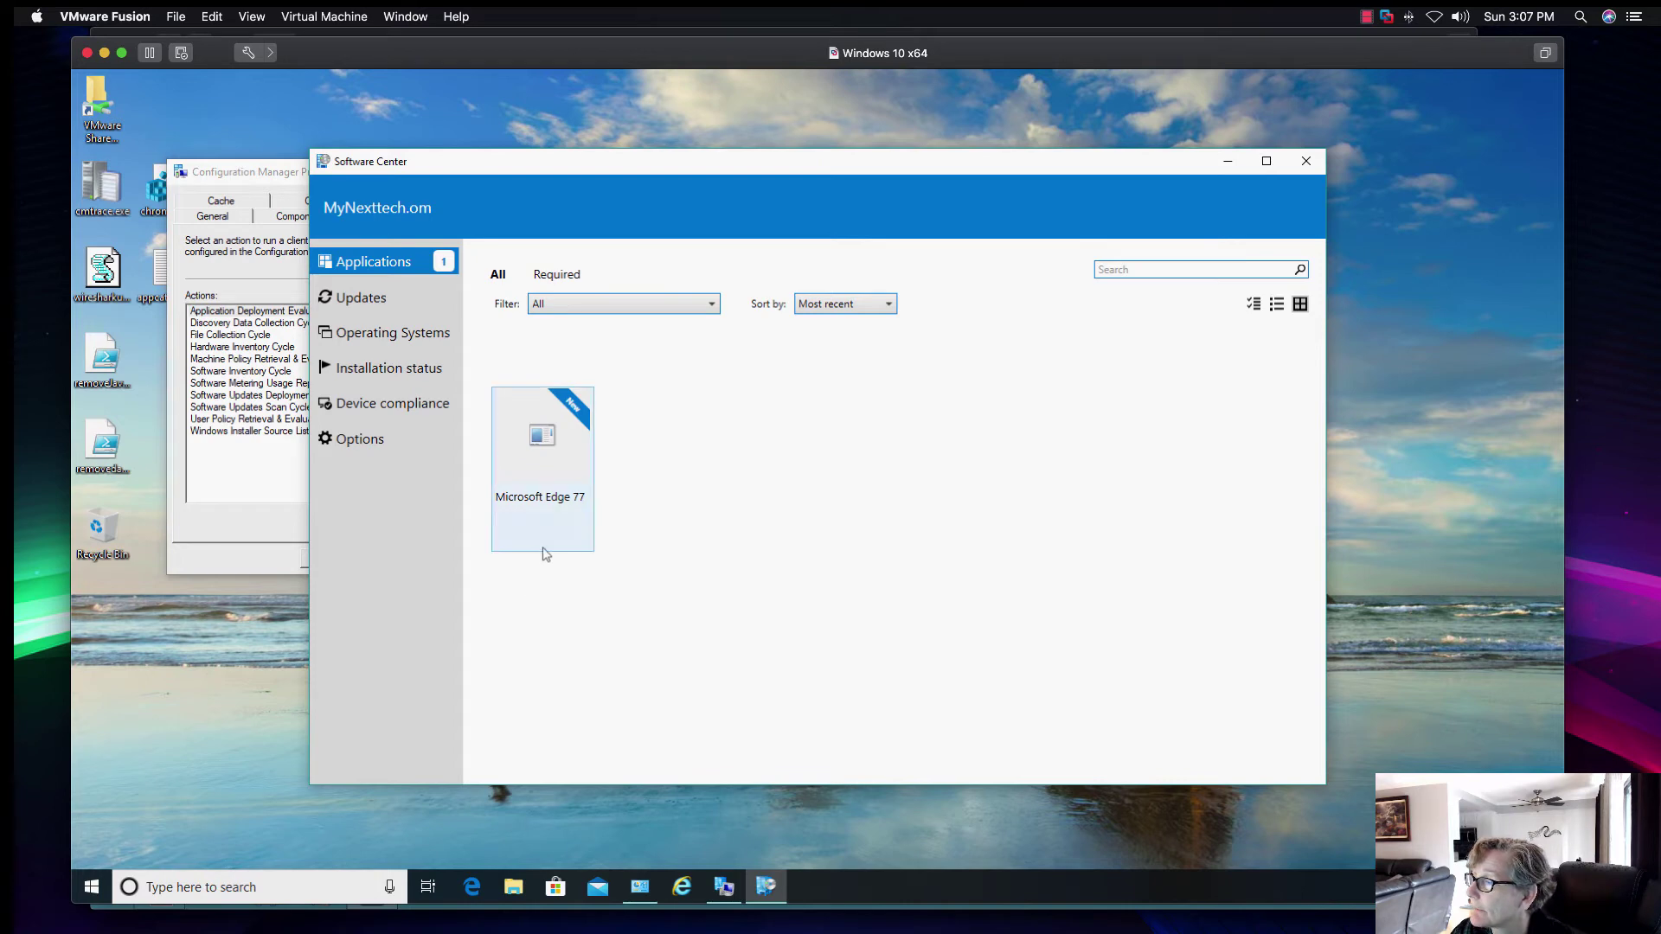
Install Microsoft Edge 77 from the available applications and launch Microsoft Edge Beta from the desktop.
left_click(524, 480)
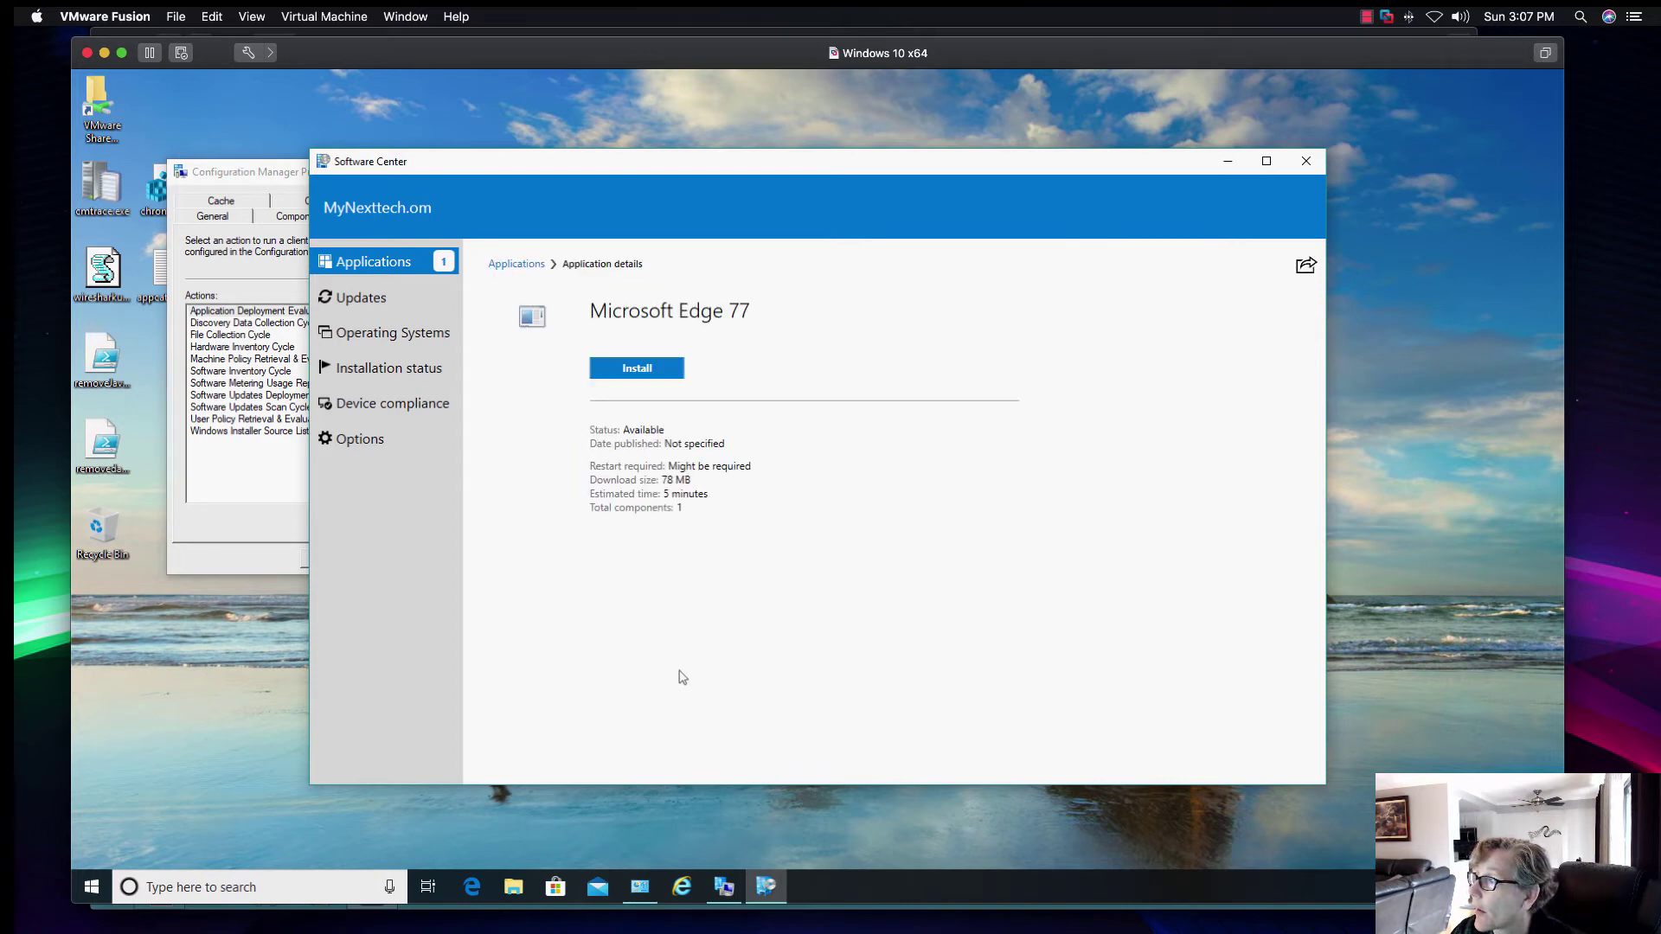
left_click(664, 373)
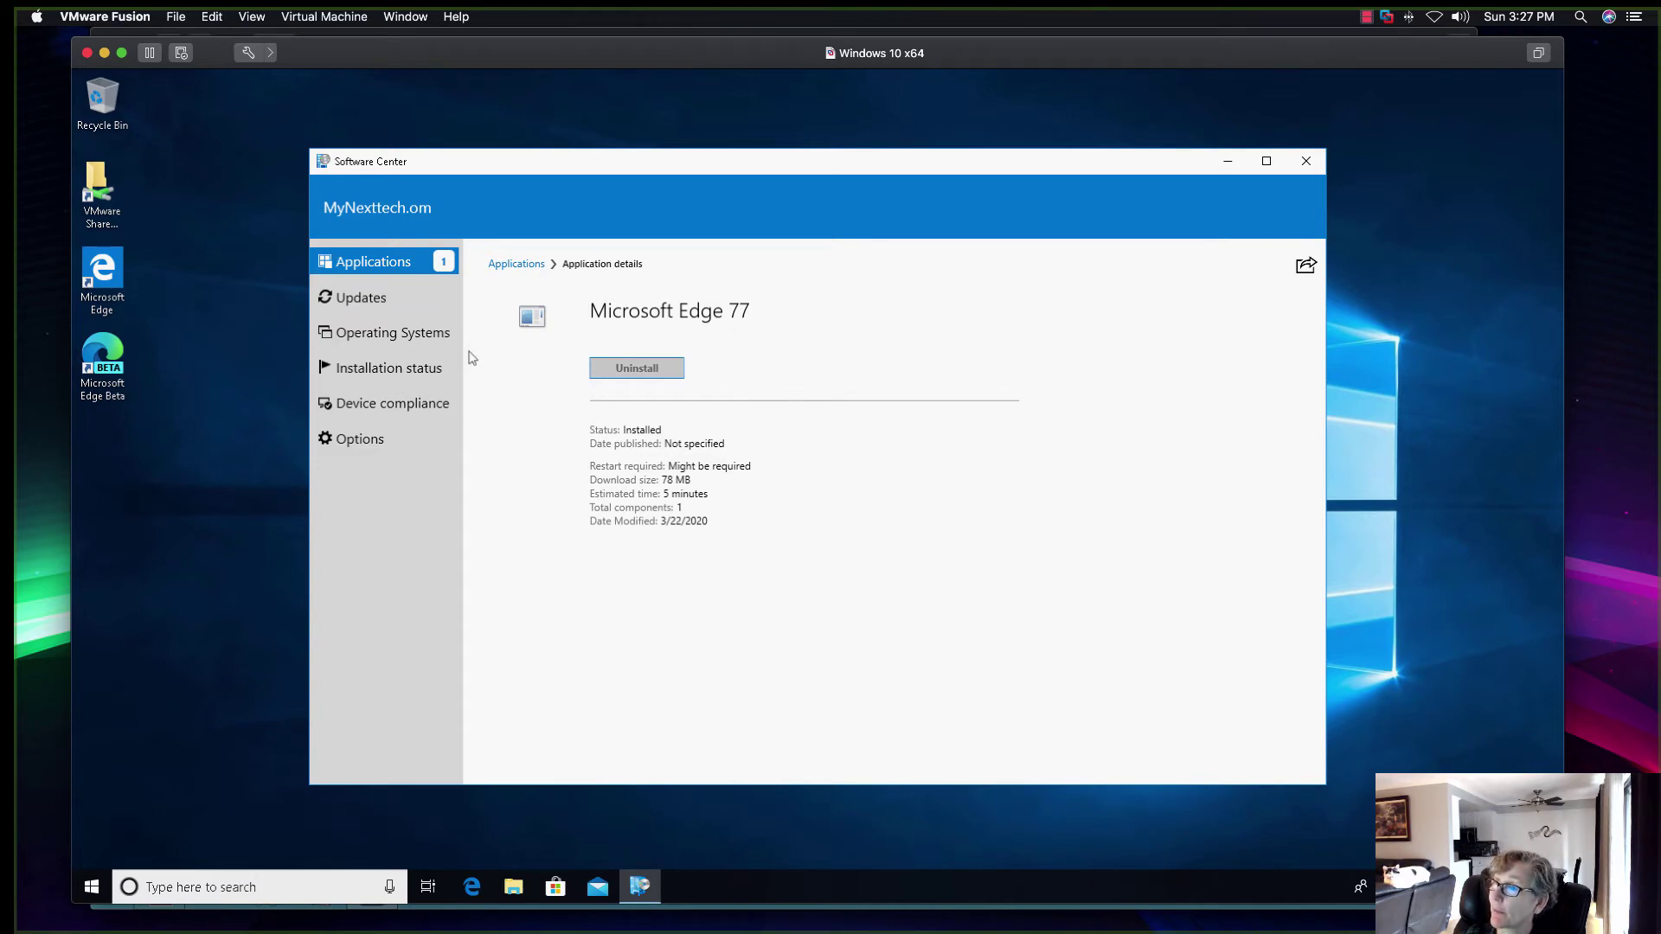
double_click(107, 379)
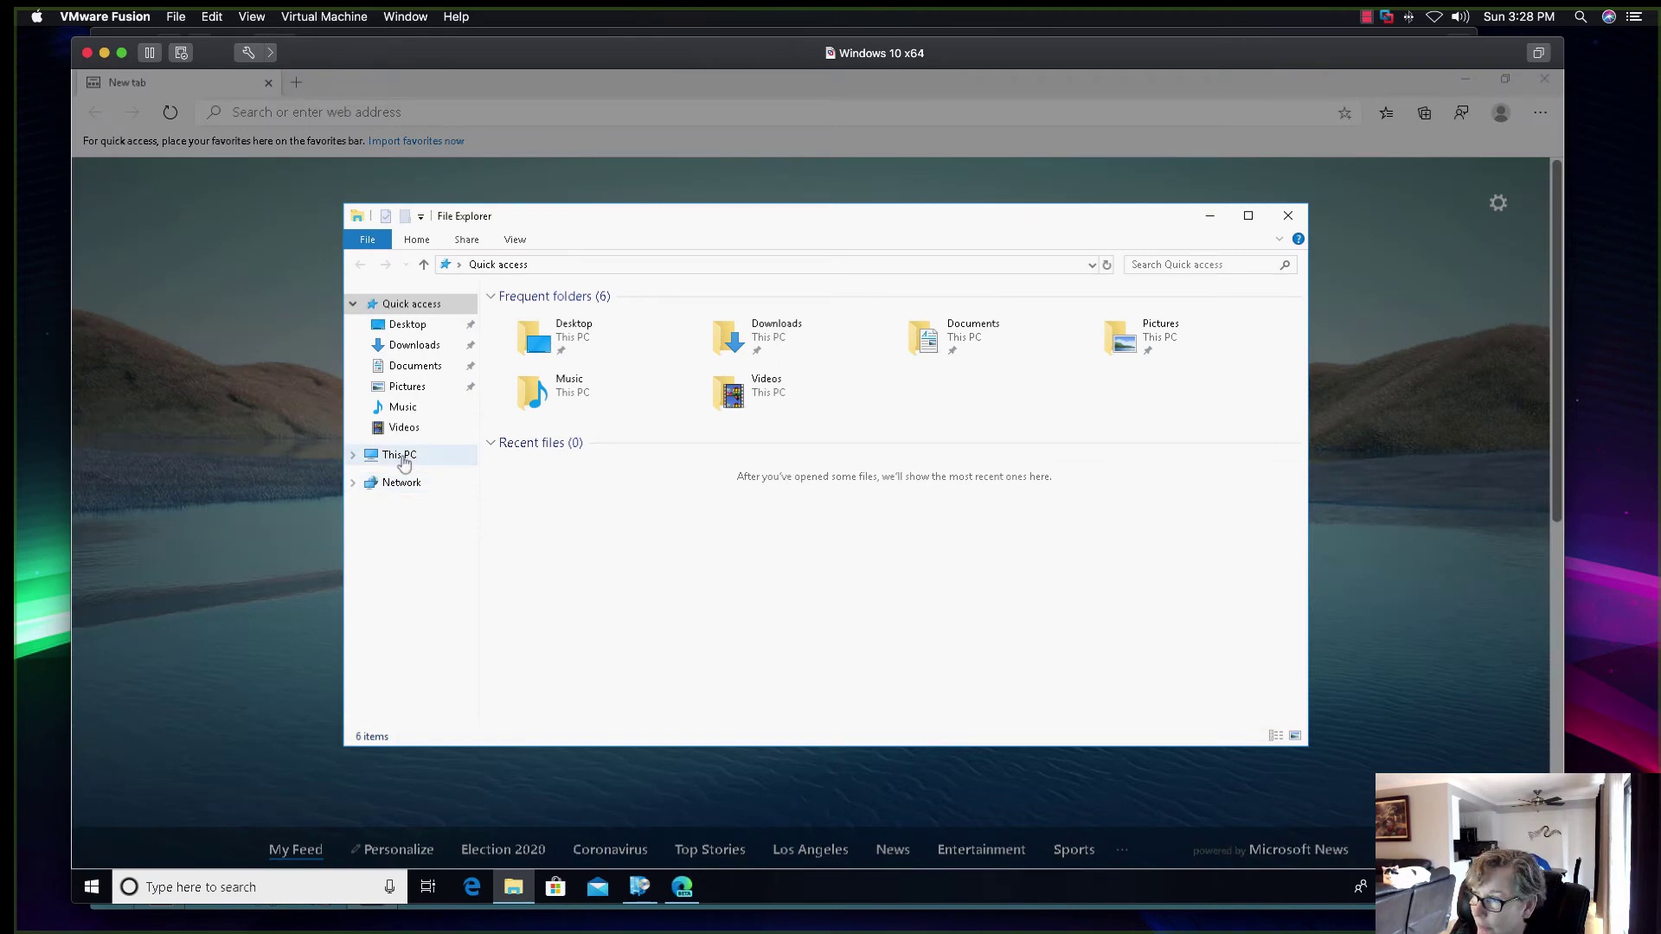
Browse to C:\Windows\CCM\Logs in File Explorer, read the AppEnforce log in Notepad, and close it.
left_click(402, 459)
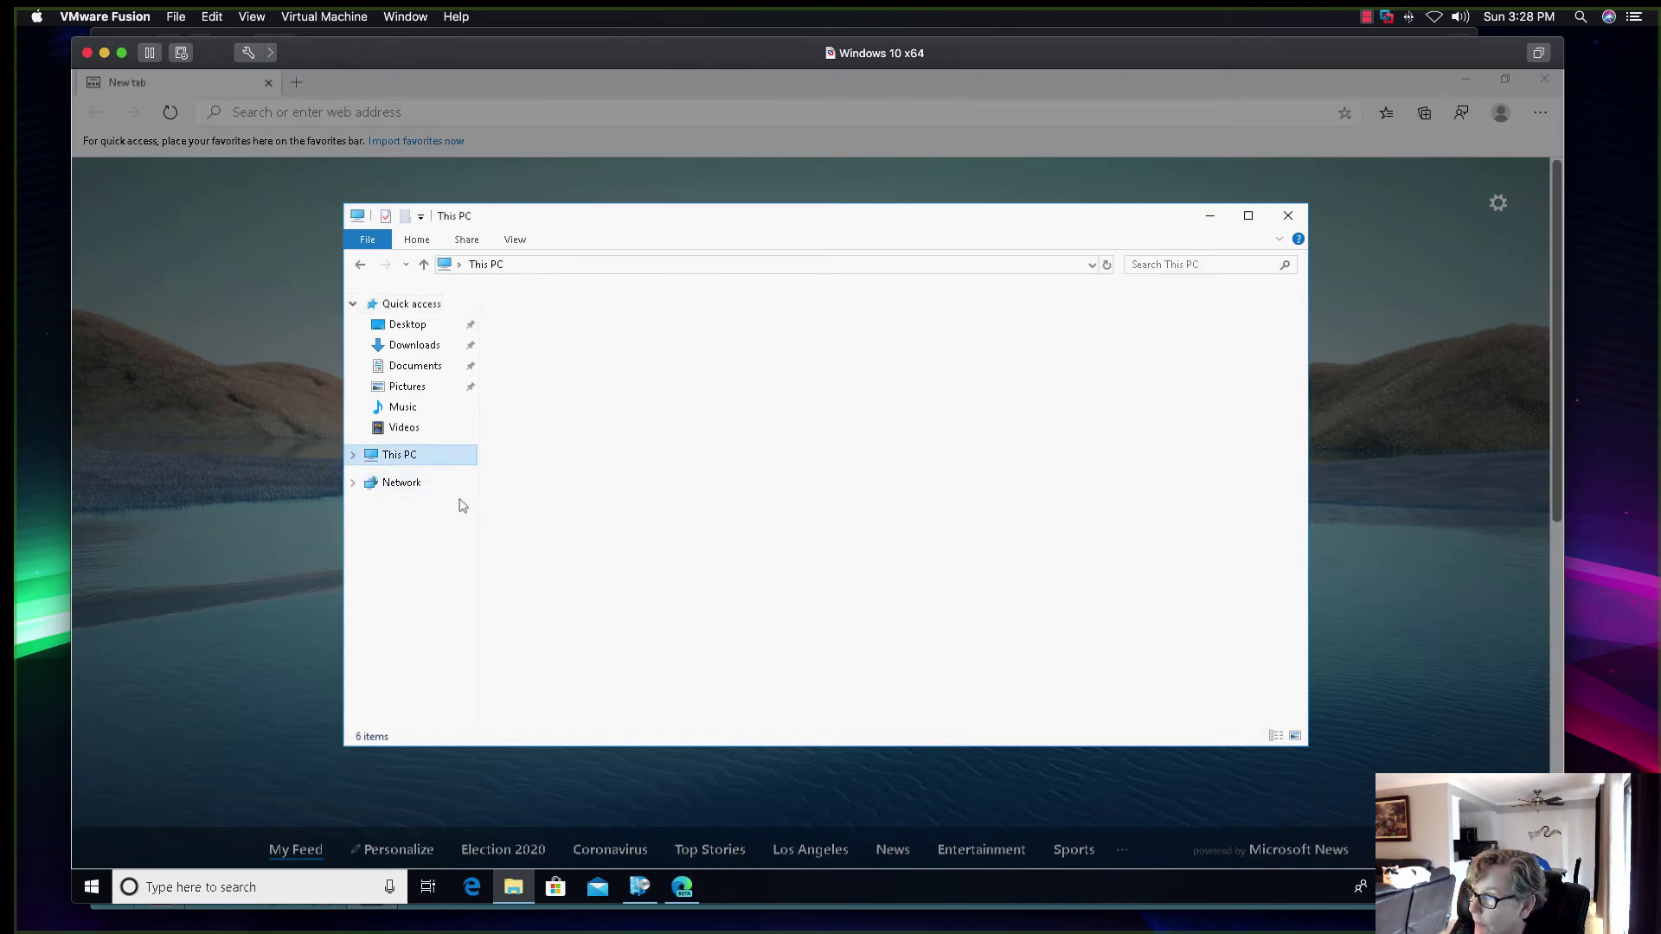
left_click(555, 515)
double_click(555, 517)
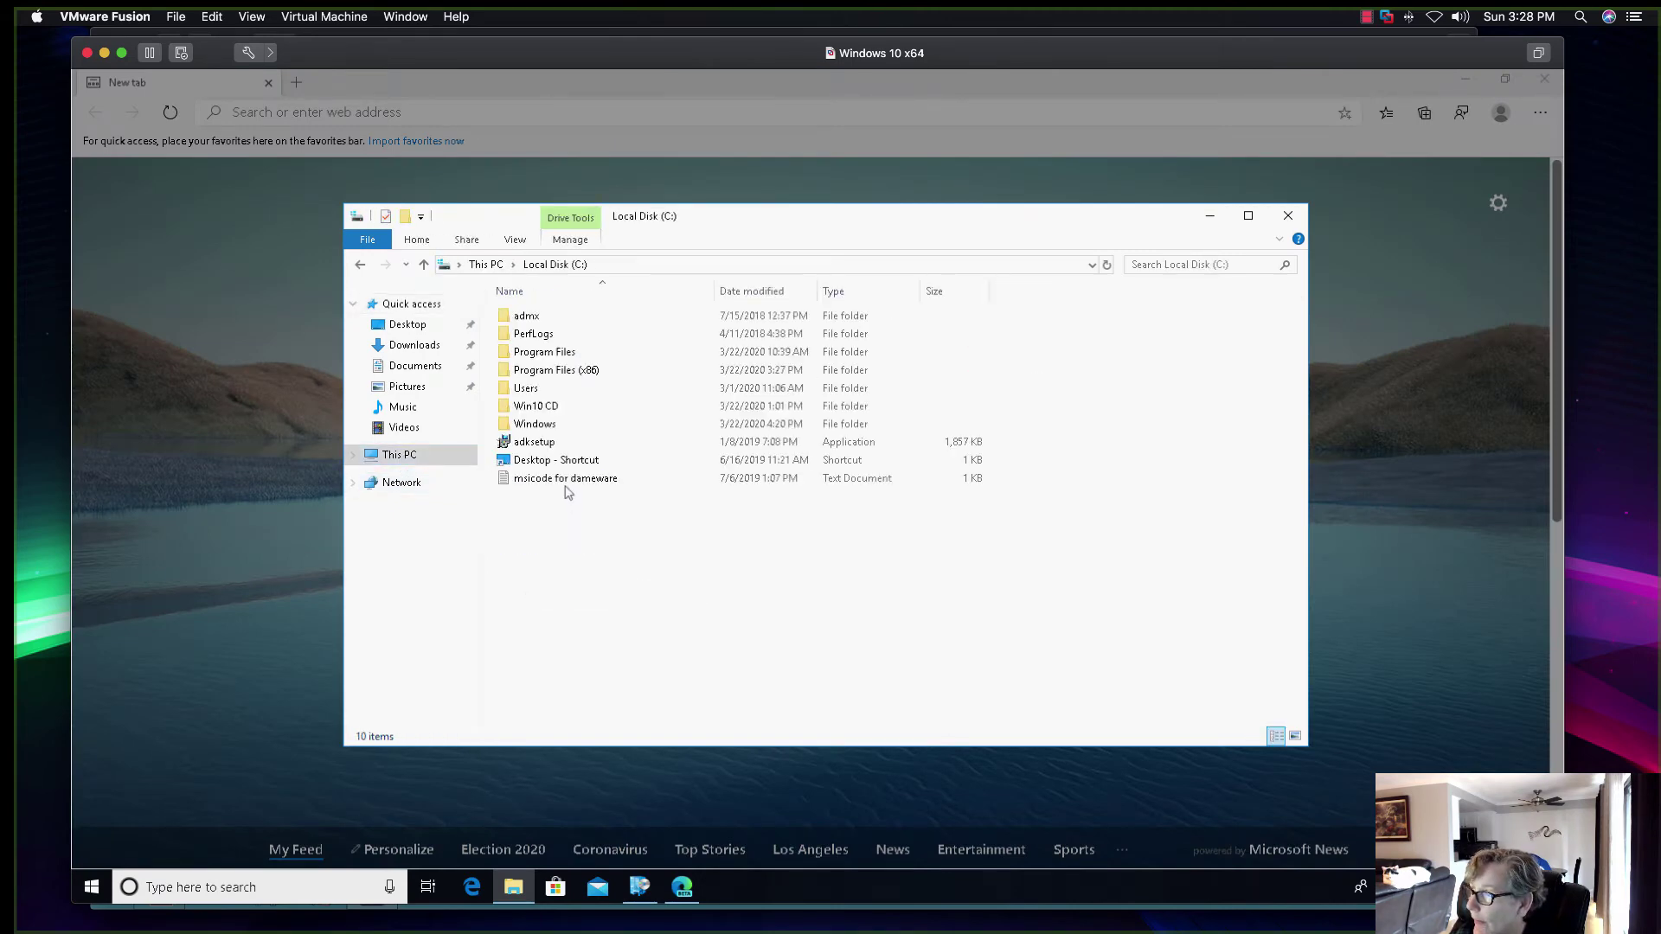
double_click(554, 427)
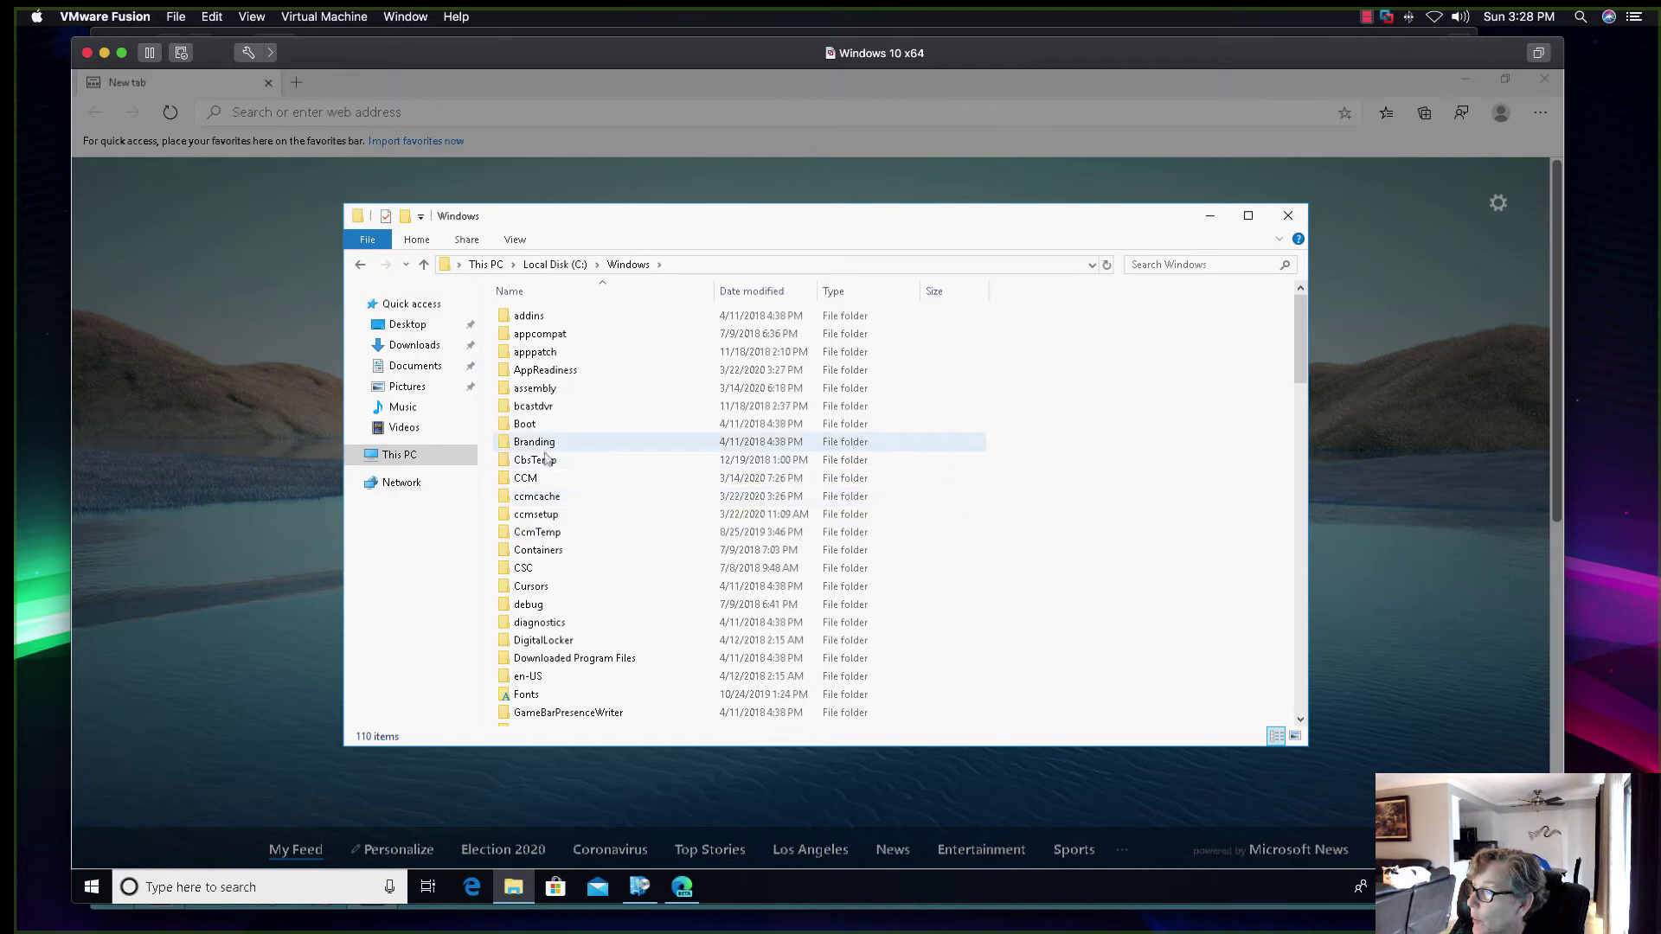
double_click(559, 478)
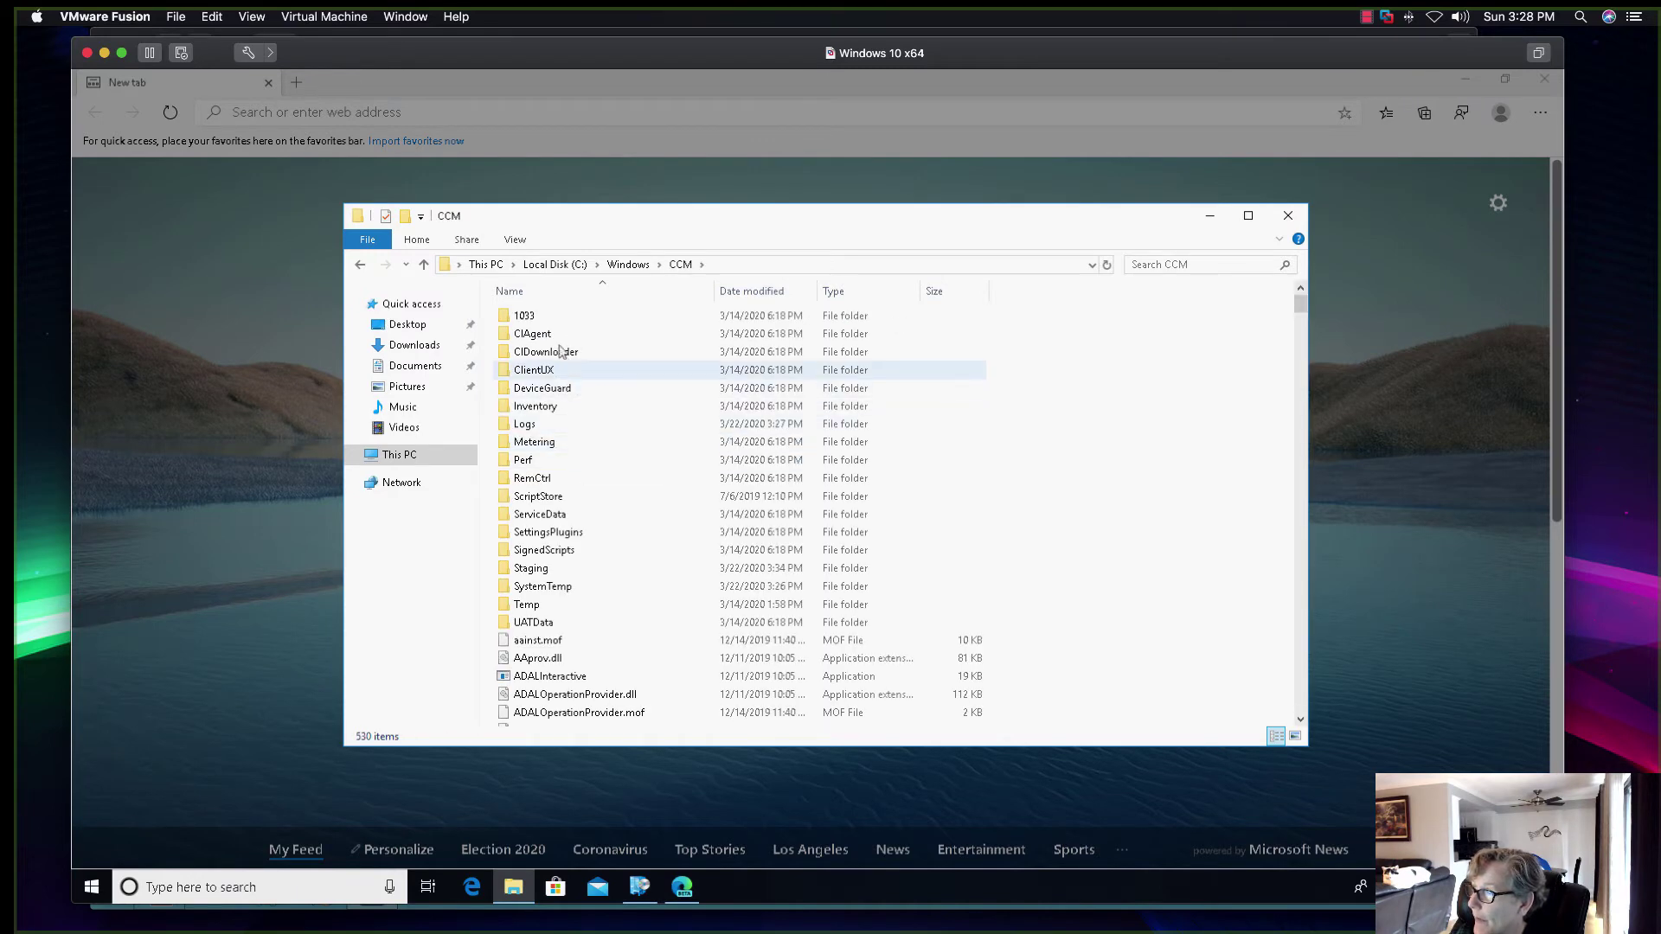
left_click(552, 425)
double_click(552, 426)
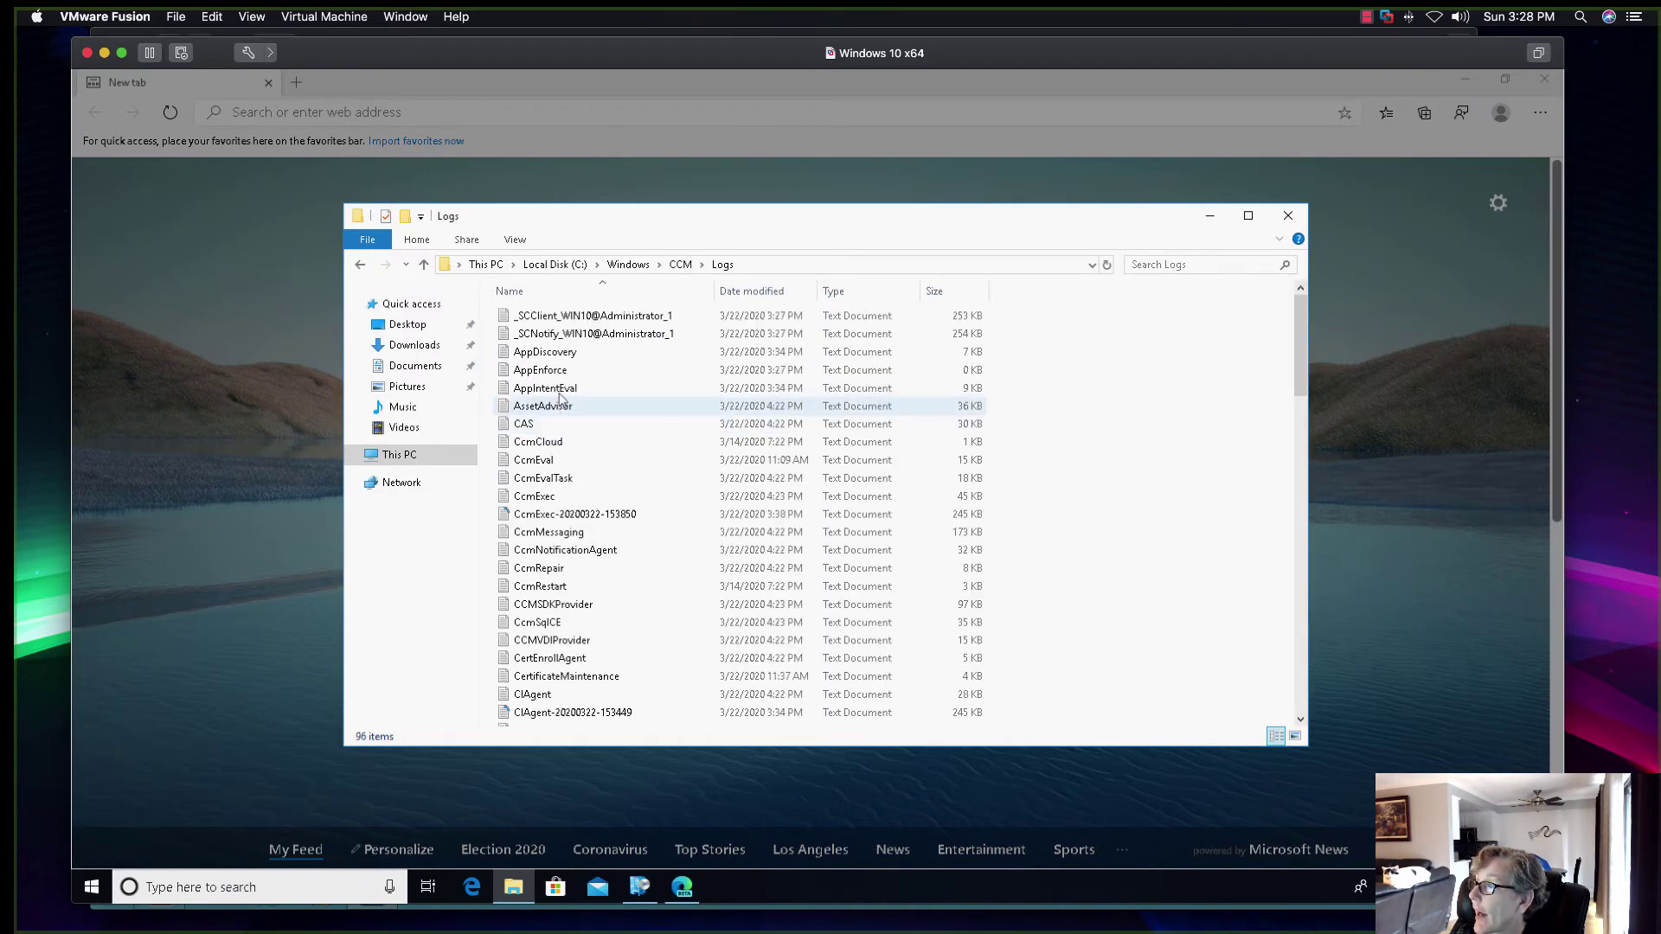
double_click(577, 374)
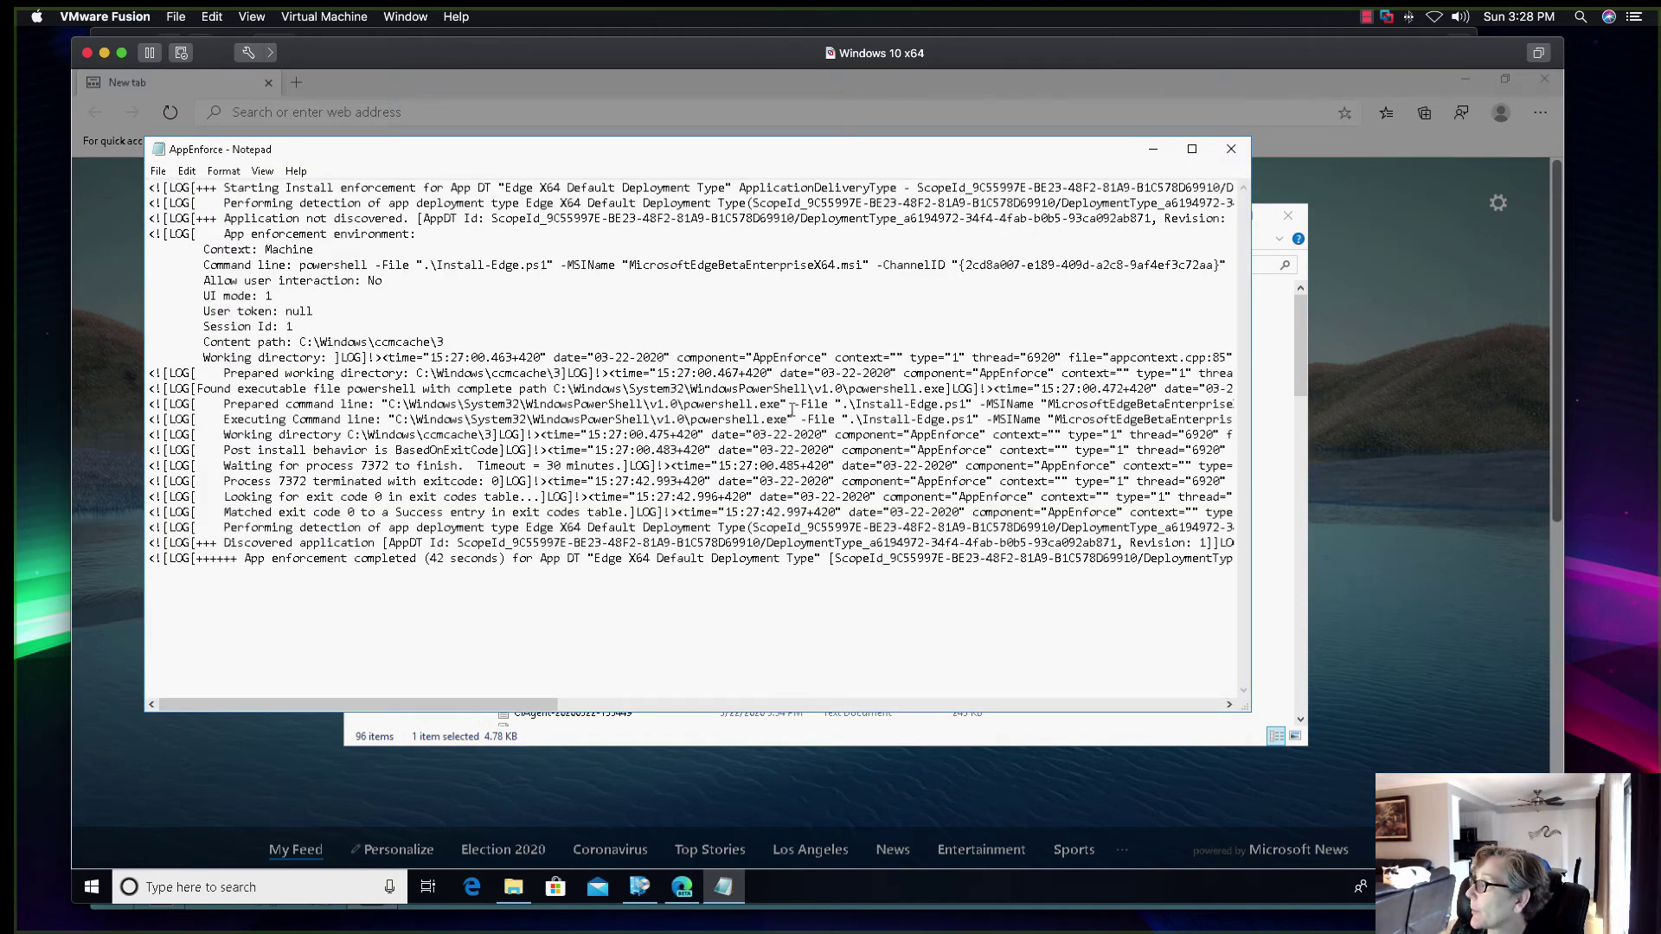
left_click(1230, 149)
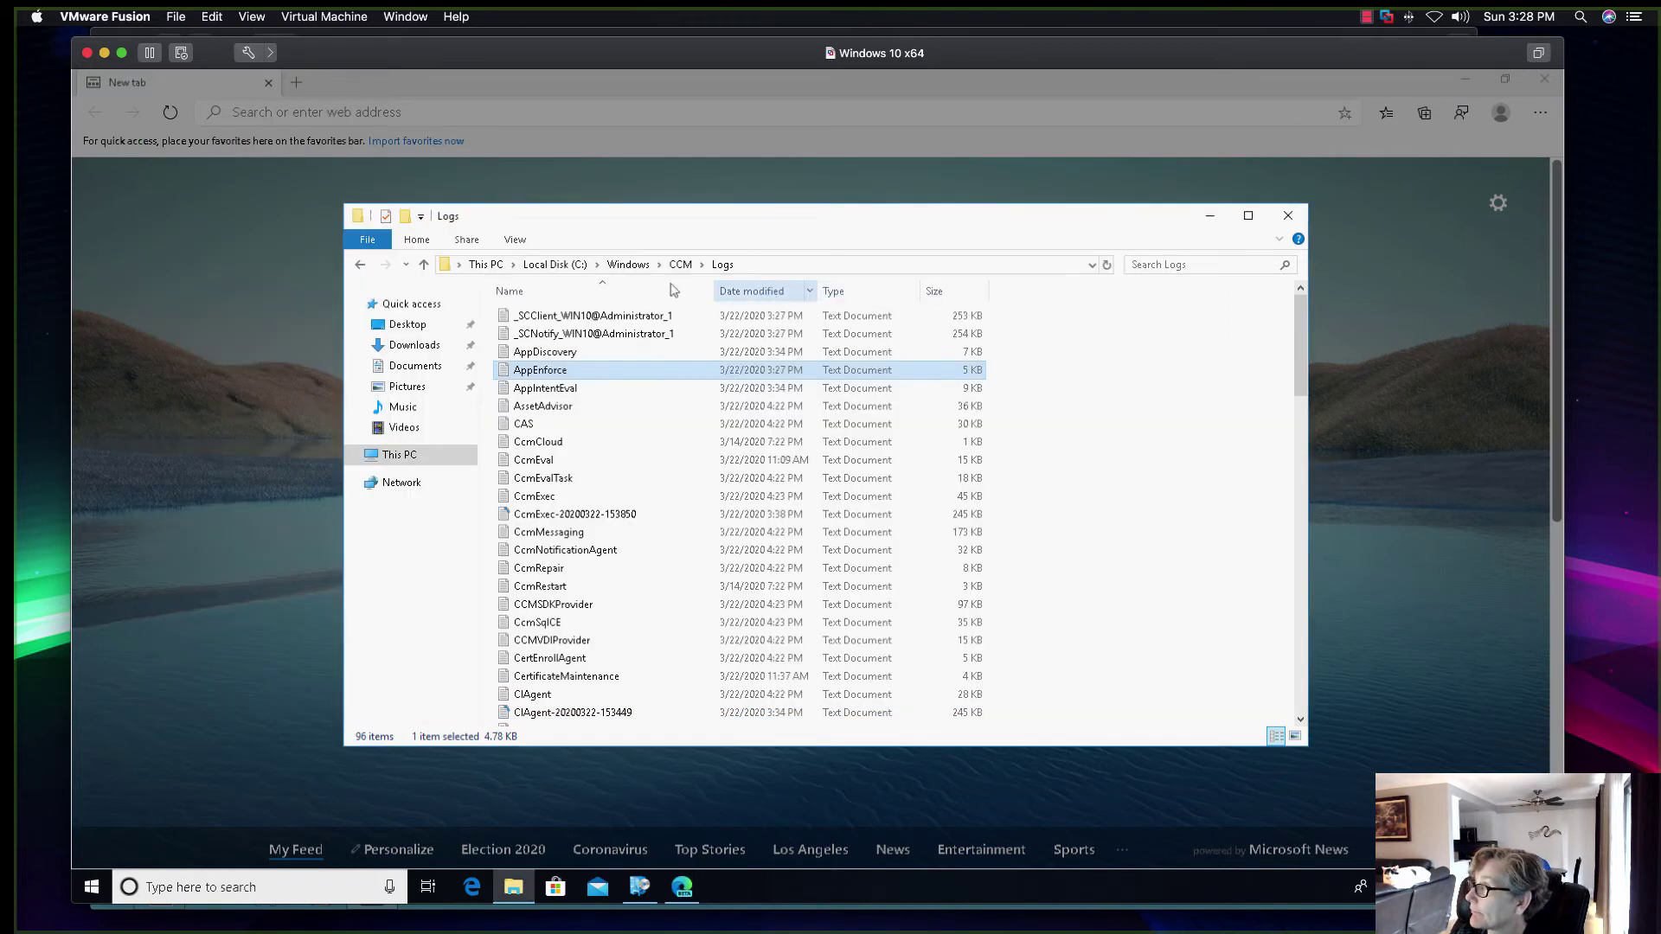
Launch CMTrace from the C:\Windows\CCM folder and make it the default viewer for log files.
left_click(680, 263)
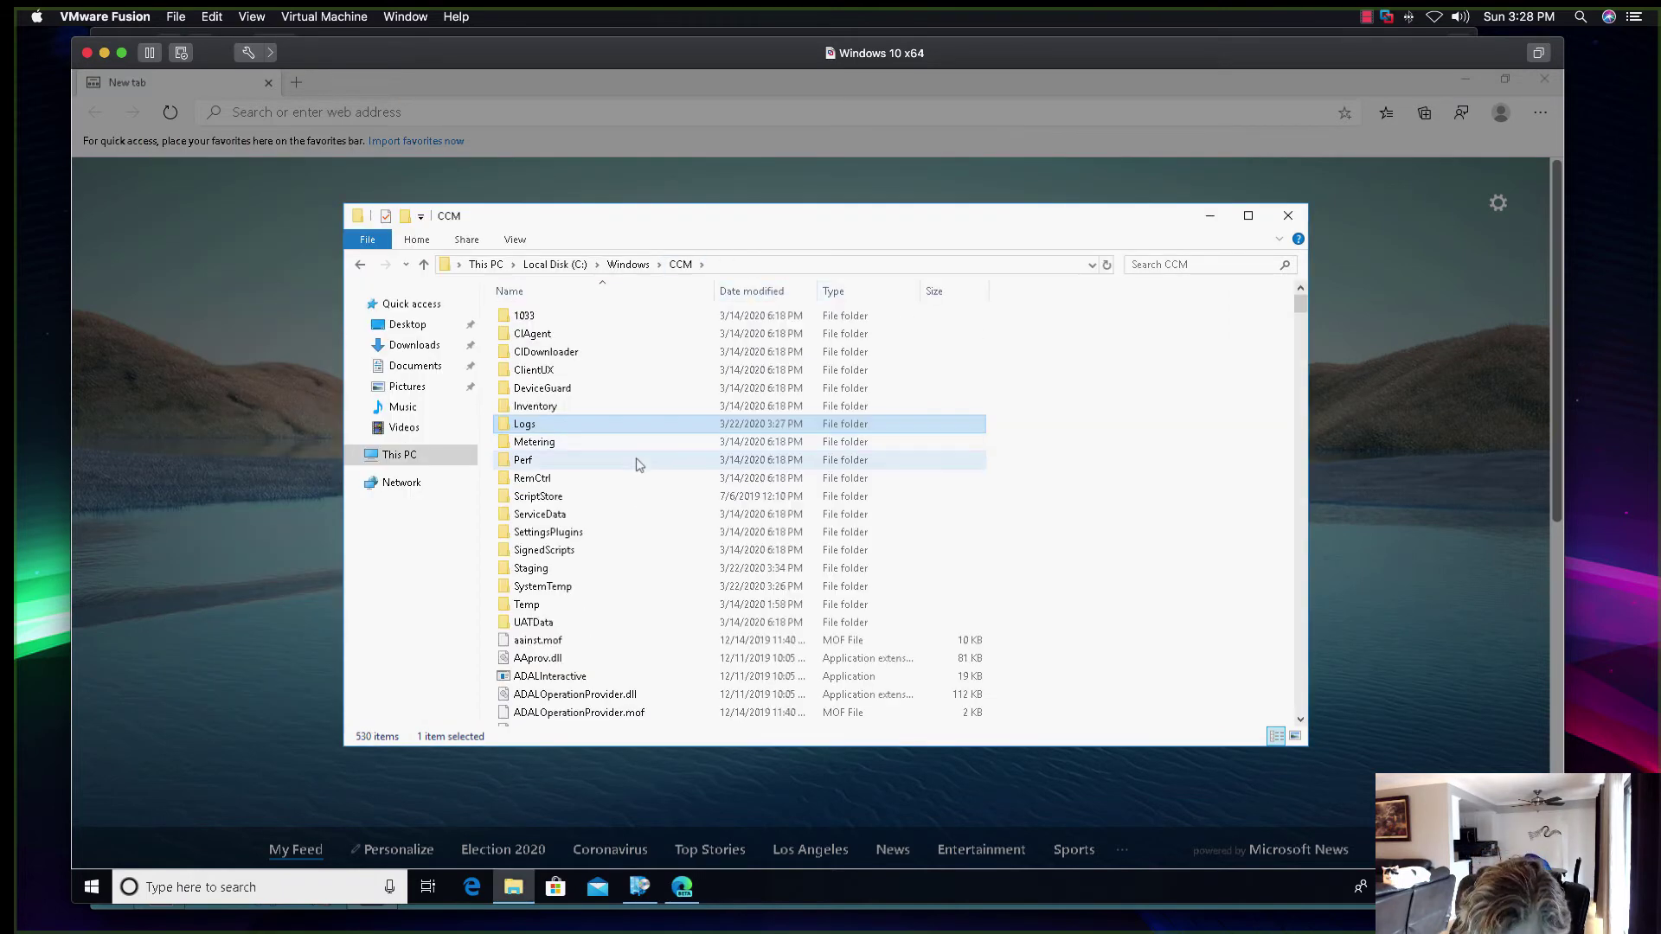
type("cmtrace")
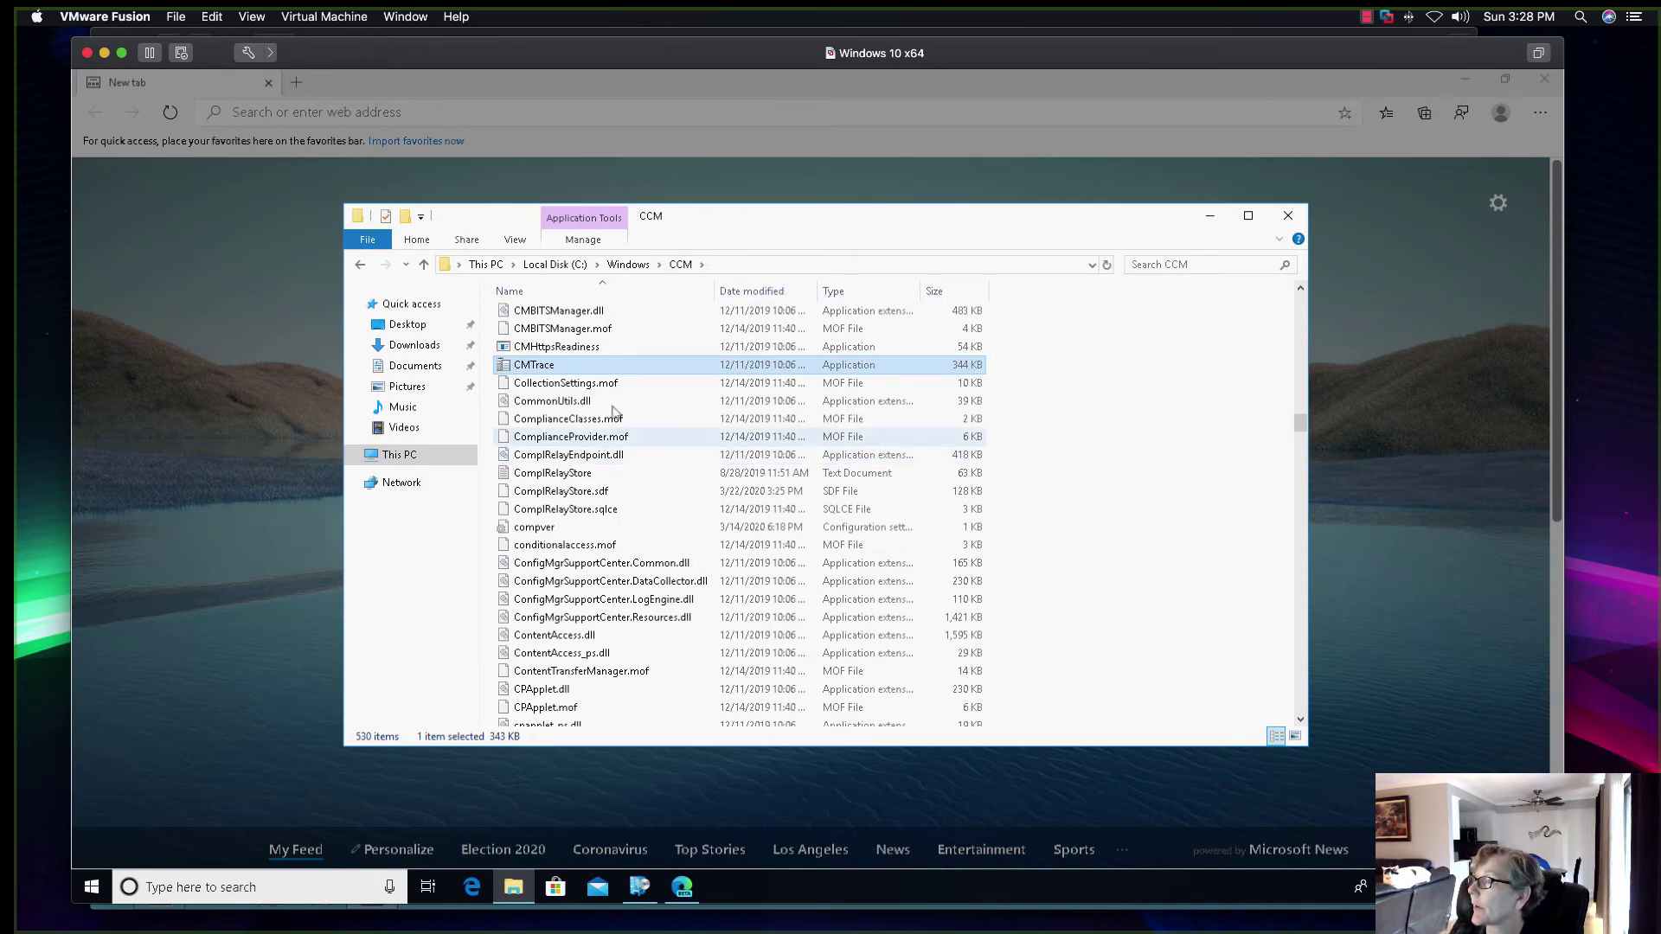
double_click(589, 364)
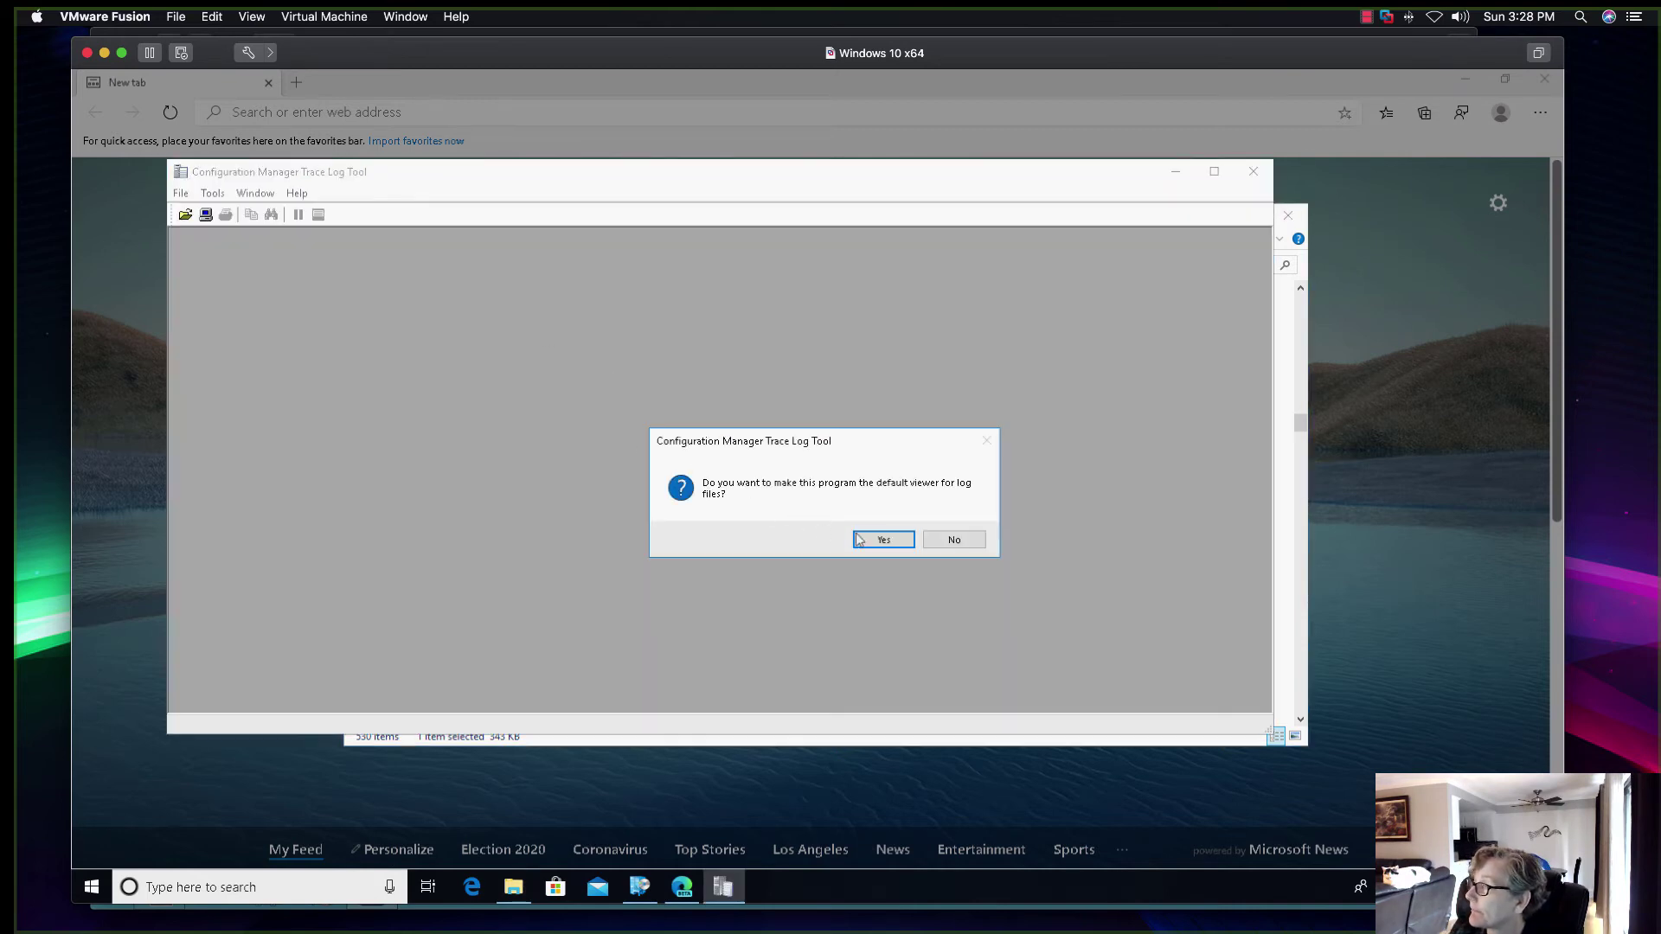
left_click(880, 539)
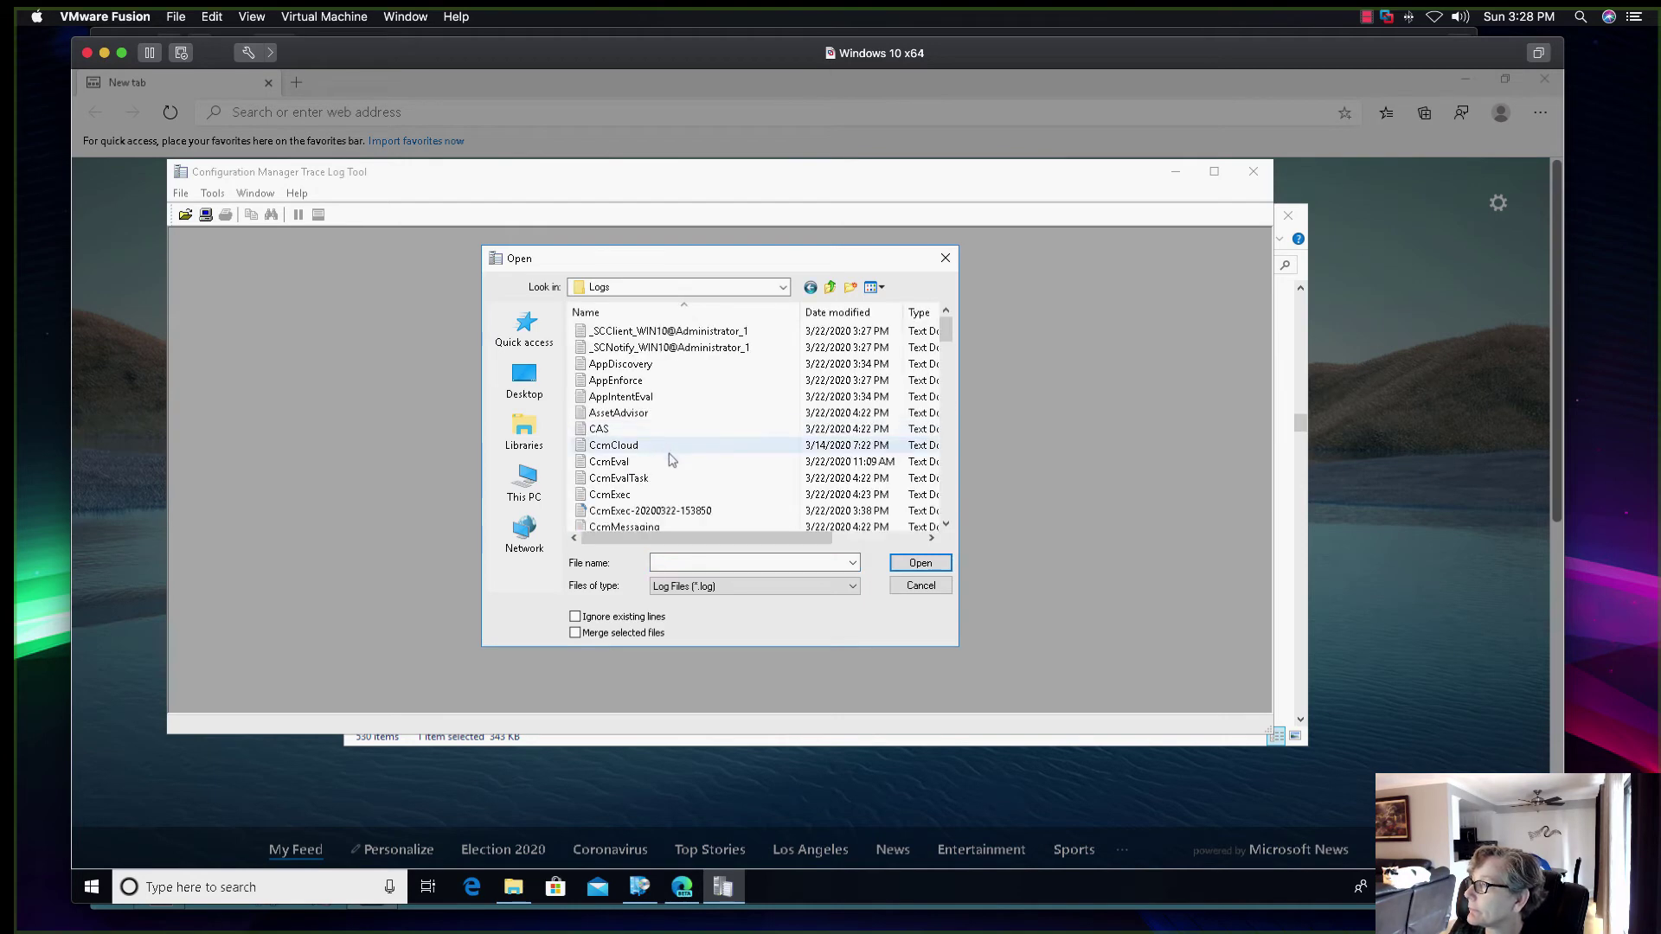
Open the AppEnforce log in the Configuration Manager Trace Log Tool and examine the process termination exit code entry.
scroll(692, 466, "down", 2)
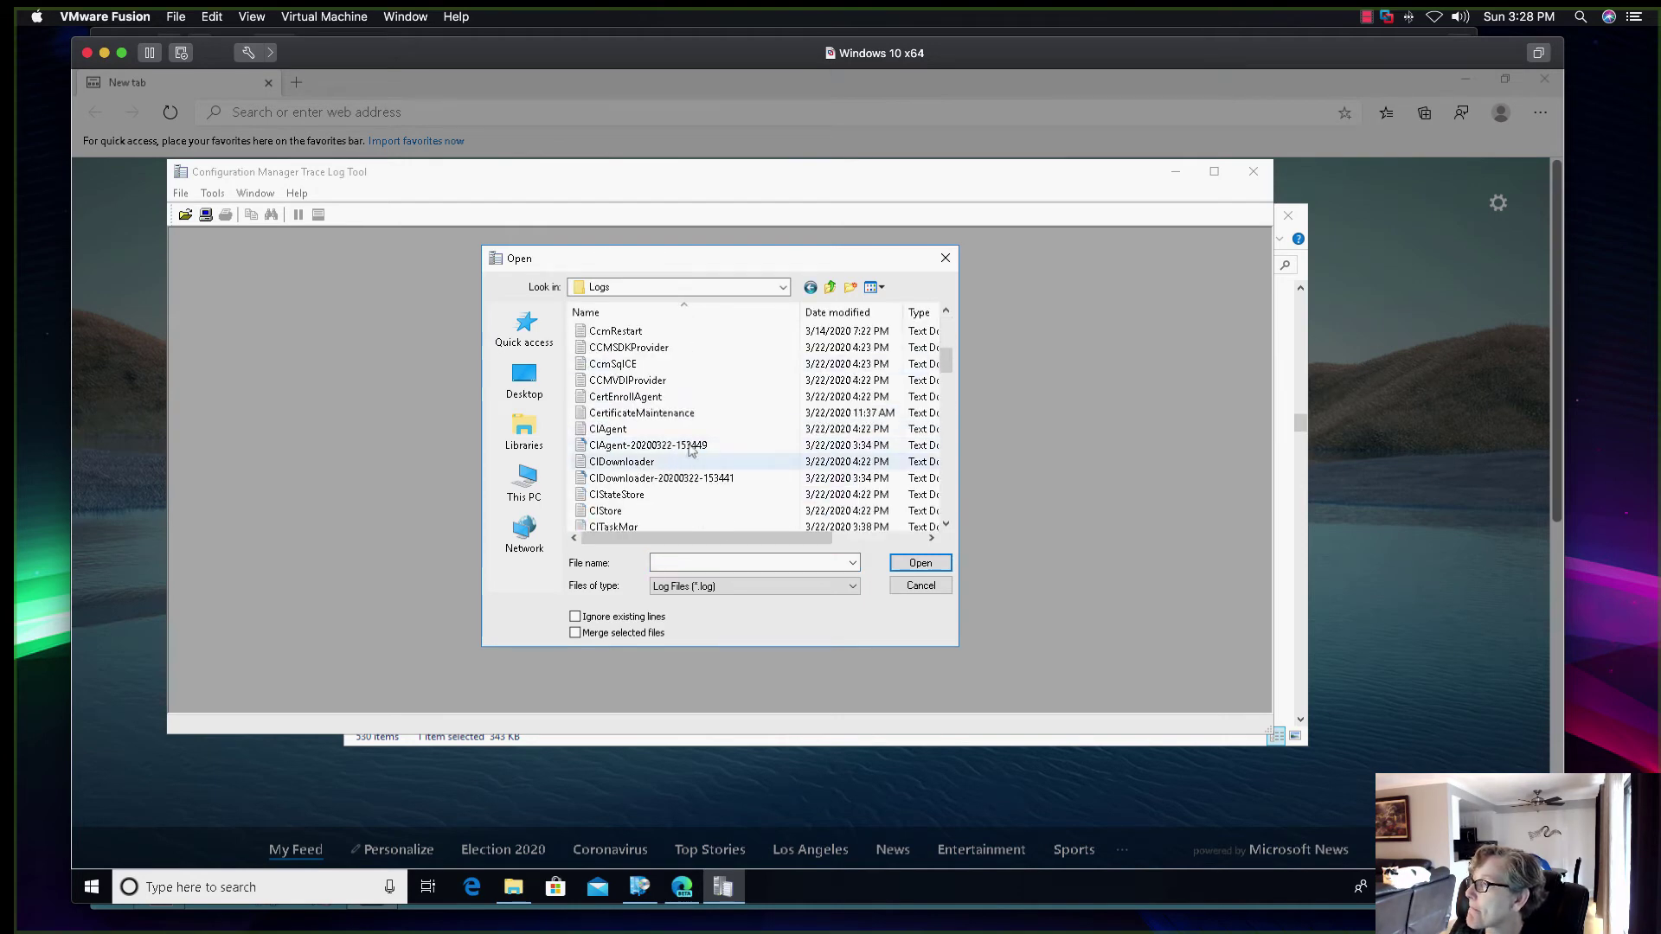
scroll(679, 441, "up", 2)
left_click(645, 380)
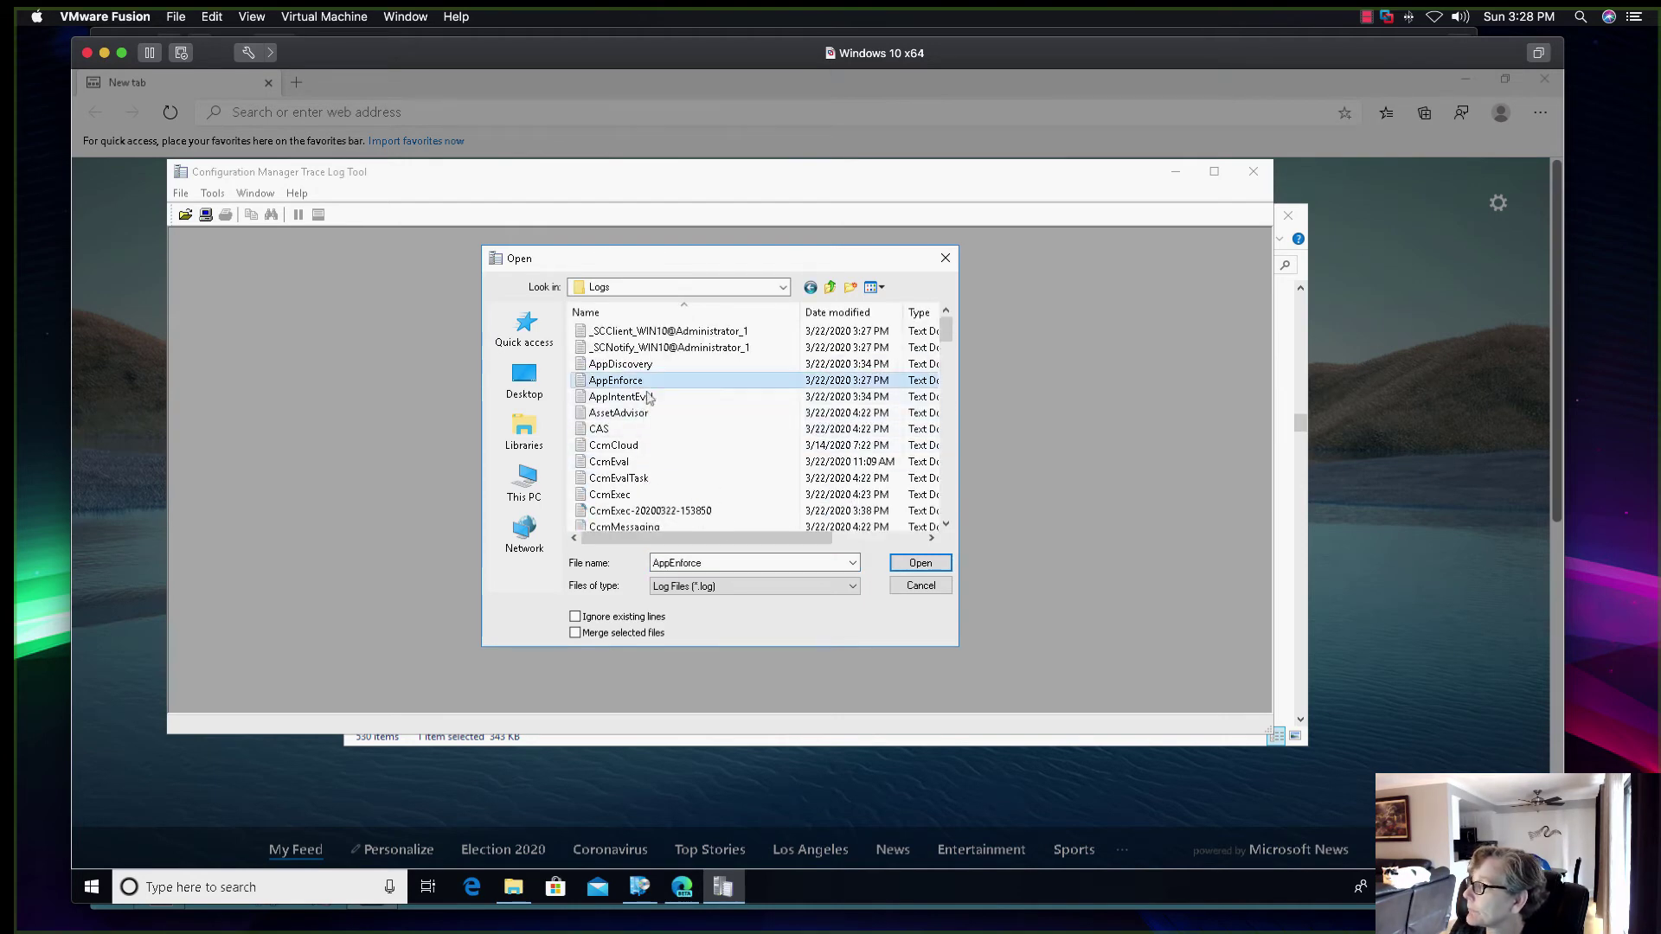
key("Return")
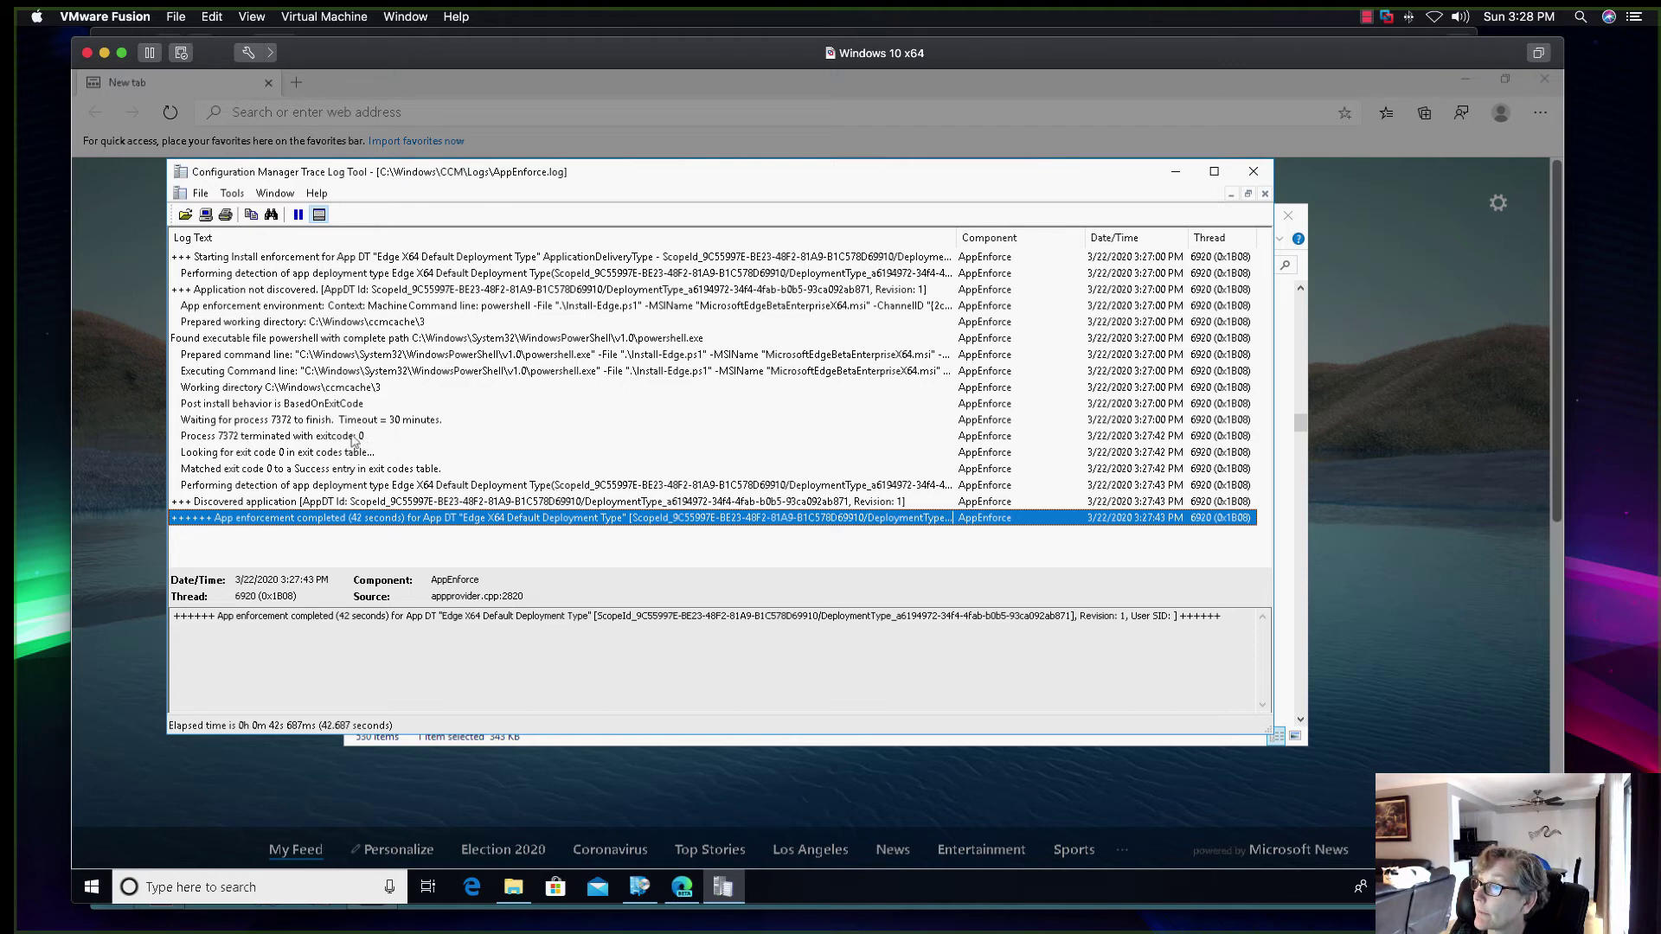
left_click(353, 437)
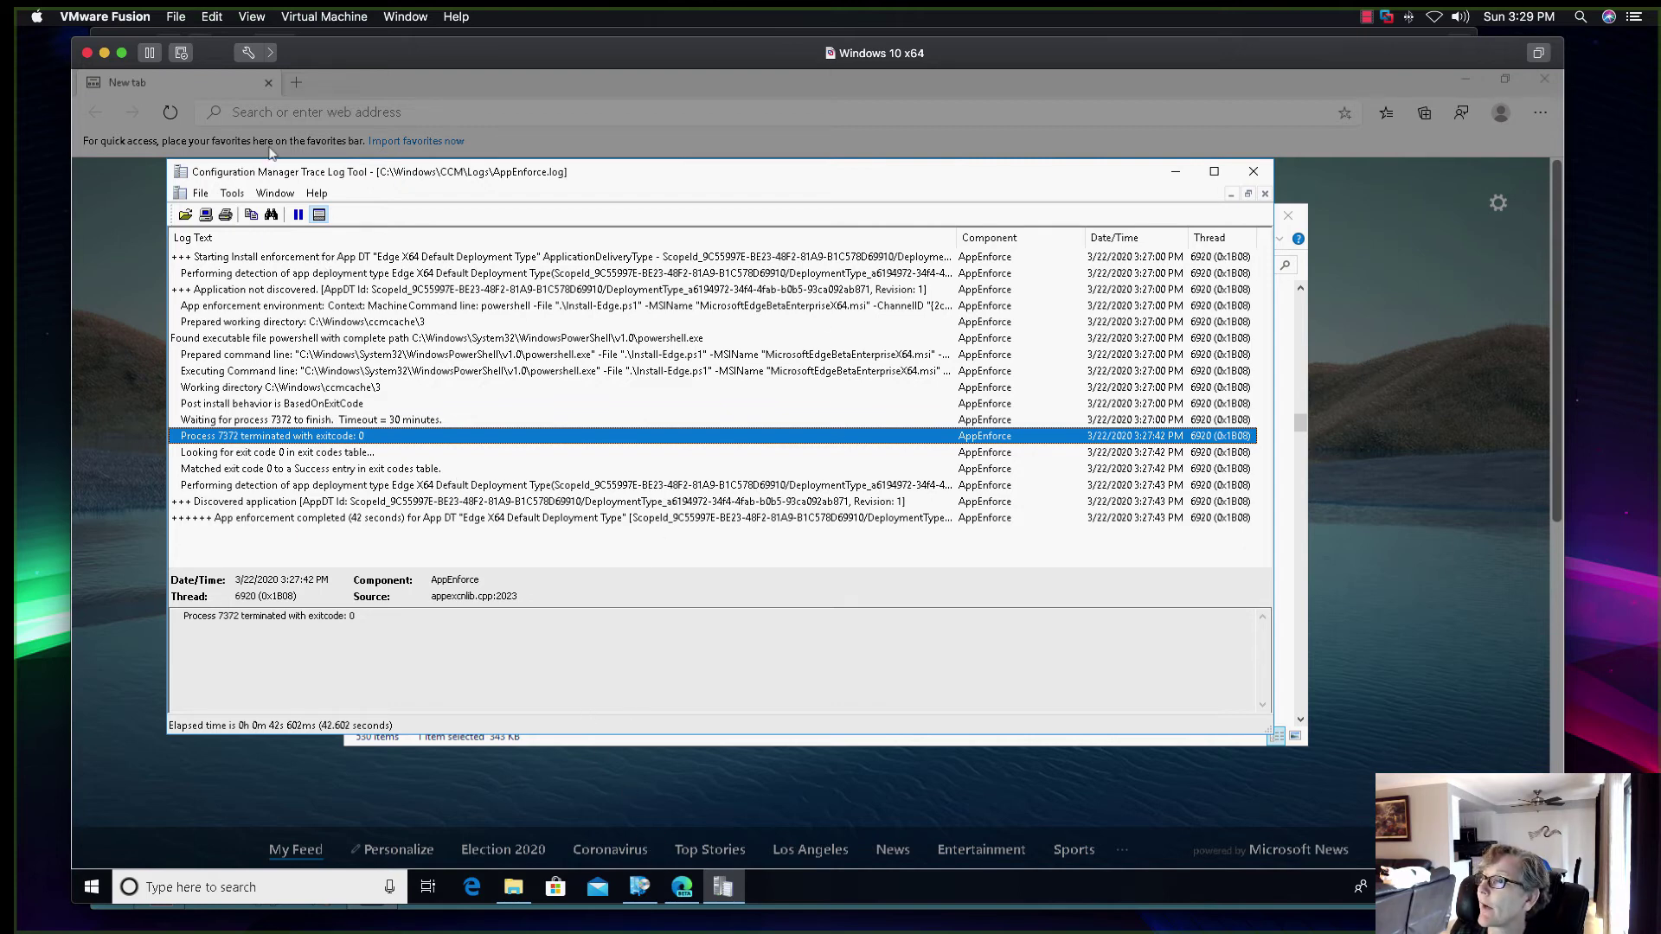
Switch to the SCCM01 virtual machine and unlock the Windows Server session with the administrator account password.
left_click(104, 53)
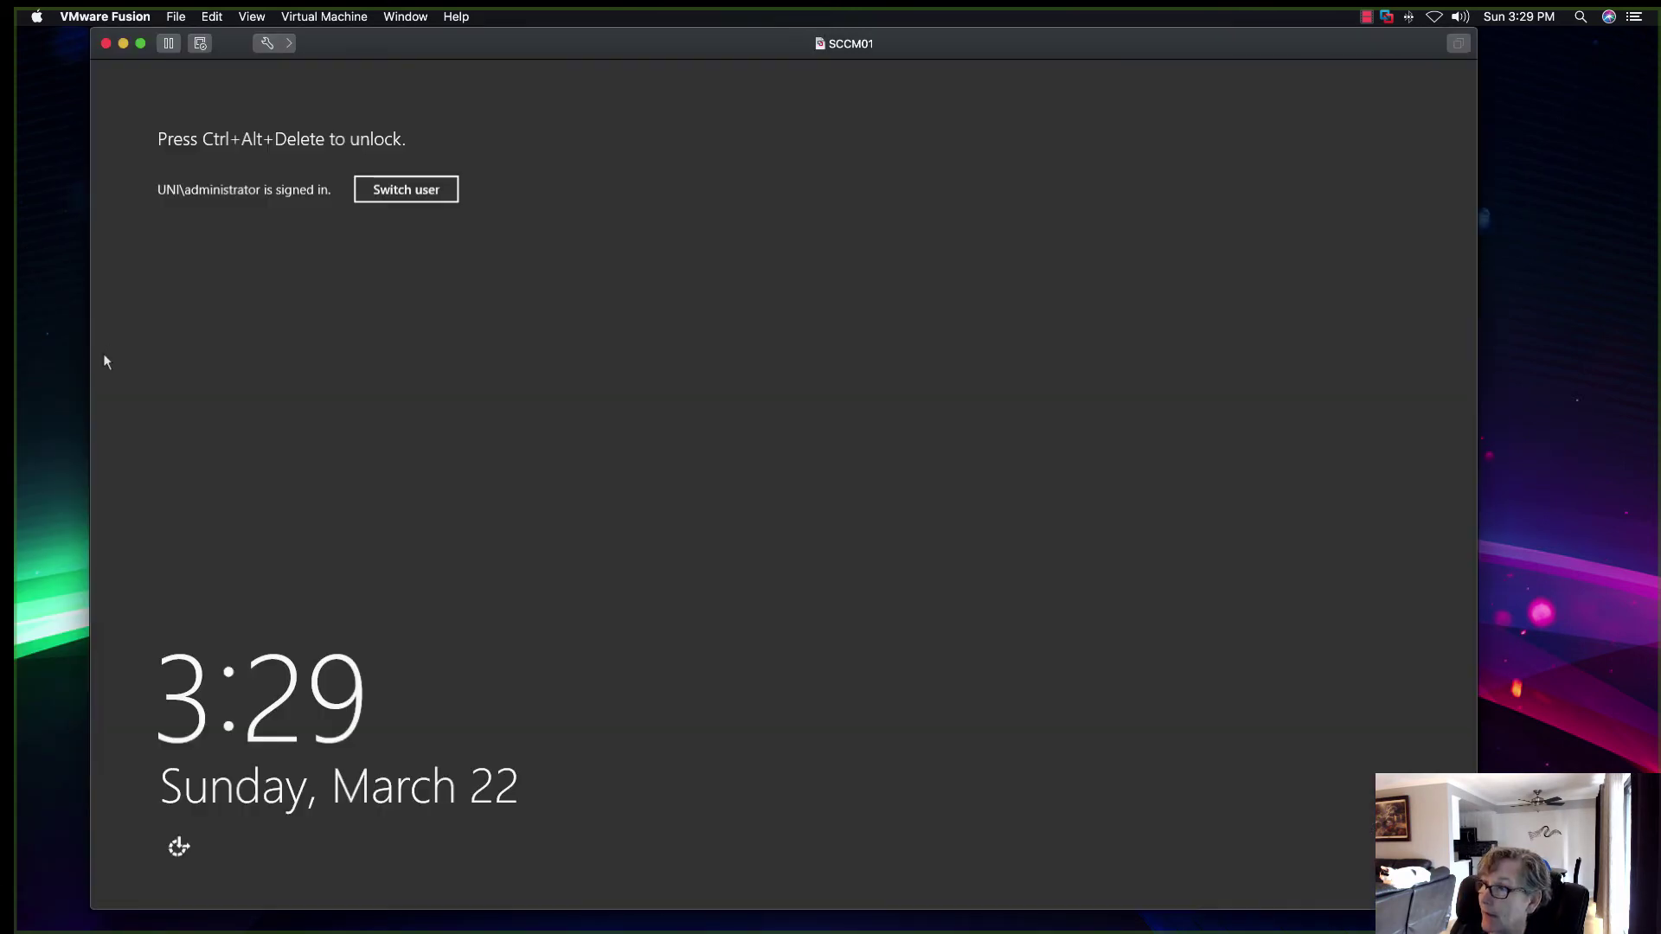
left_click(335, 17)
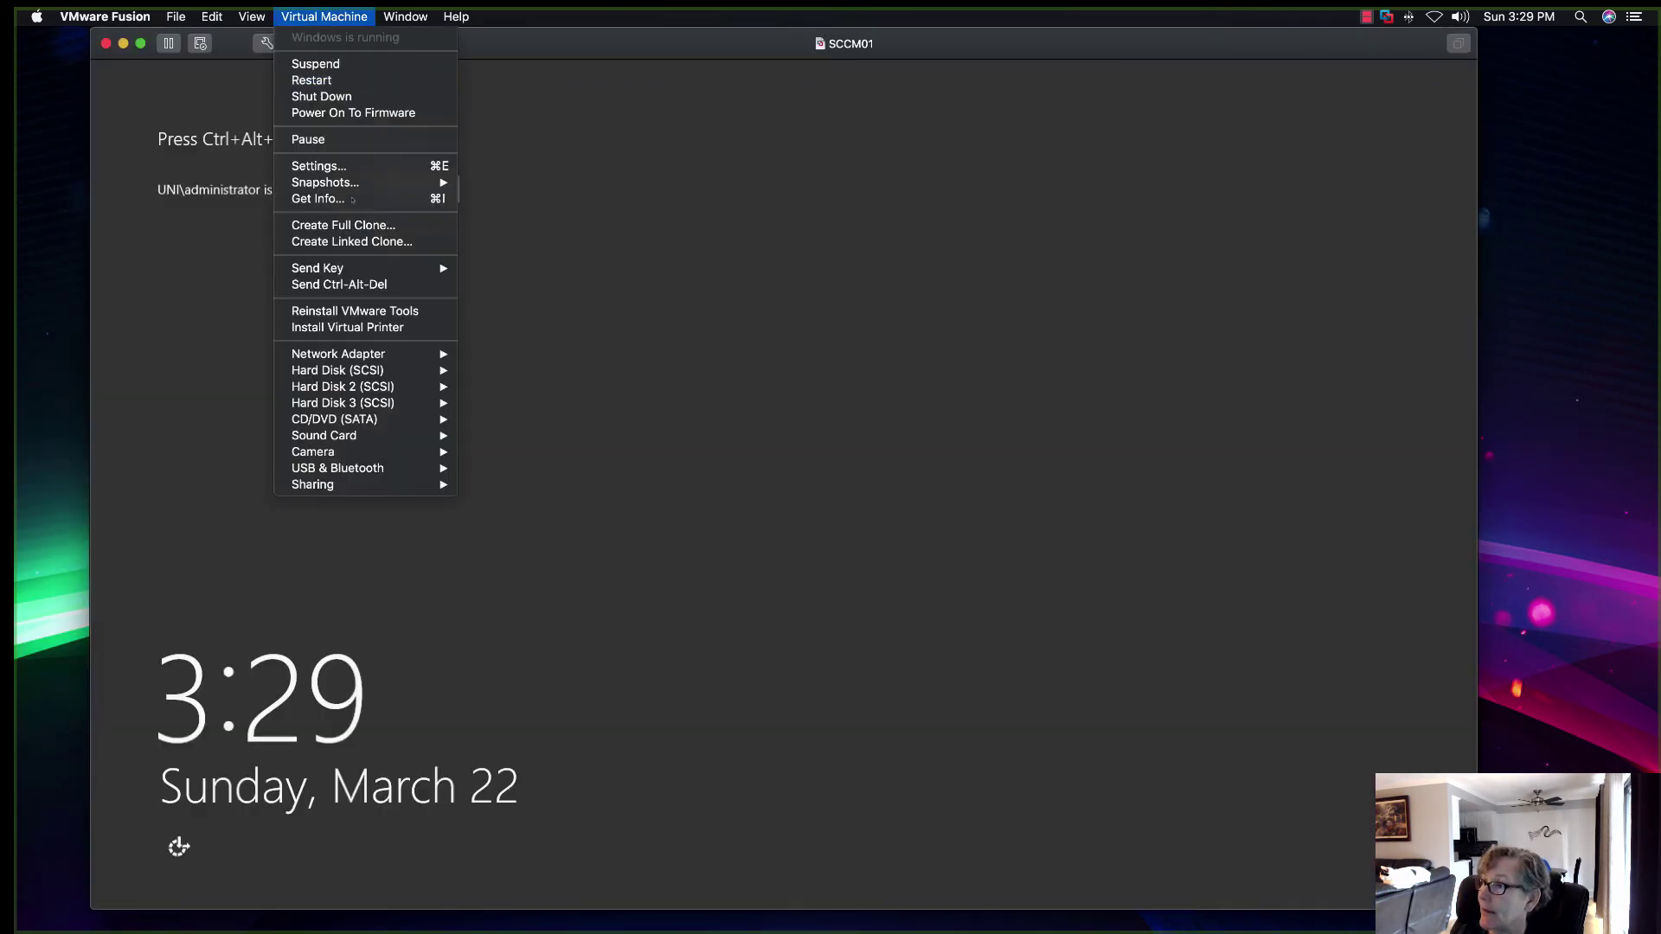
left_click(363, 286)
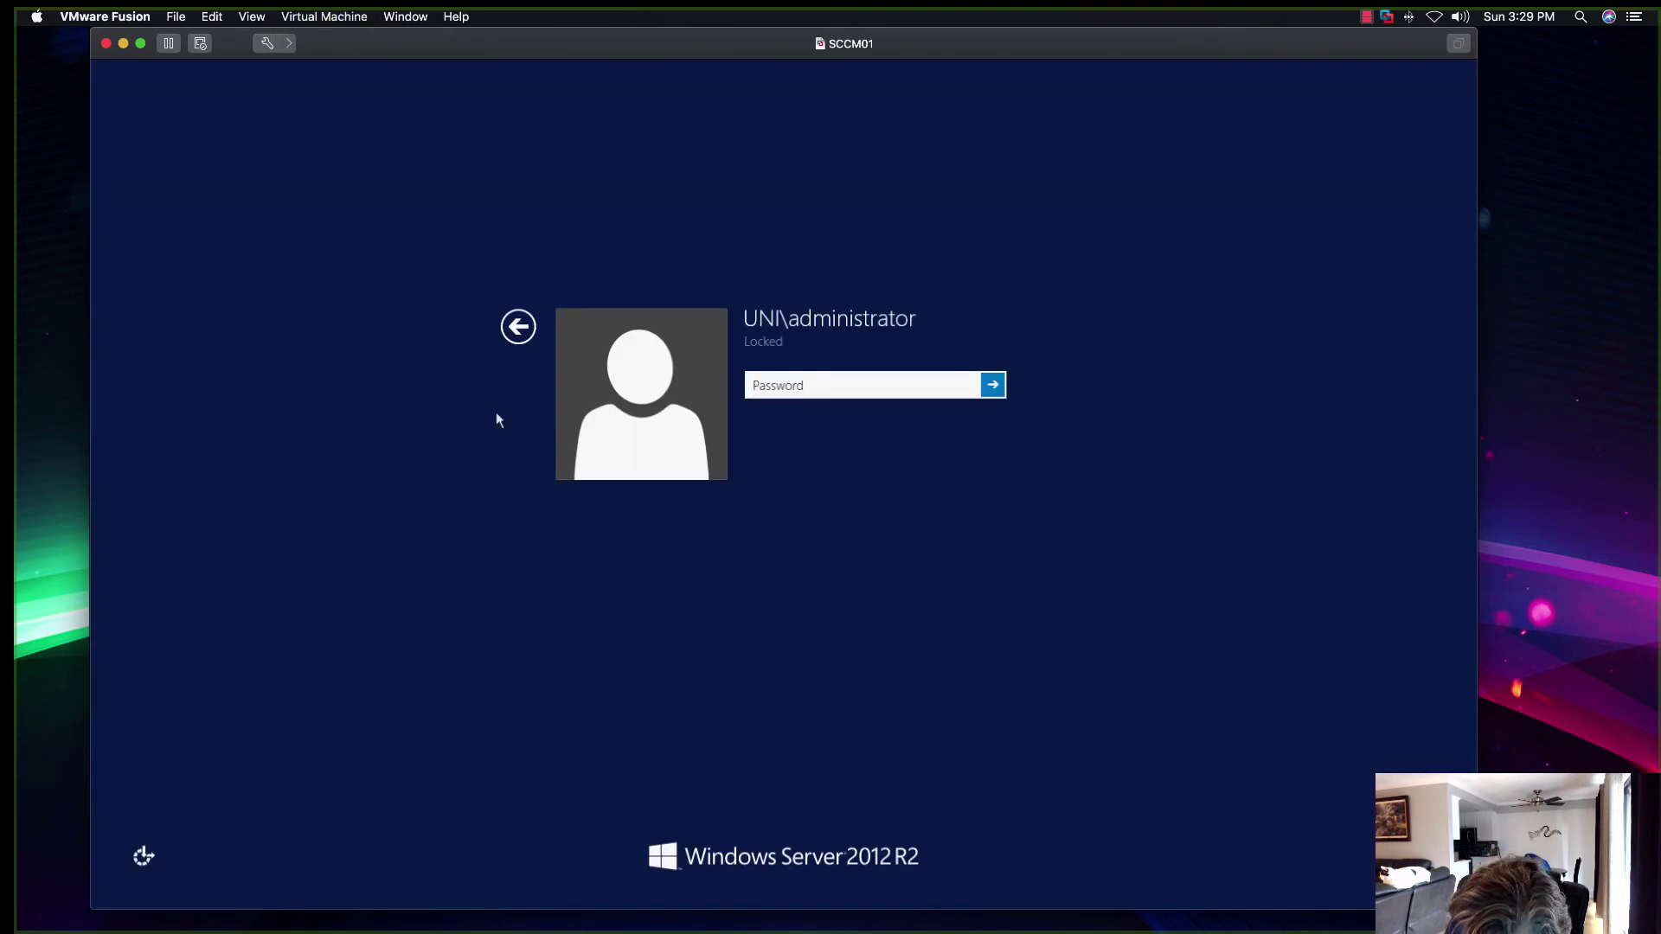
type("•••")
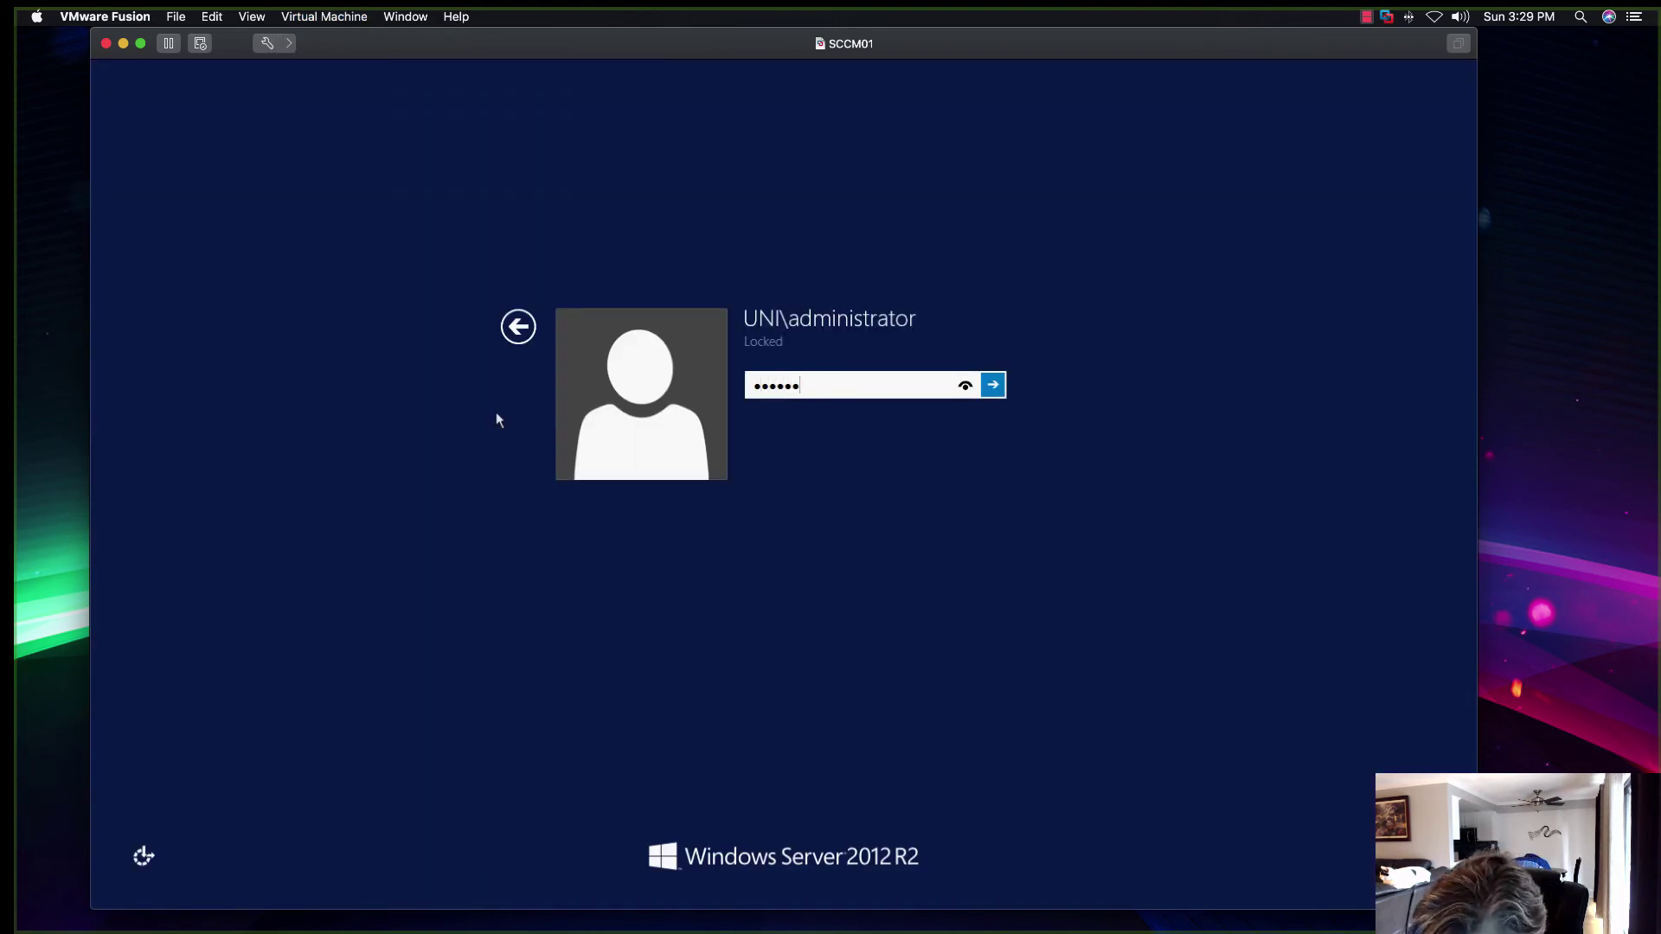
type("••••")
key("Return")
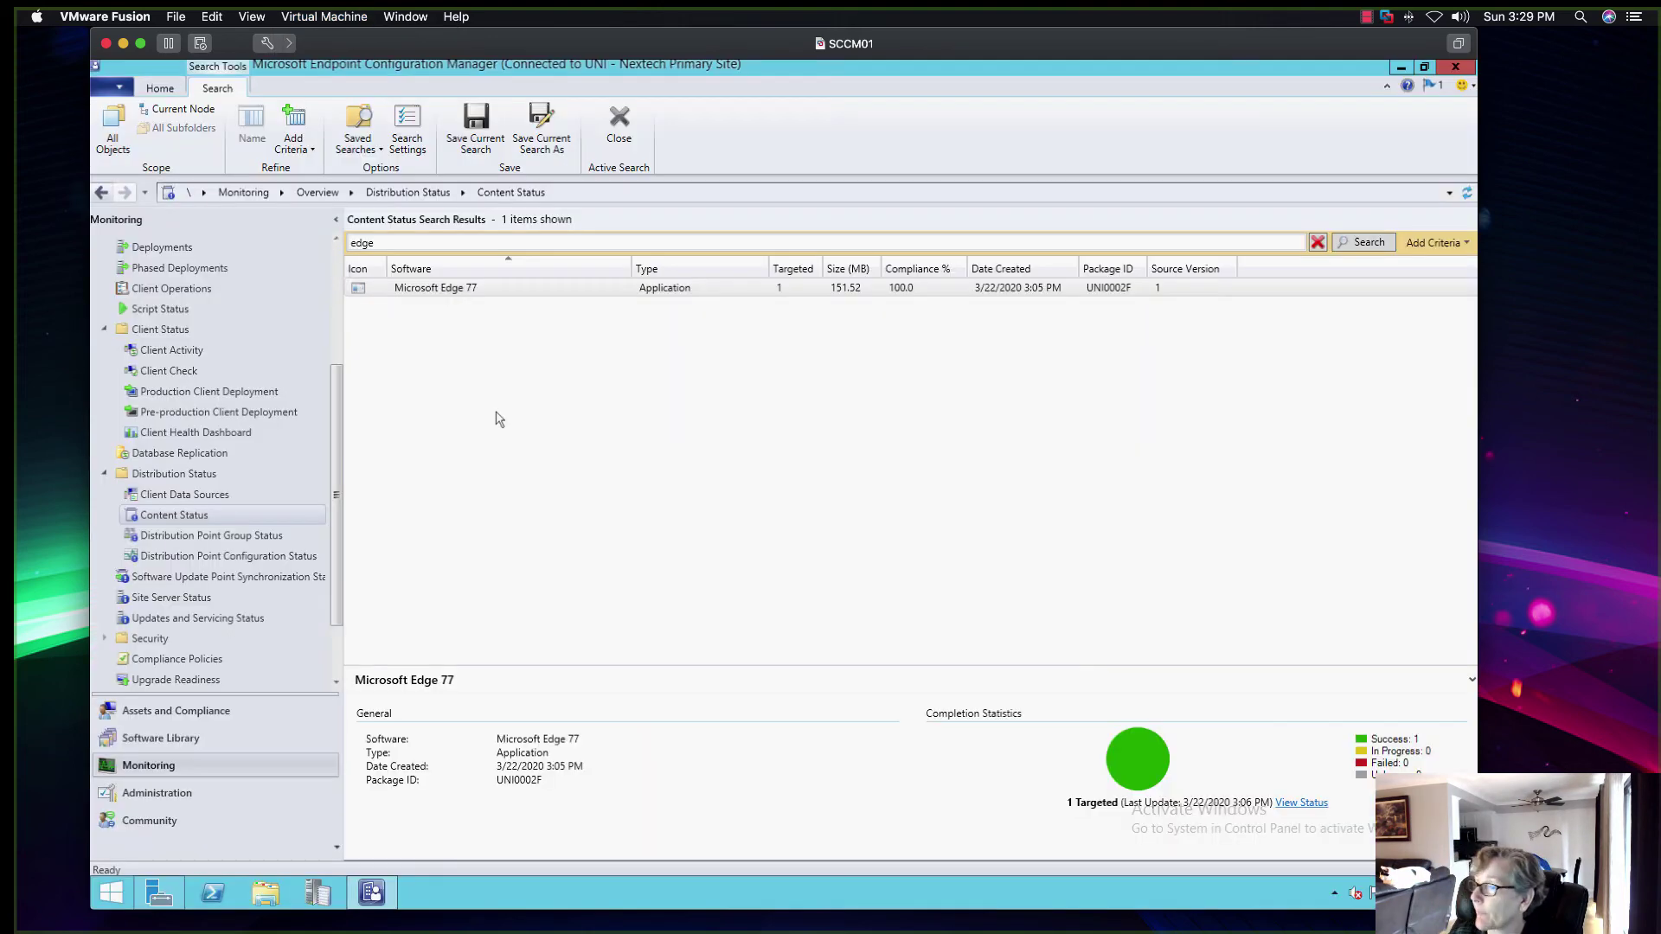
Open the properties of Default Client Settings in the Administration workspace of Configuration Manager.
left_click(147, 793)
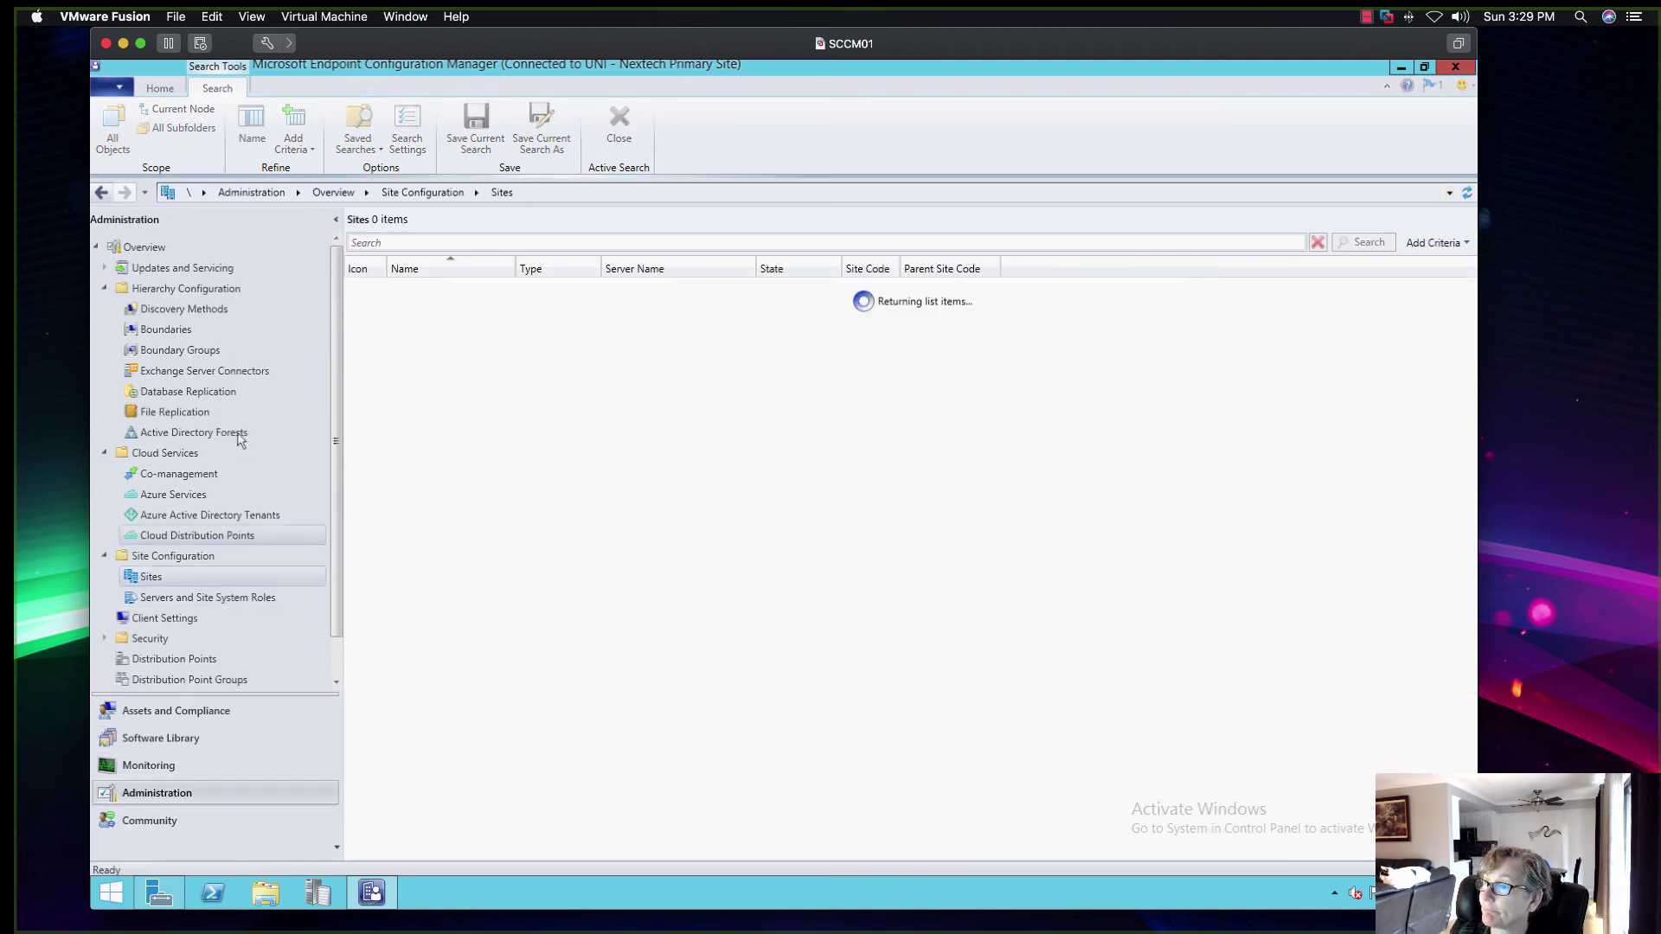
left_click(166, 618)
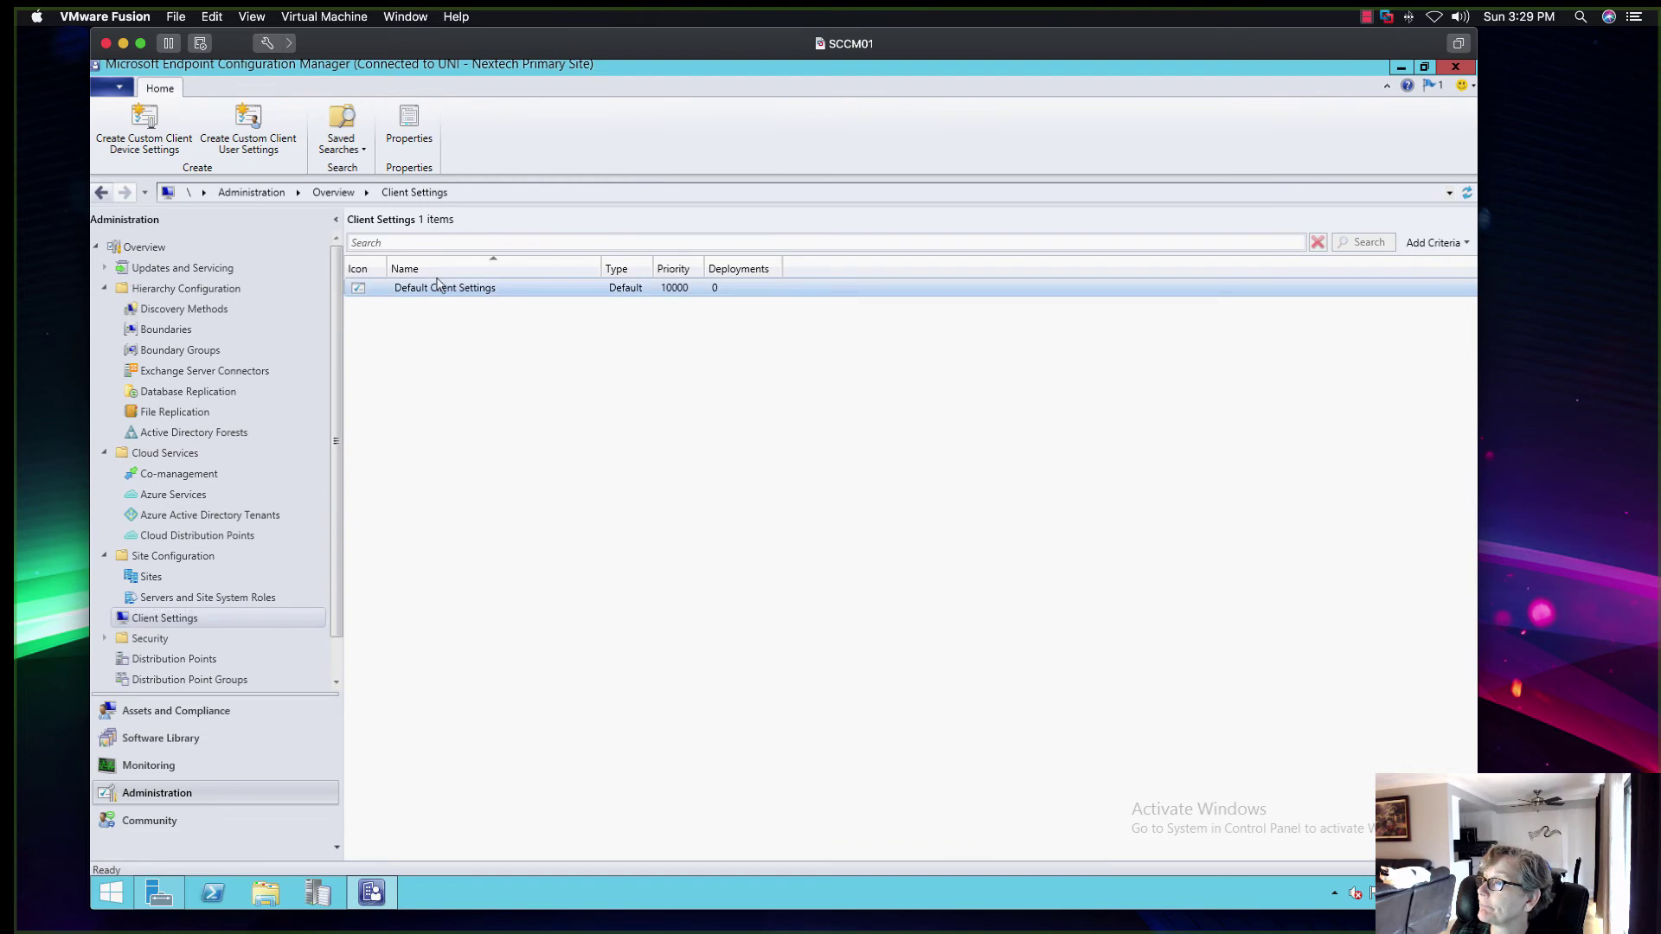
right_click(445, 288)
left_click(458, 300)
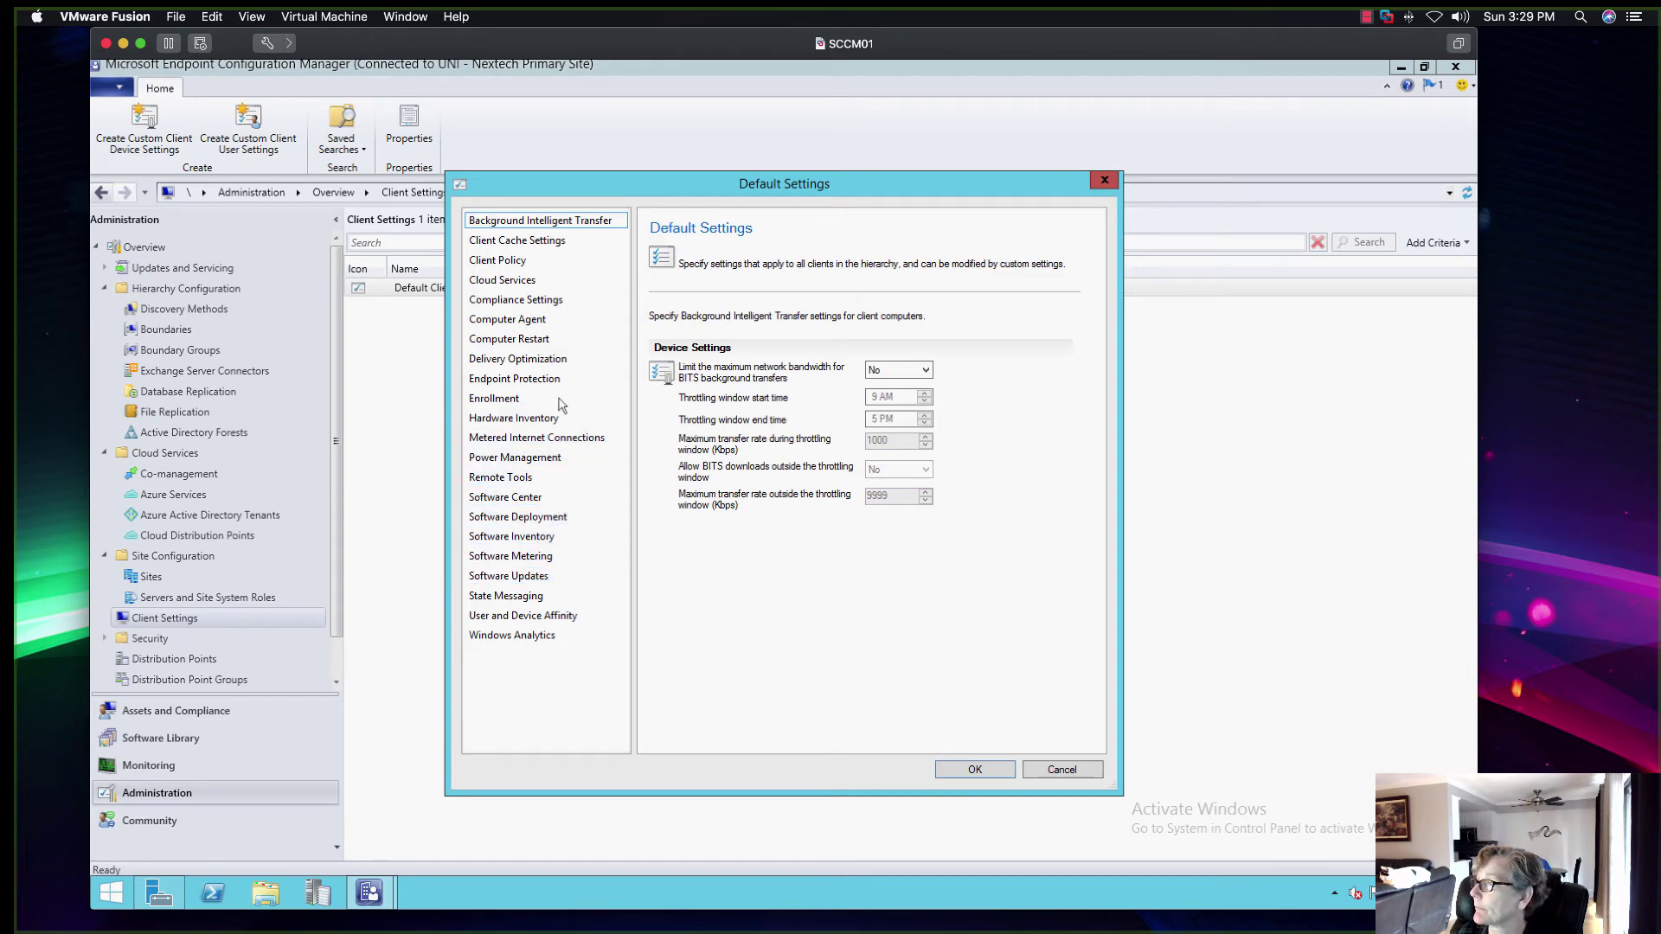
Review the Computer Agent client settings, including the PowerShell execution policy, and leave the Default Settings dialog without changes.
left_click(519, 258)
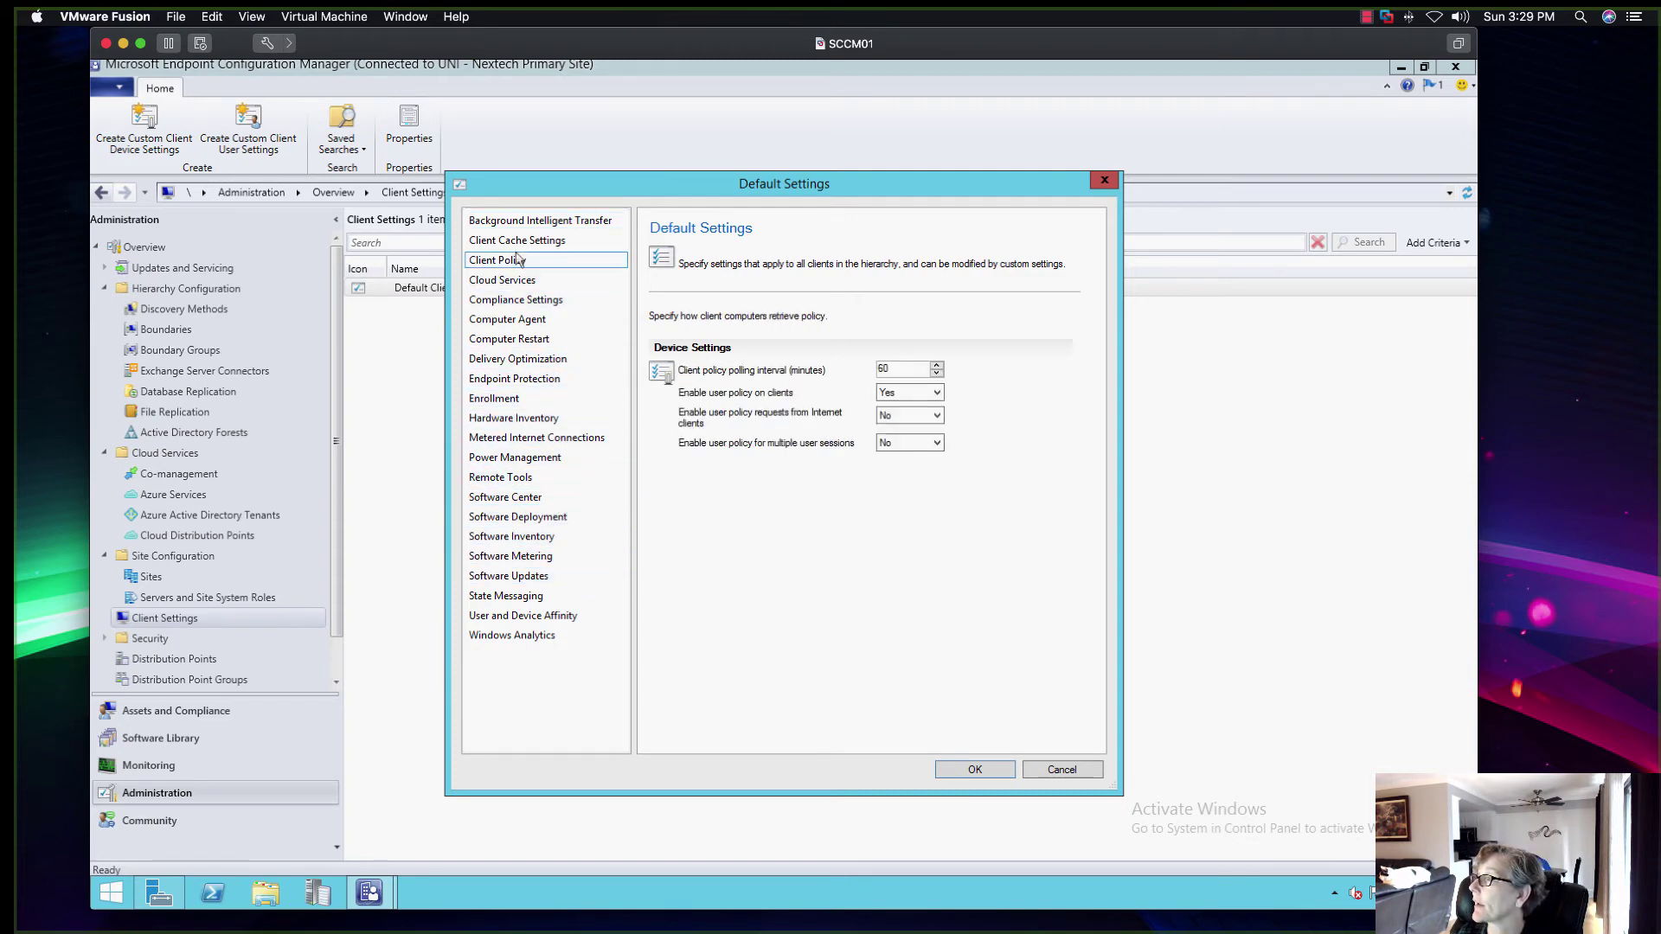
left_click(514, 279)
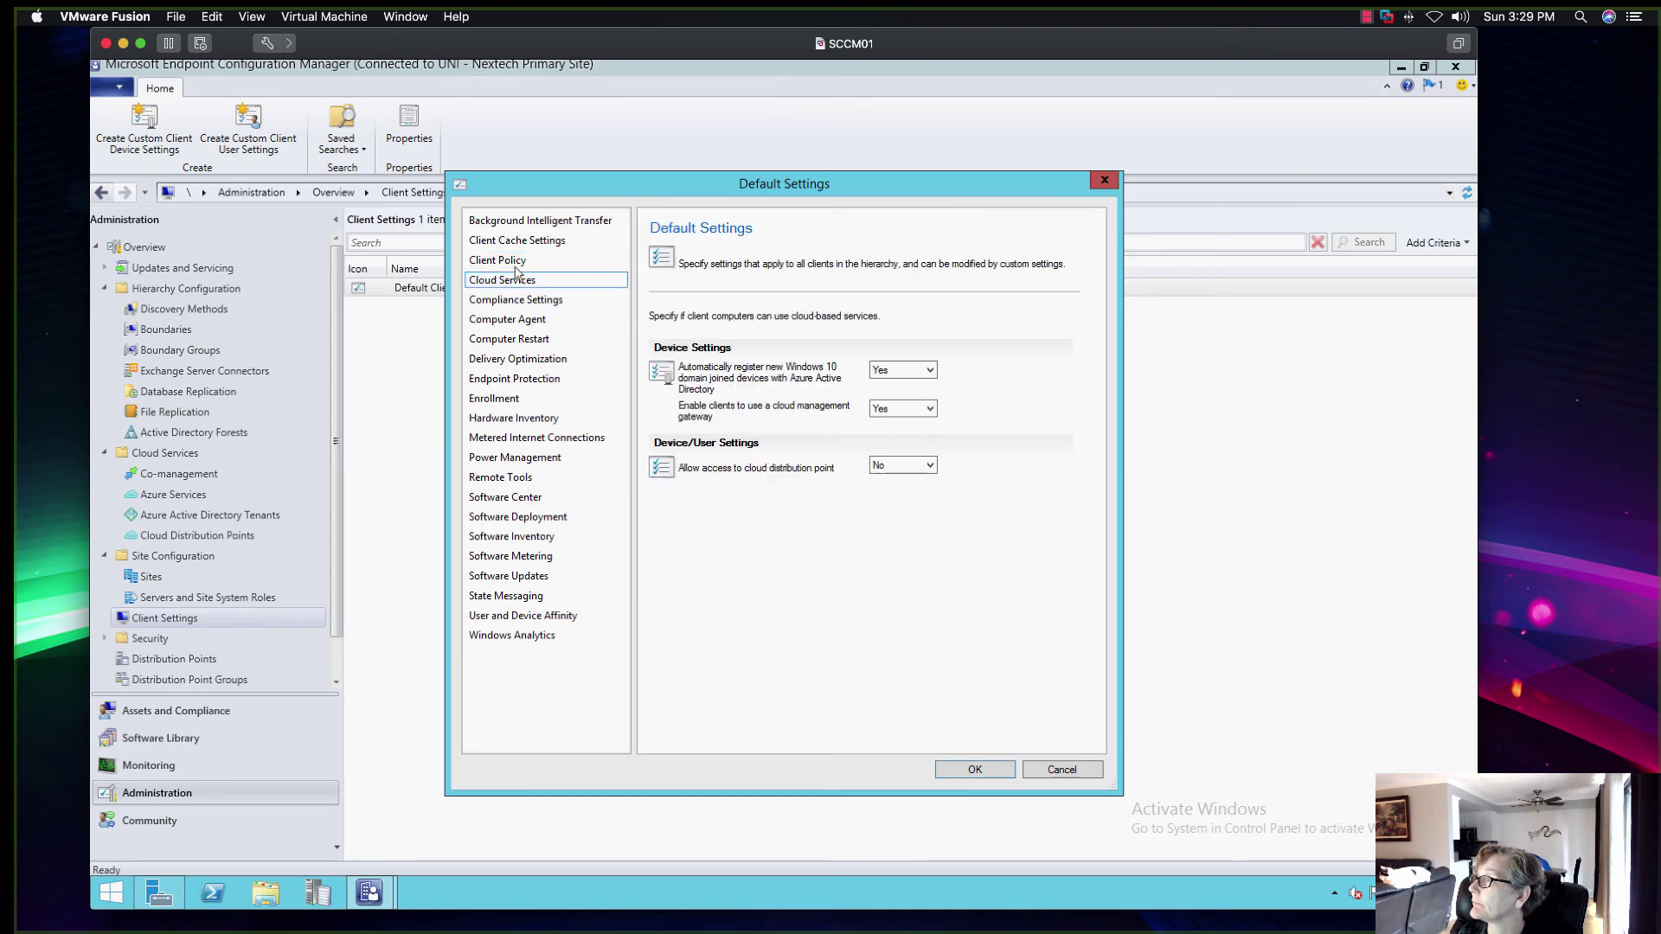
left_click(512, 299)
left_click(511, 317)
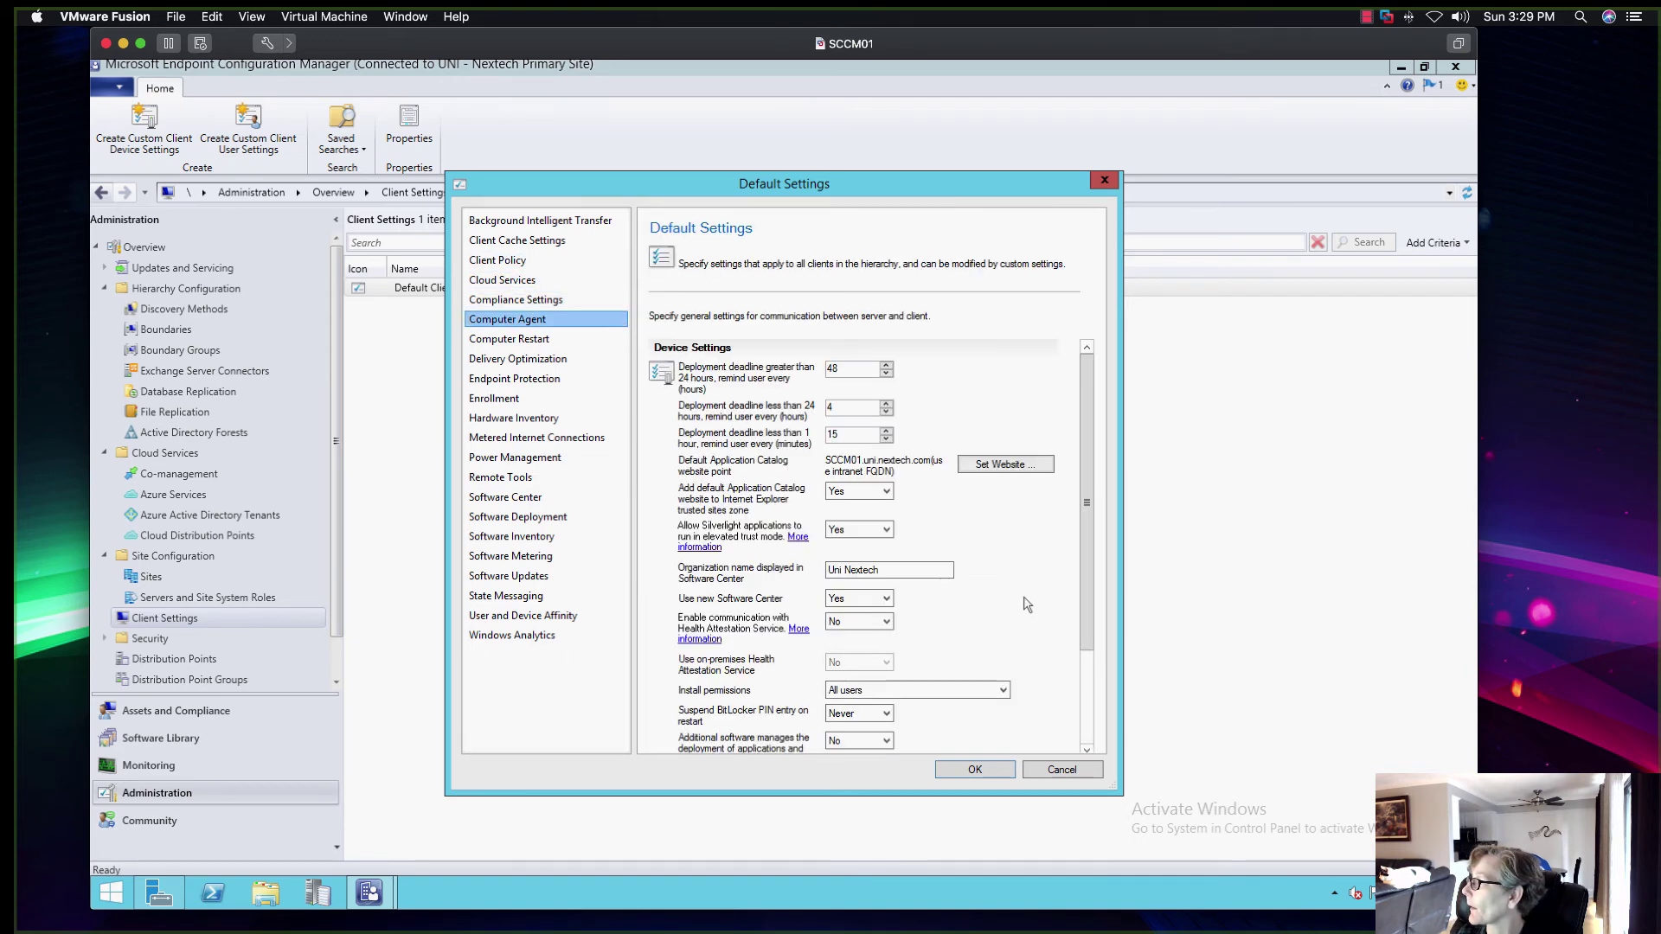
scroll(1077, 526, "down", 3)
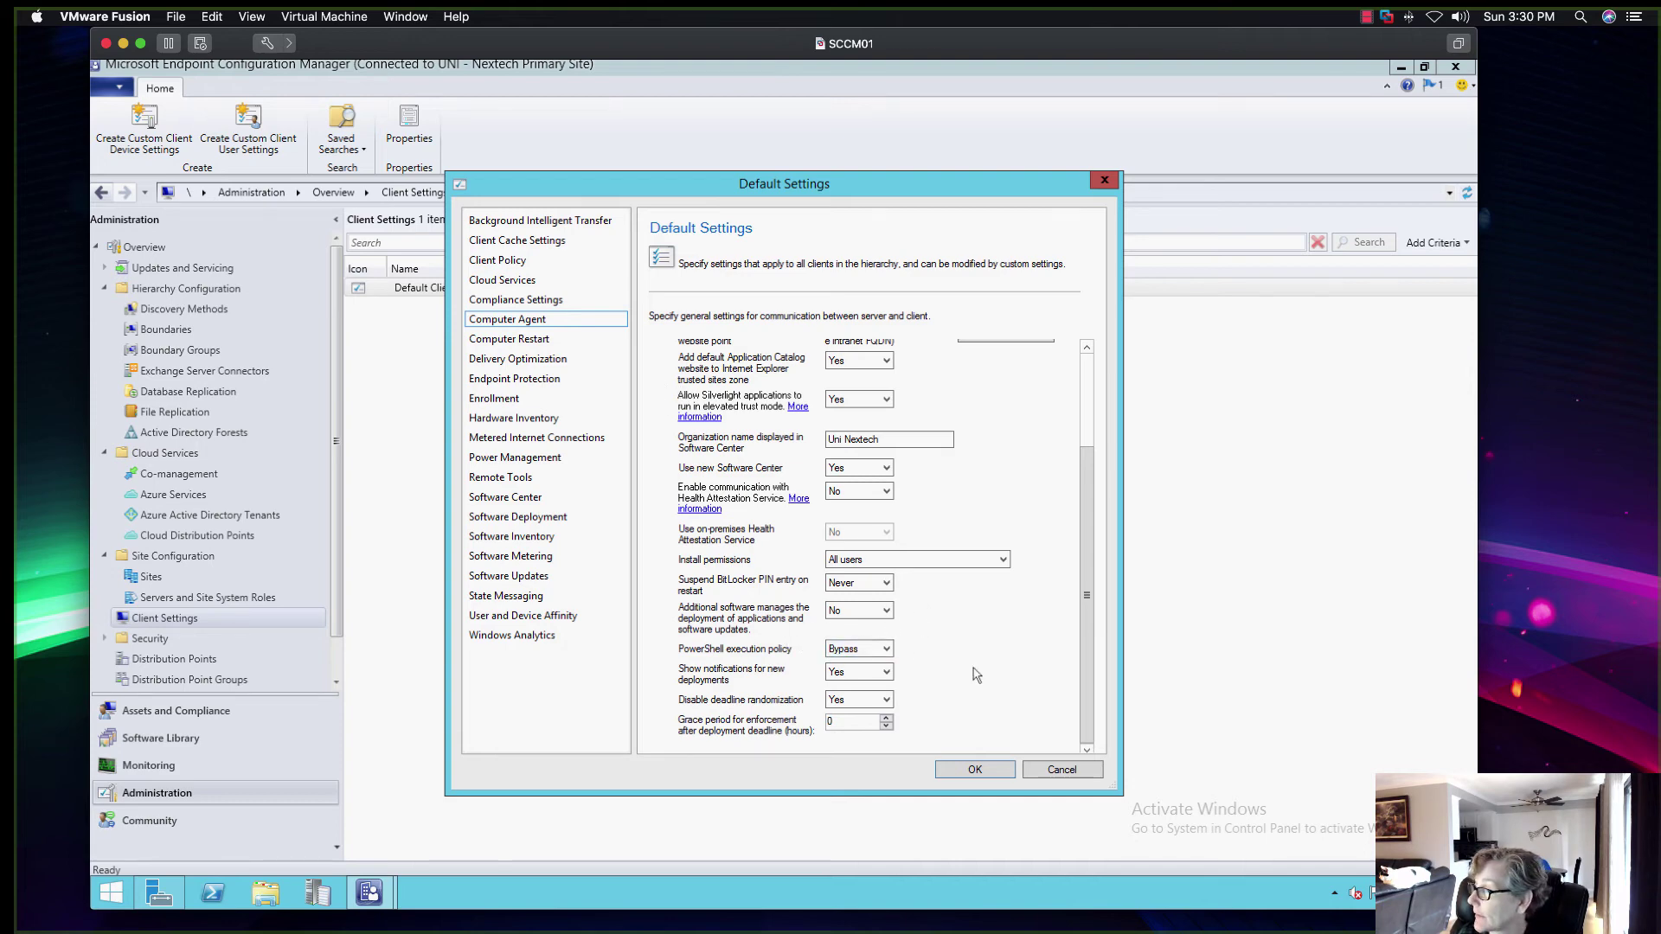
left_click(1055, 767)
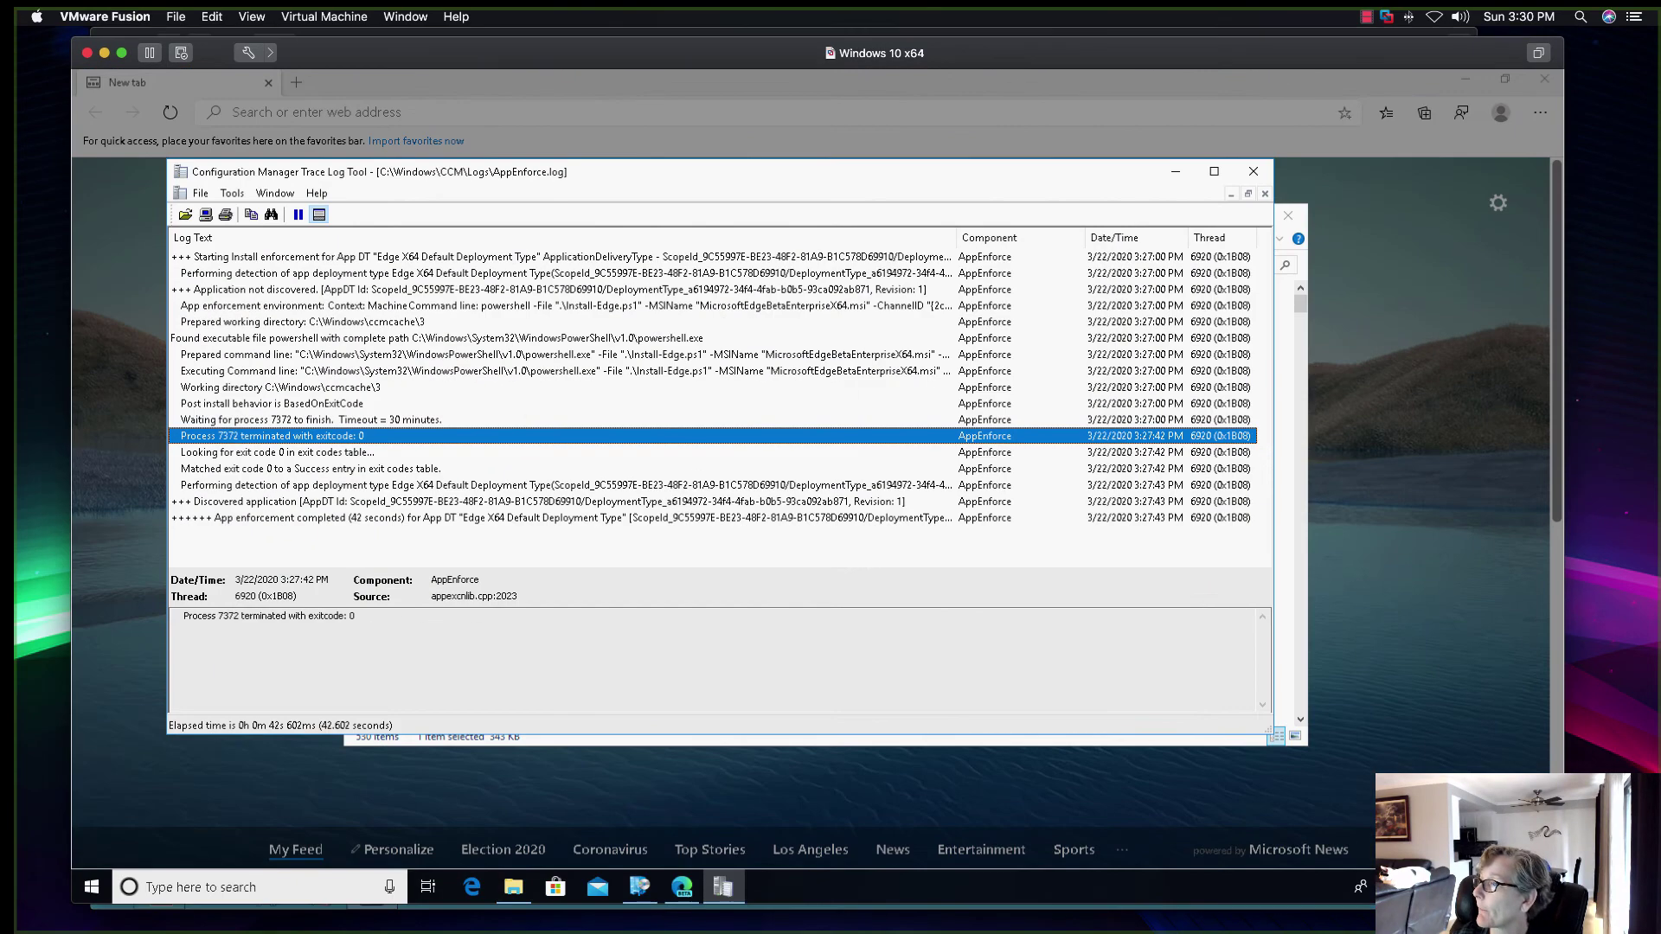
On the Windows 10 x64 machine, close the trace log tool and File Explorer, and dismiss Microsoft Edge Beta's welcome setup.
left_click(1243, 175)
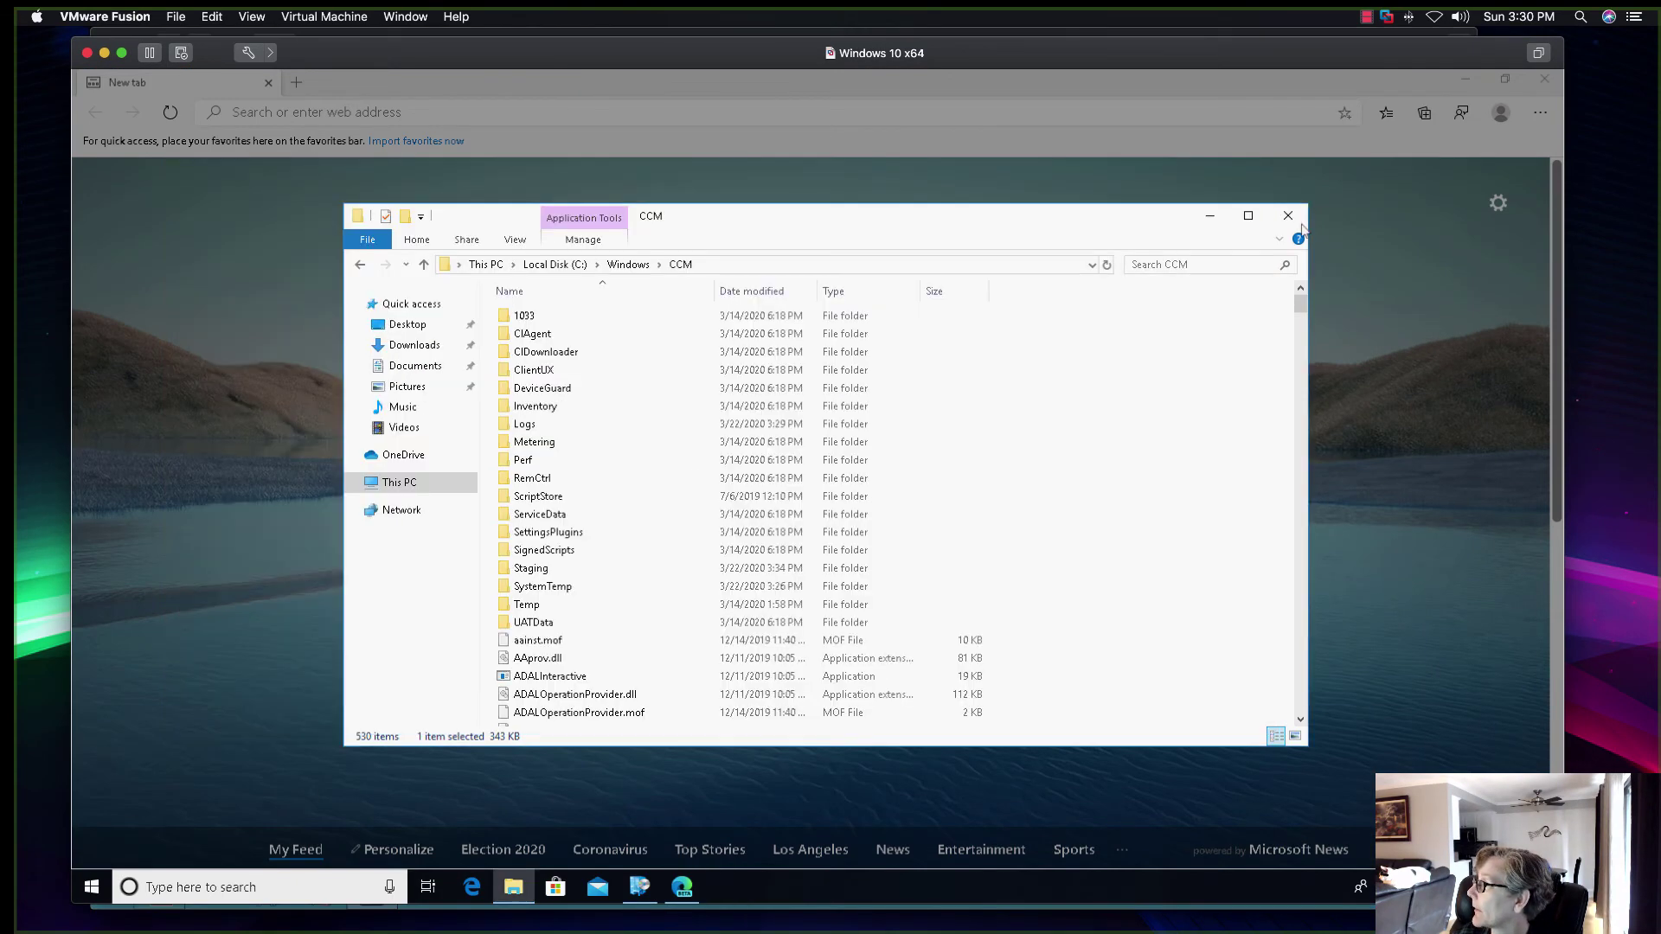
left_click(1288, 215)
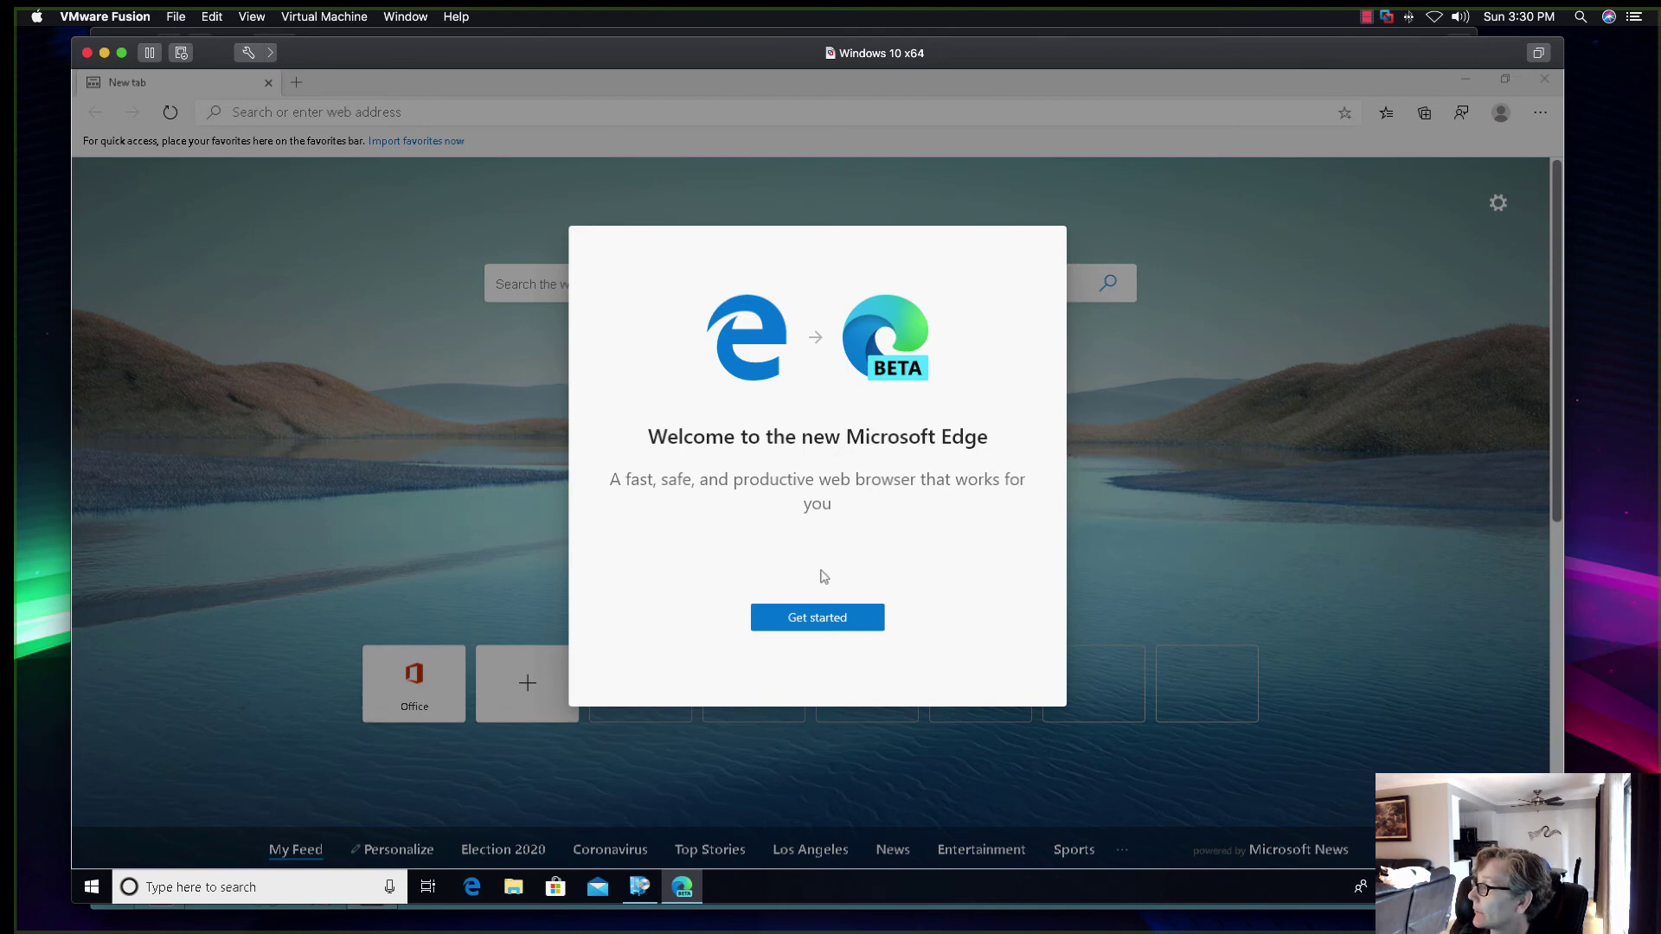
left_click(788, 616)
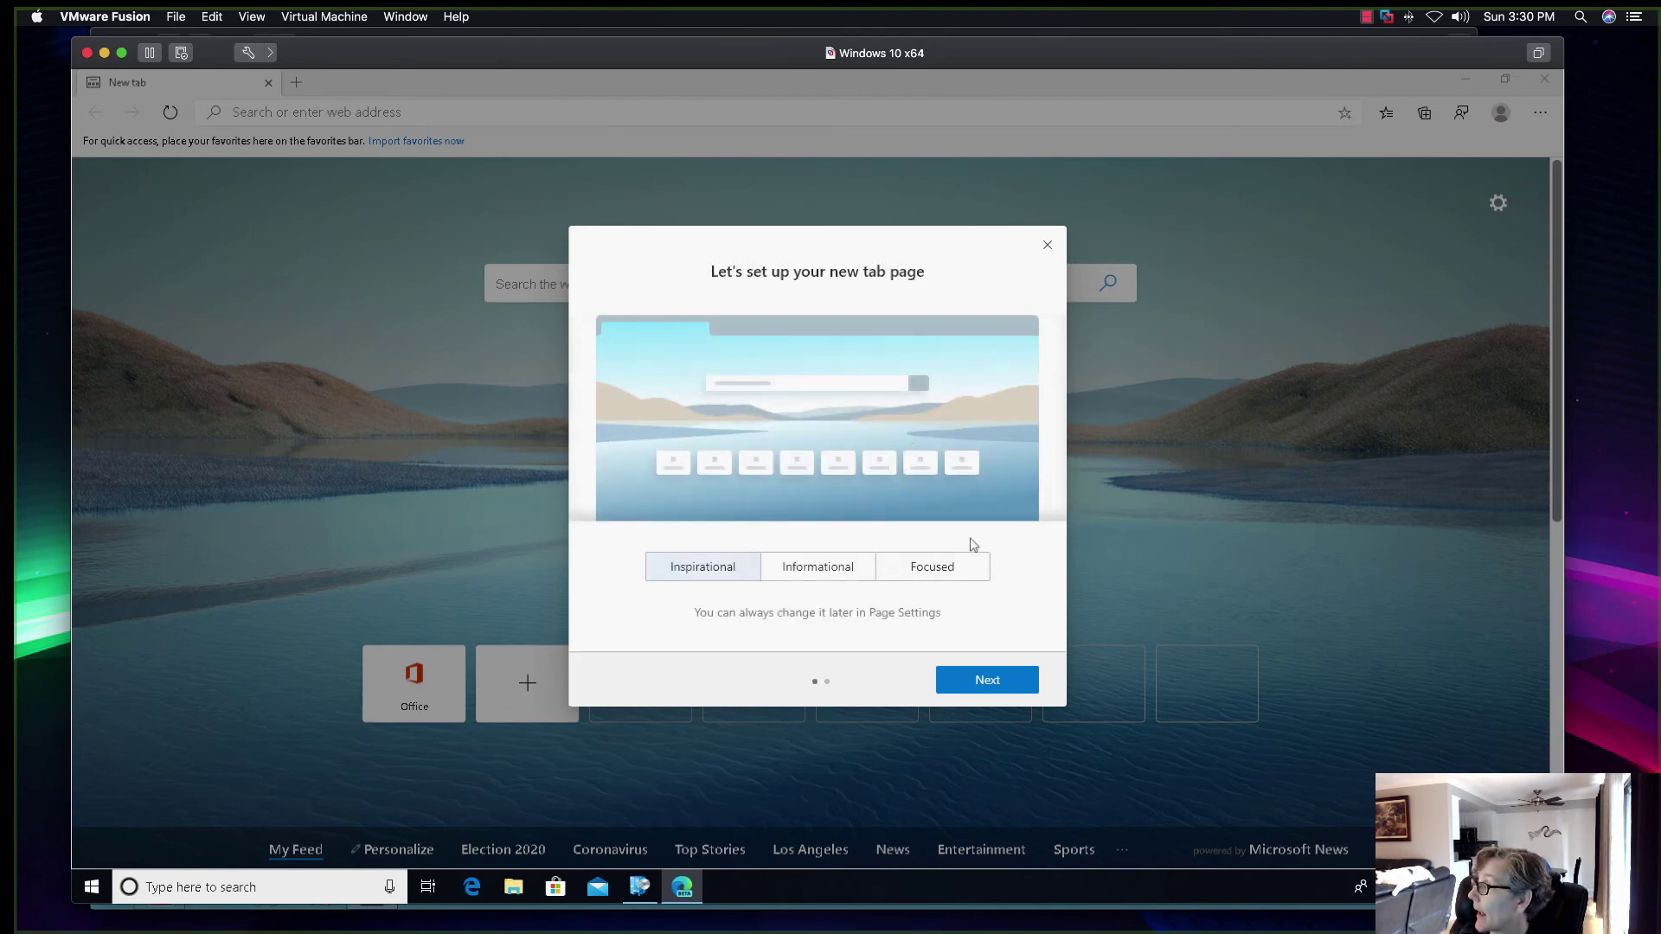
left_click(1046, 245)
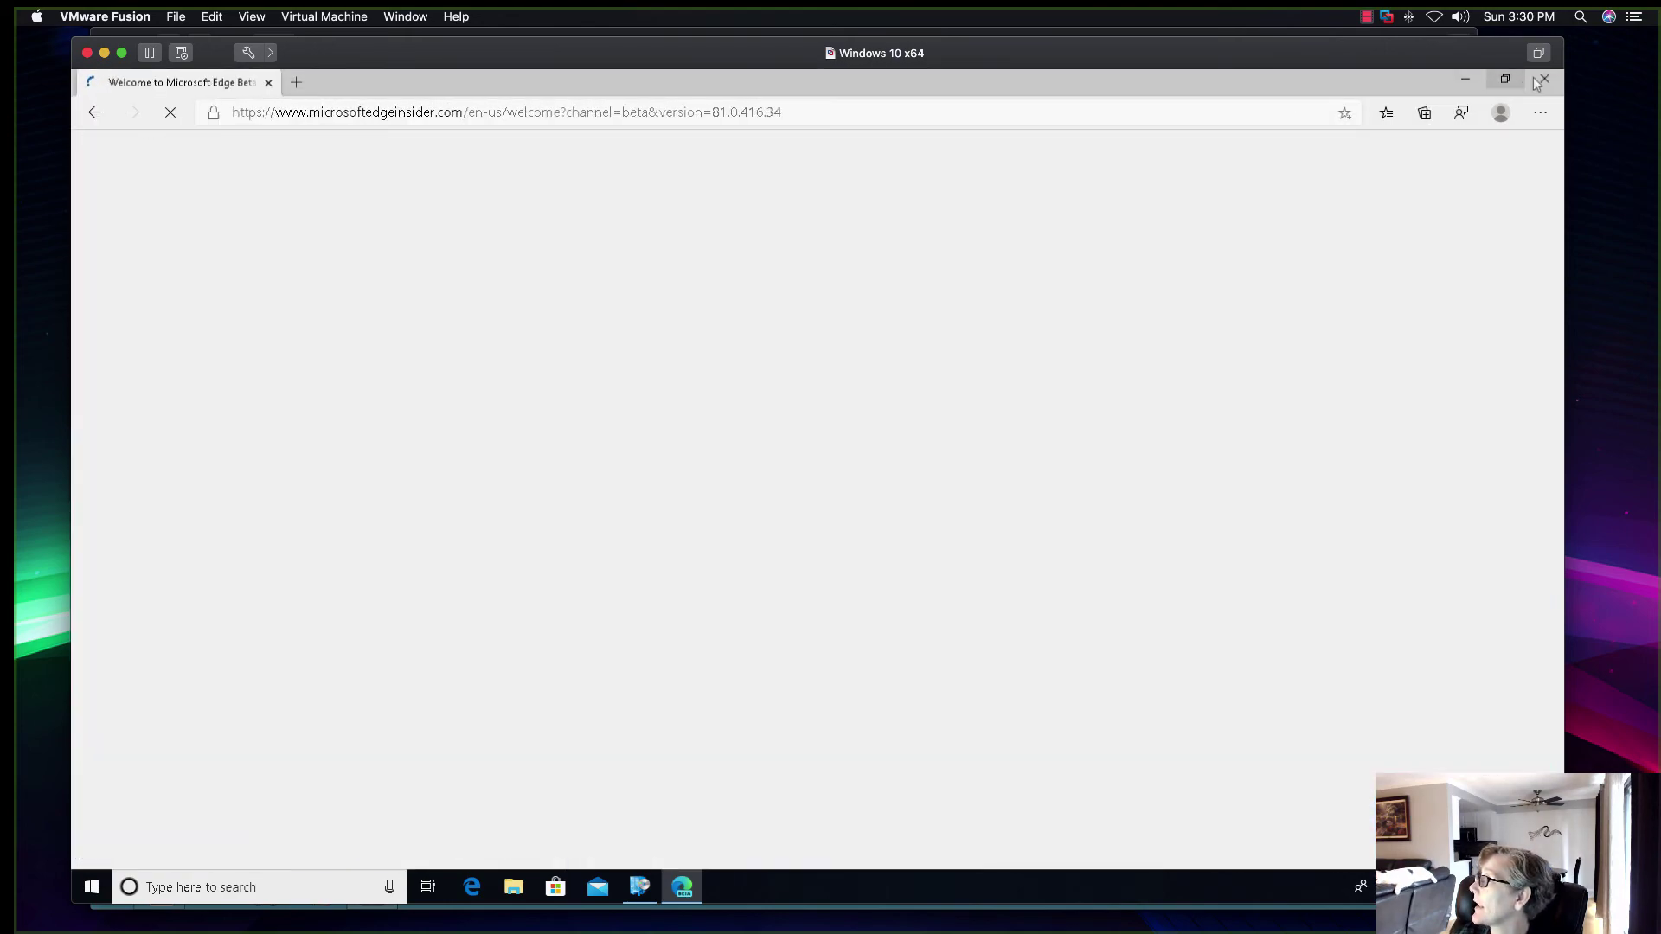
Close Microsoft Edge Beta and check the application installation status in Software Center.
left_click(1474, 78)
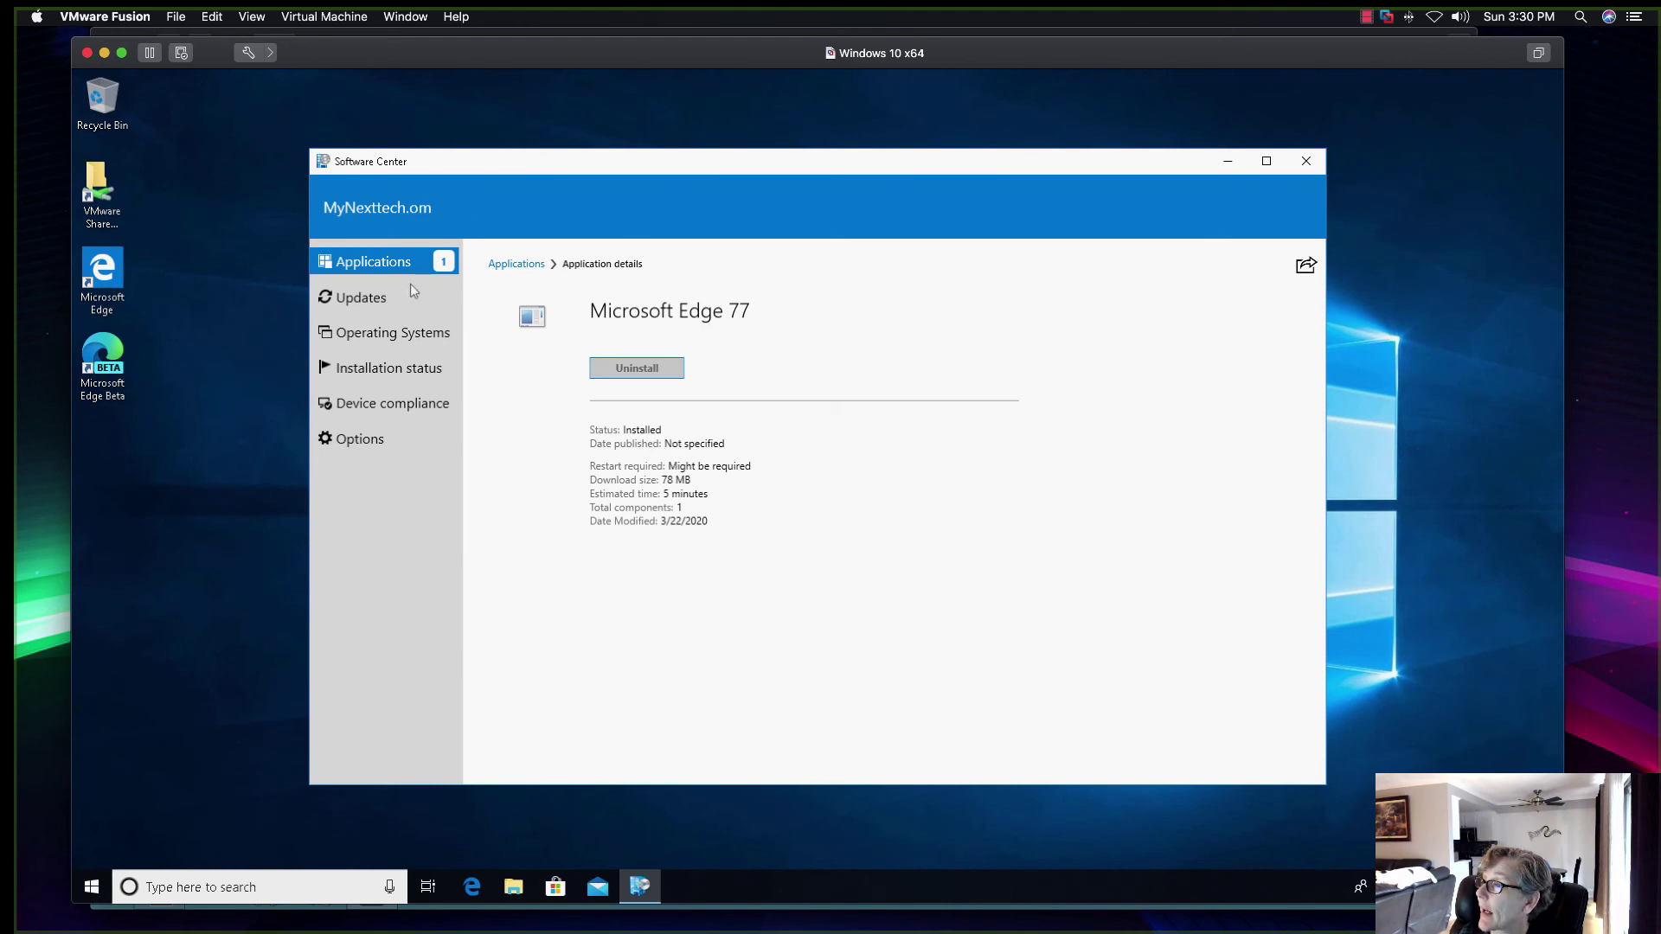
left_click(386, 367)
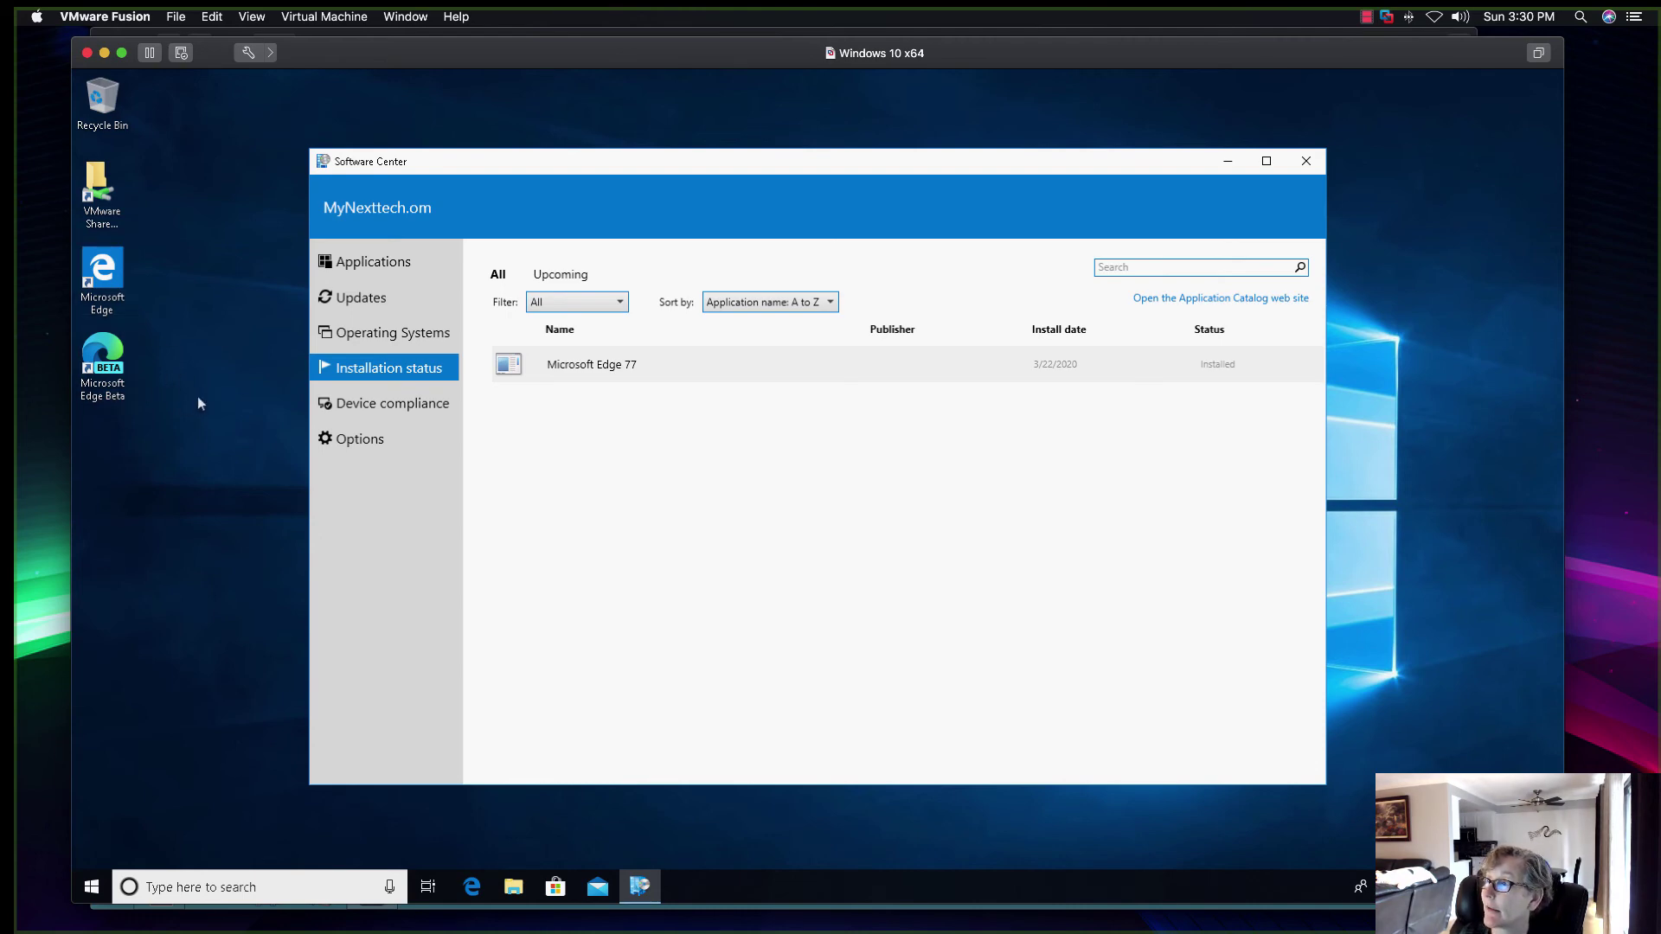
left_click_drag(465, 171, 450, 166)
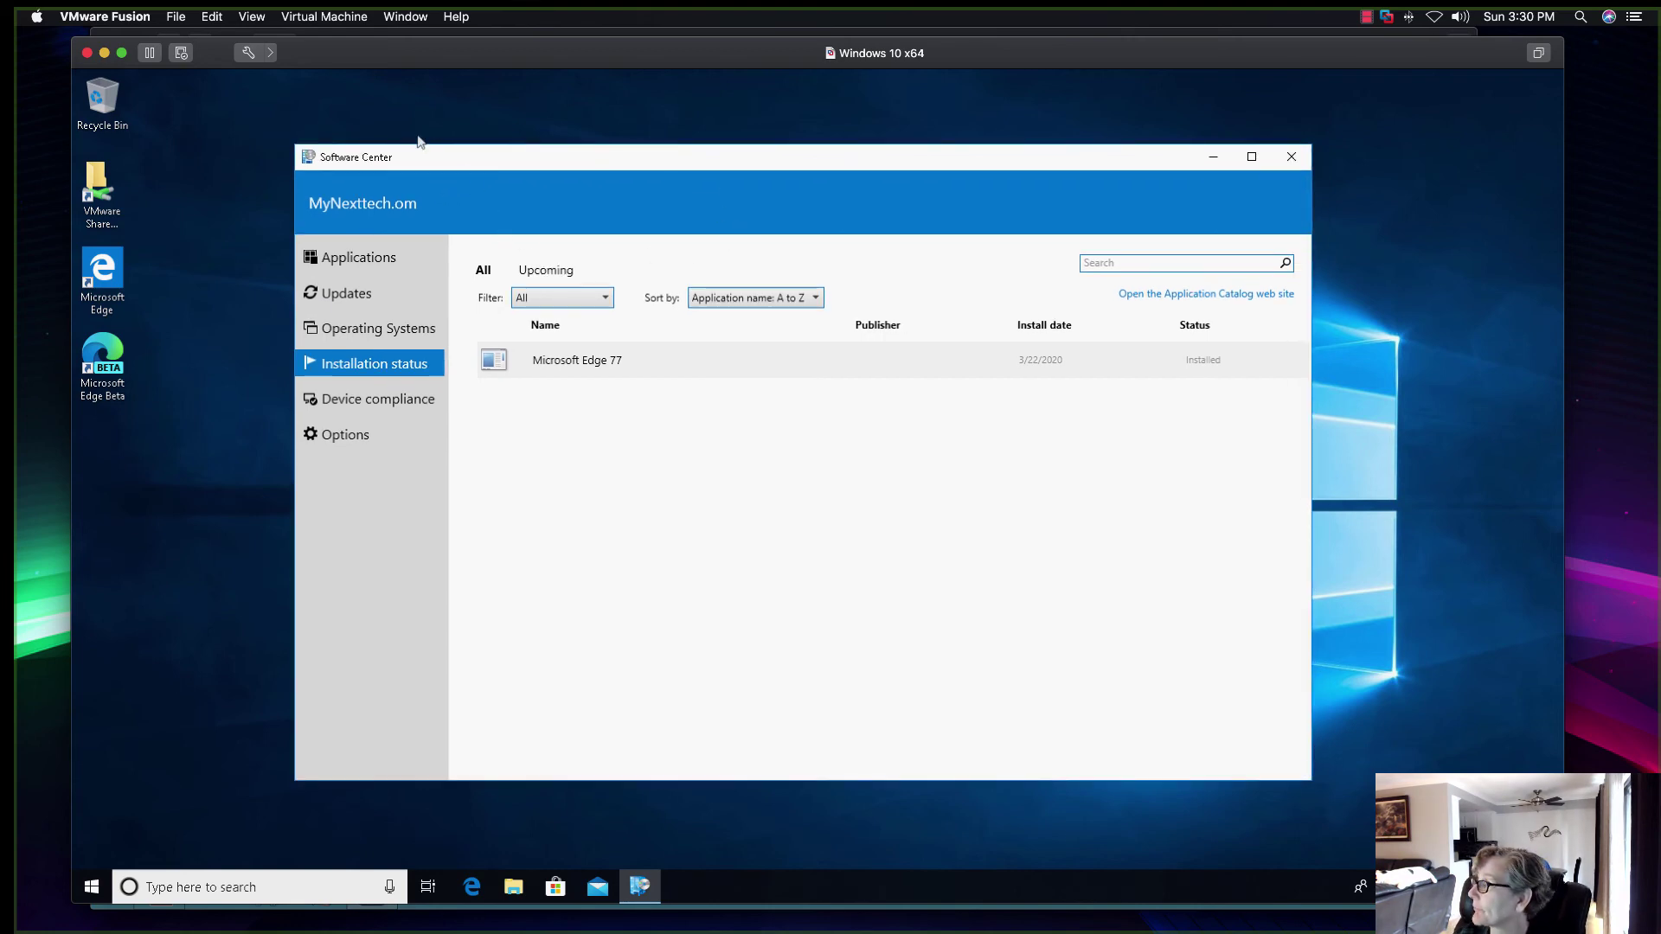
Close Software Center, minimize the Windows 10 x64 machine, and return to the Software Library workspace of Configuration Manager on SCCM01.
left_click(1287, 155)
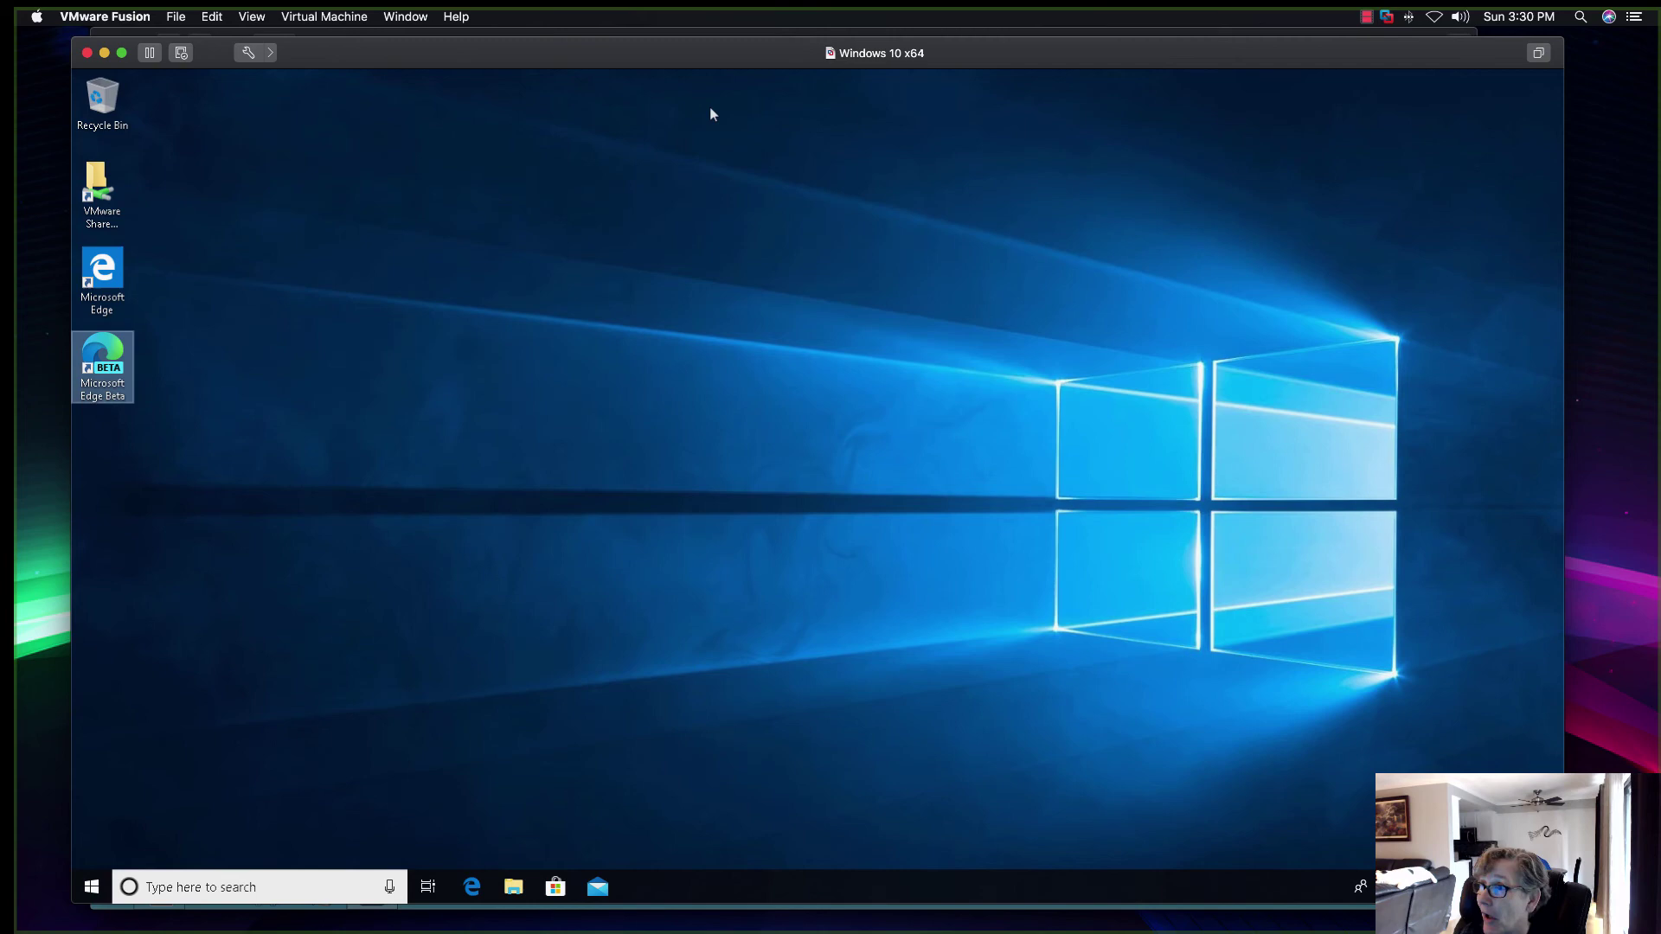
left_click(104, 52)
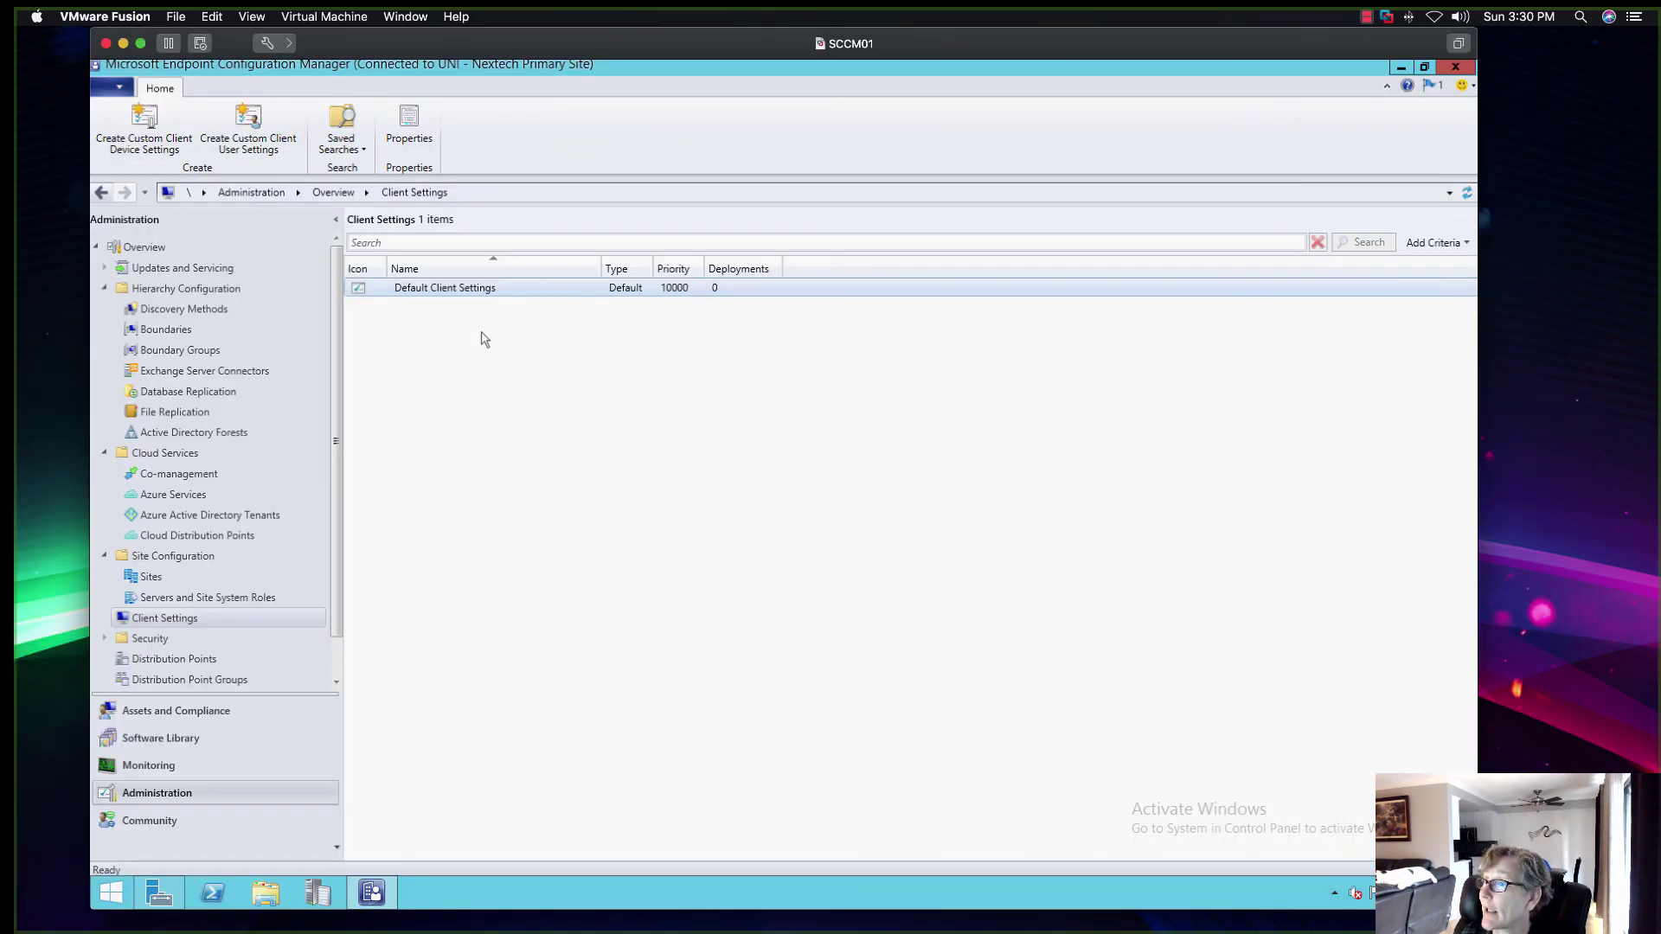
left_click(182, 737)
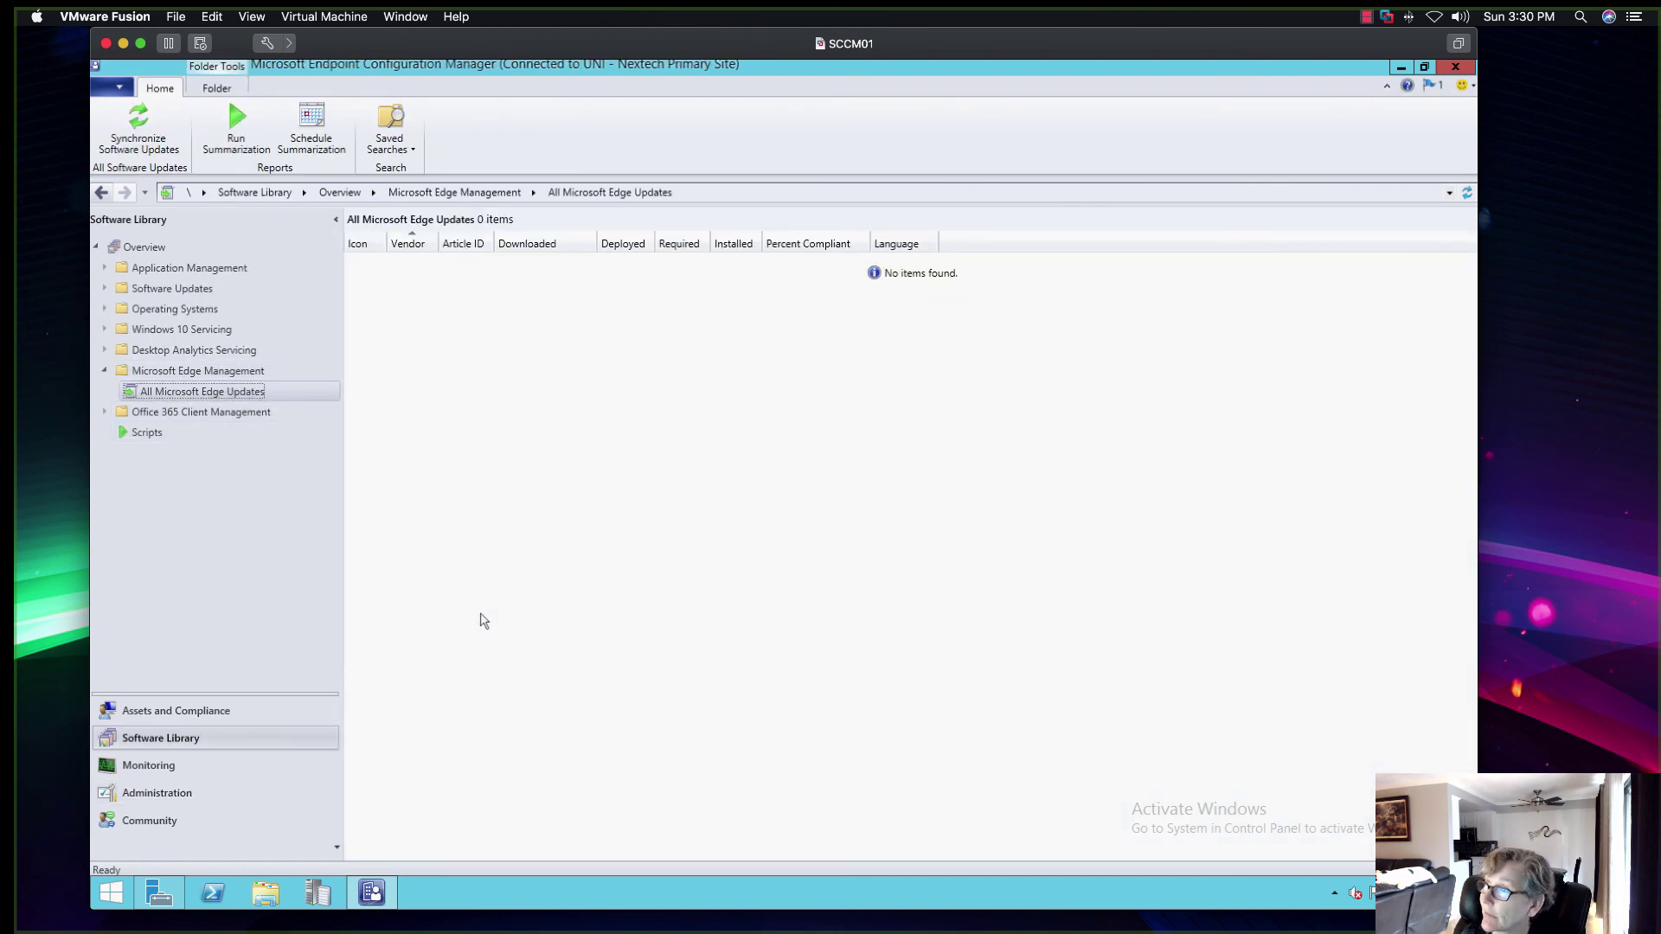
Review the Microsoft Edge Management node, its All Microsoft Edge Updates list and the actions available for the node.
left_click(208, 370)
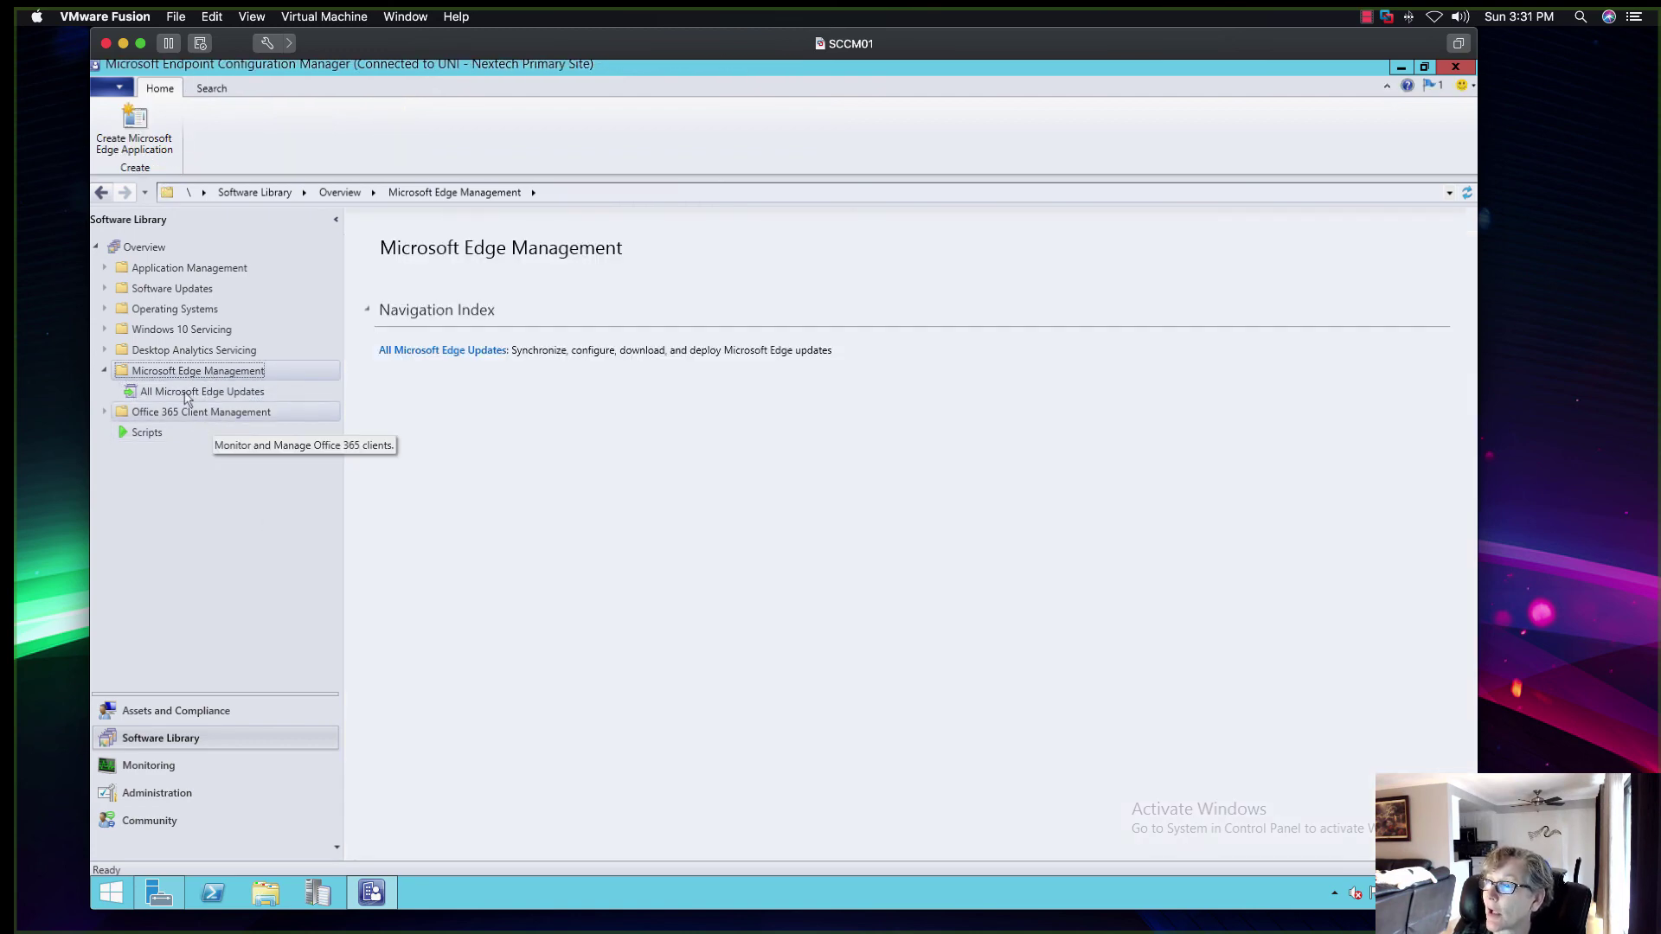
left_click(190, 393)
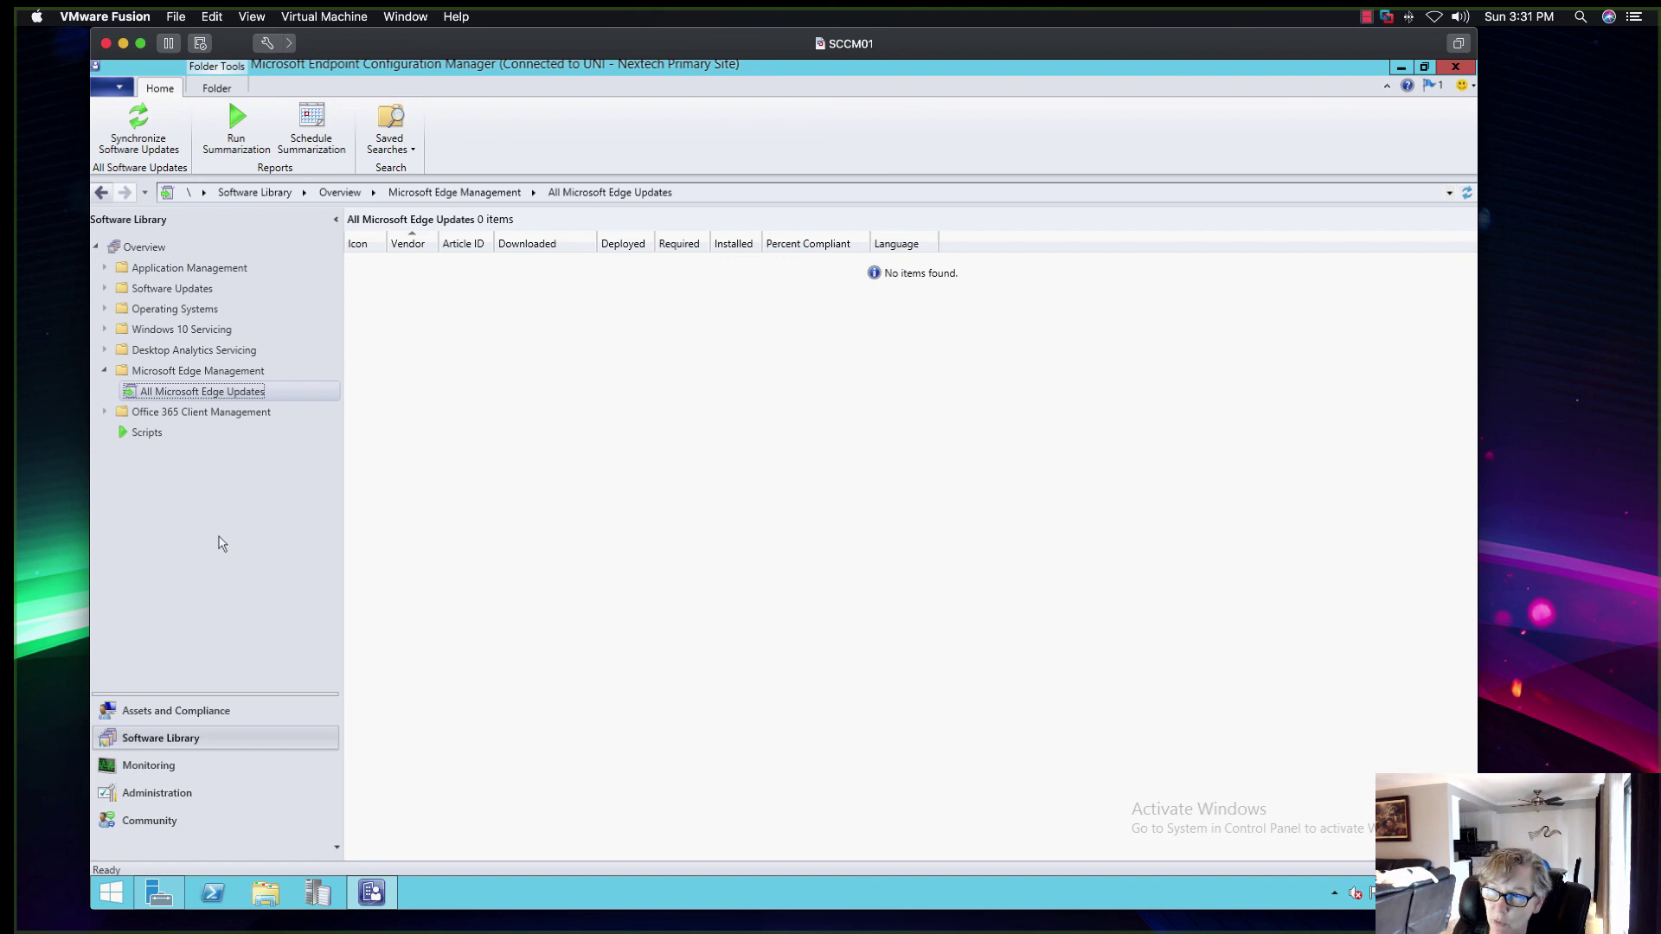
left_click(227, 370)
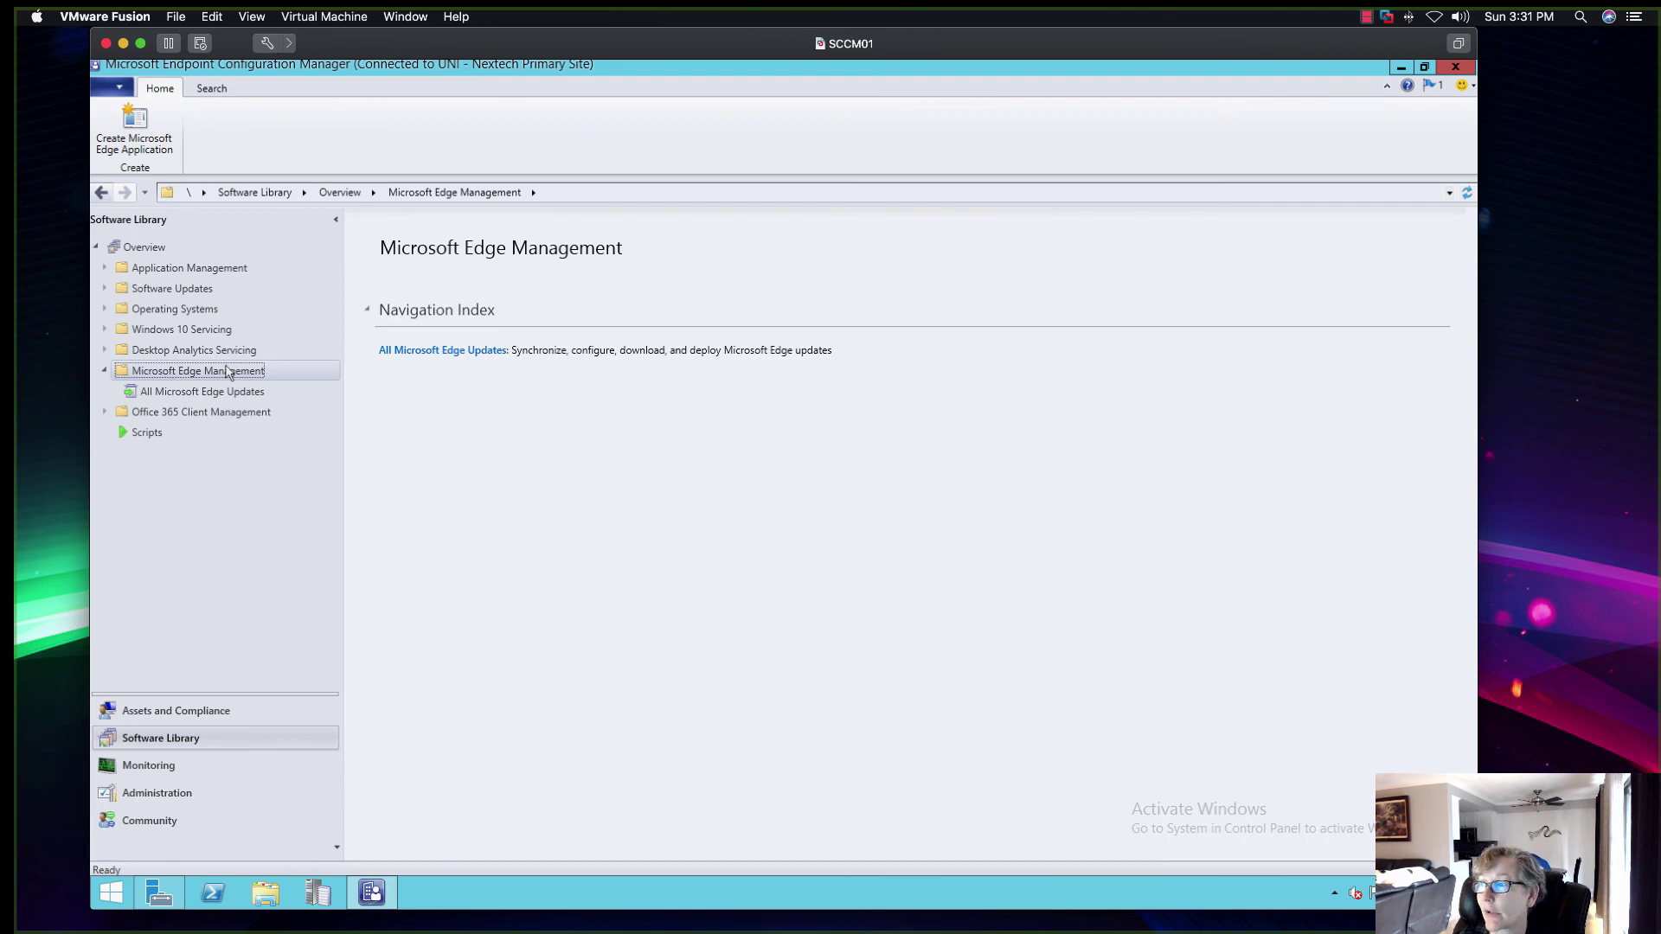
right_click(227, 372)
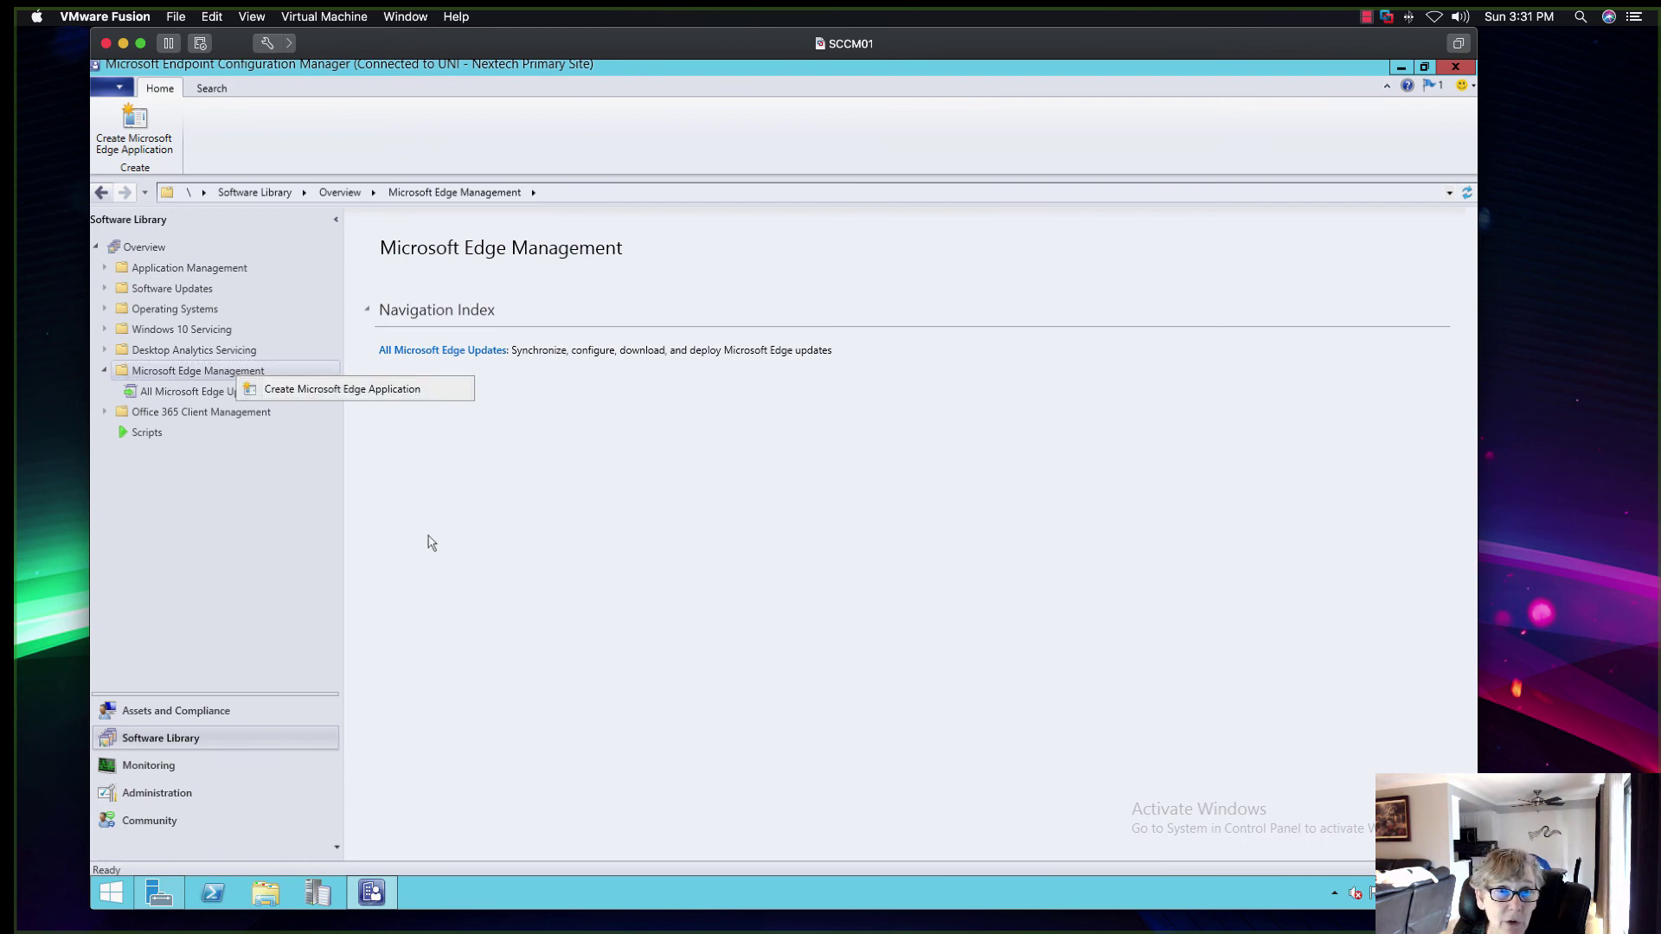